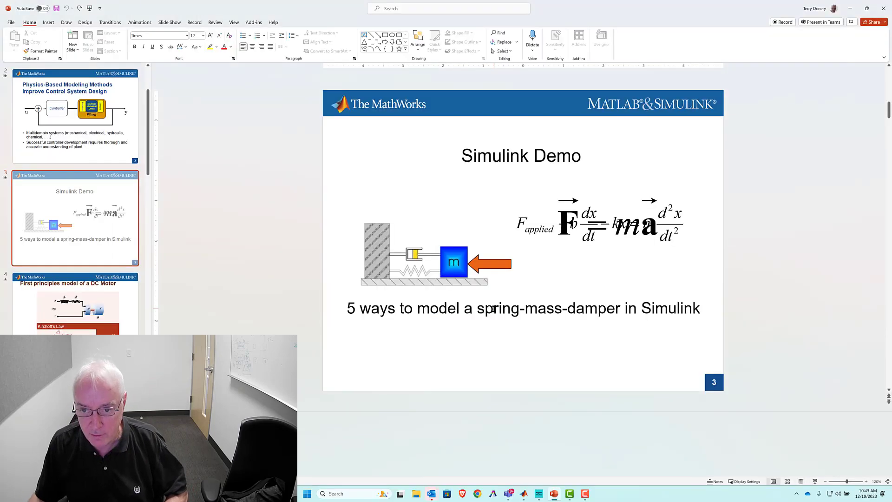
Create a new blank Simulink model from MATLAB and centre its untitled window on screen.
mouse_move(526, 496)
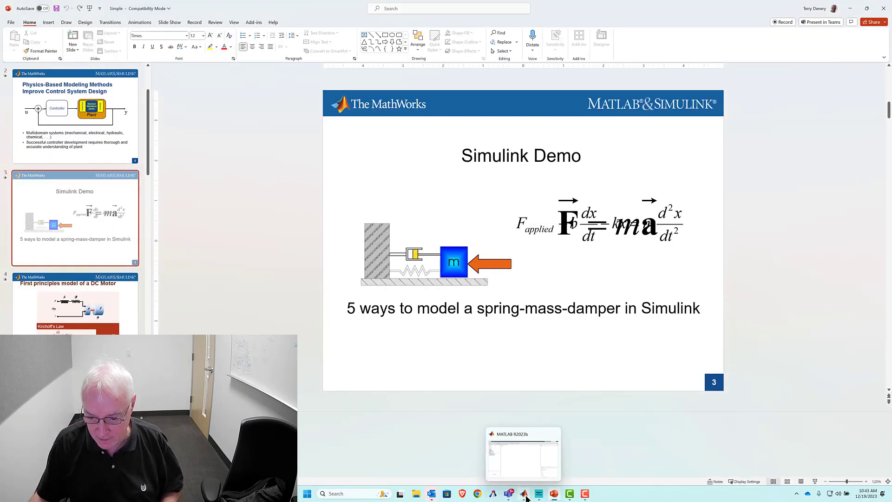
click(528, 470)
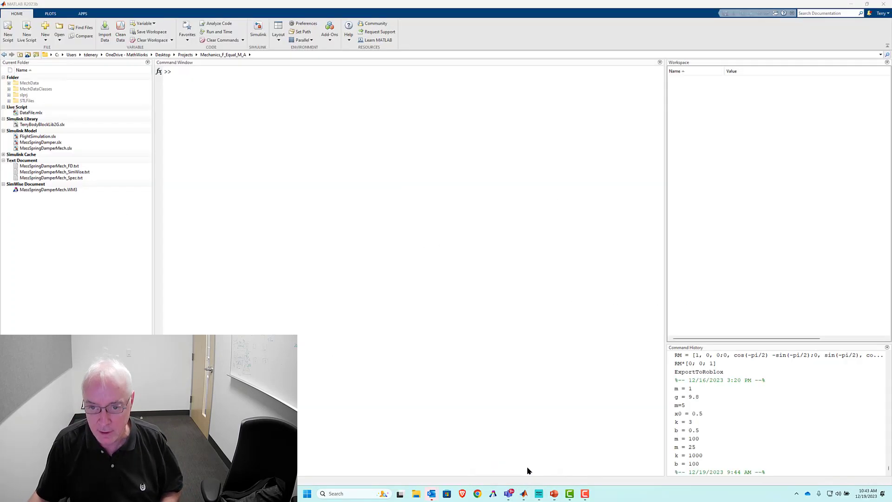
click(259, 27)
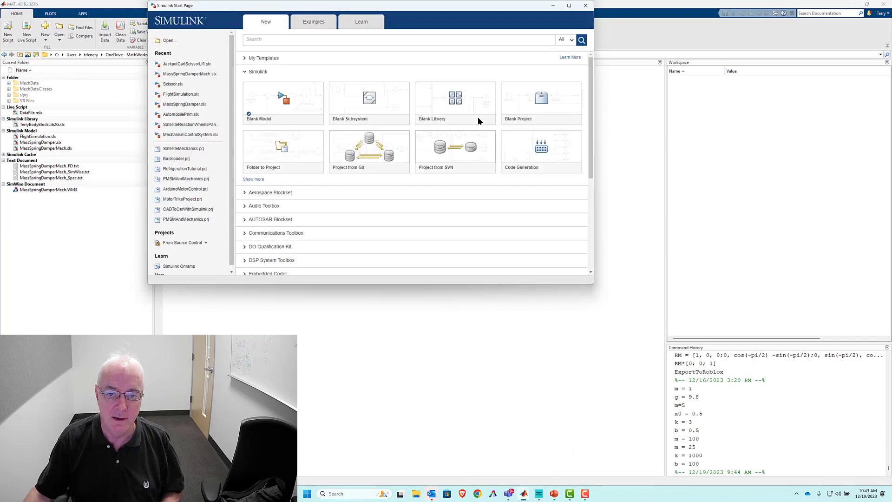
click(298, 105)
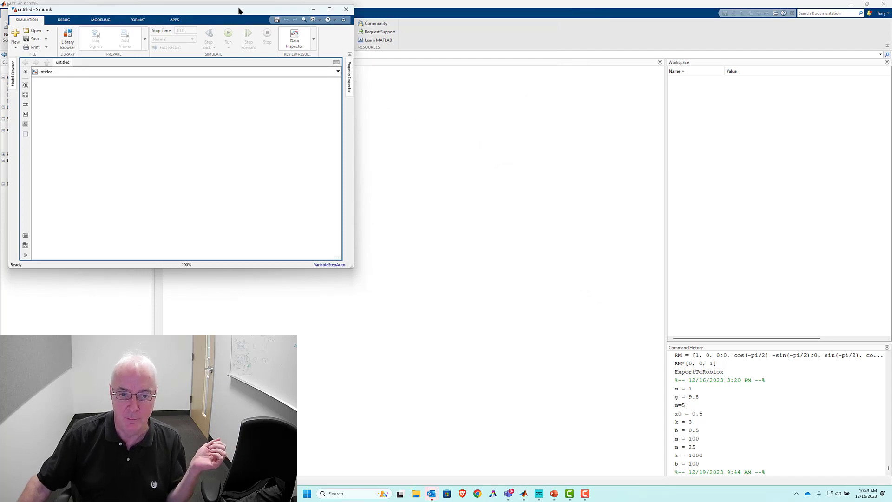
drag(238, 10, 496, 94)
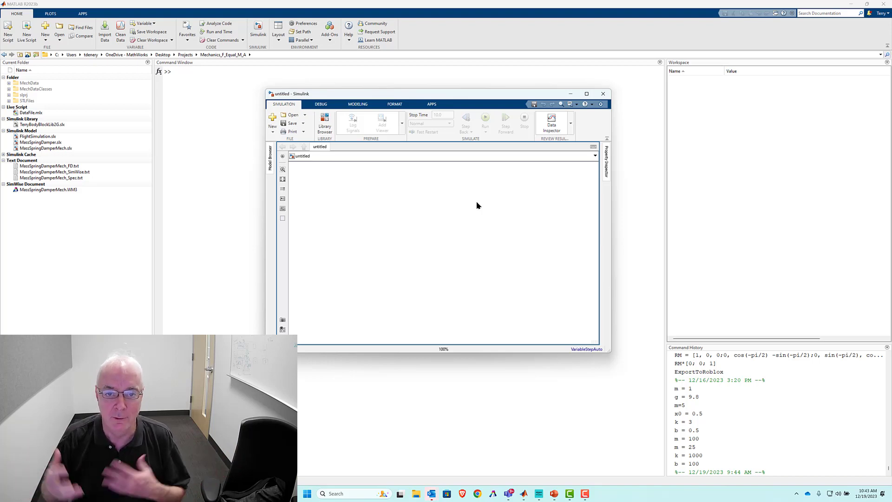
Insert a Constant block on the canvas and set its value to 9.8.
double_click(362, 224)
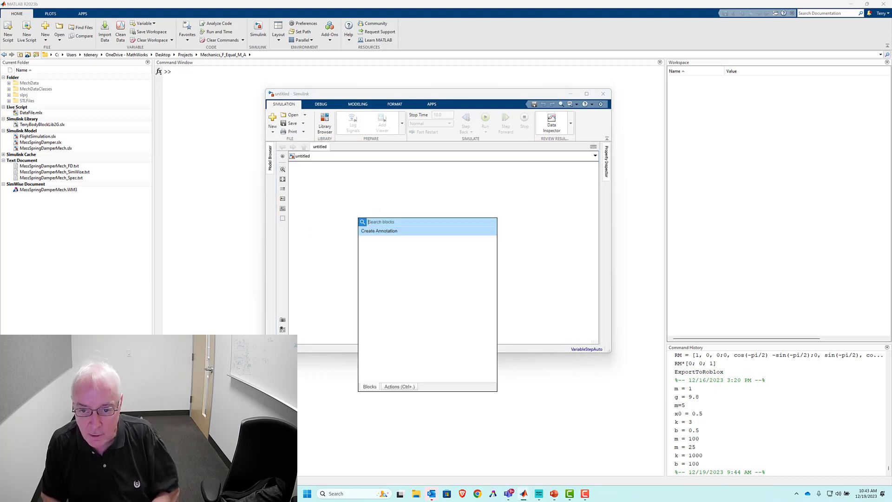
text(int)
key(Return)
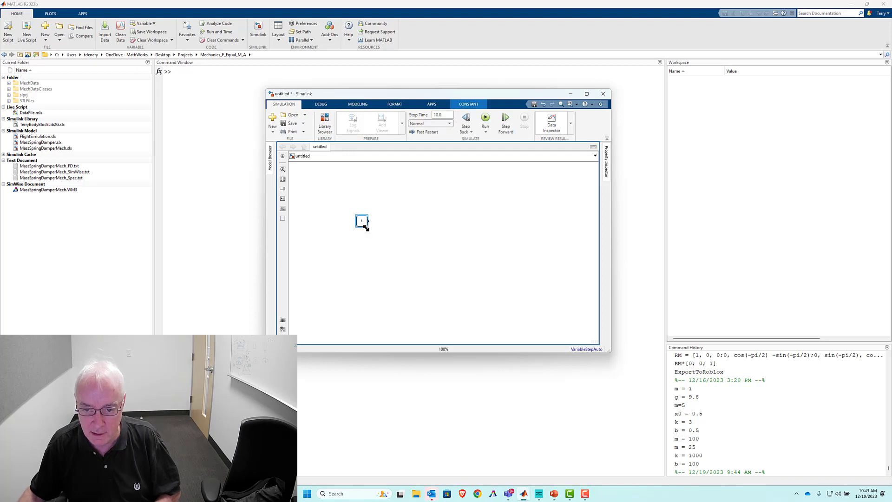
drag(367, 227, 374, 226)
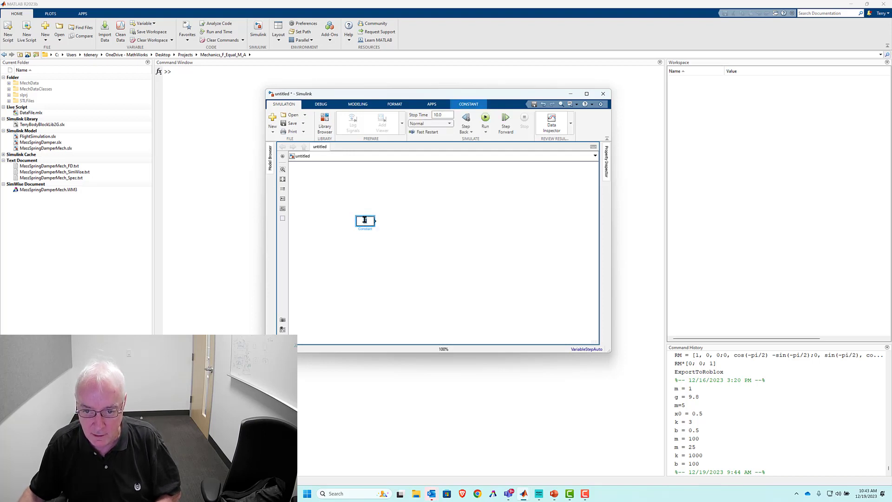
double_click(365, 220)
text(9.8)
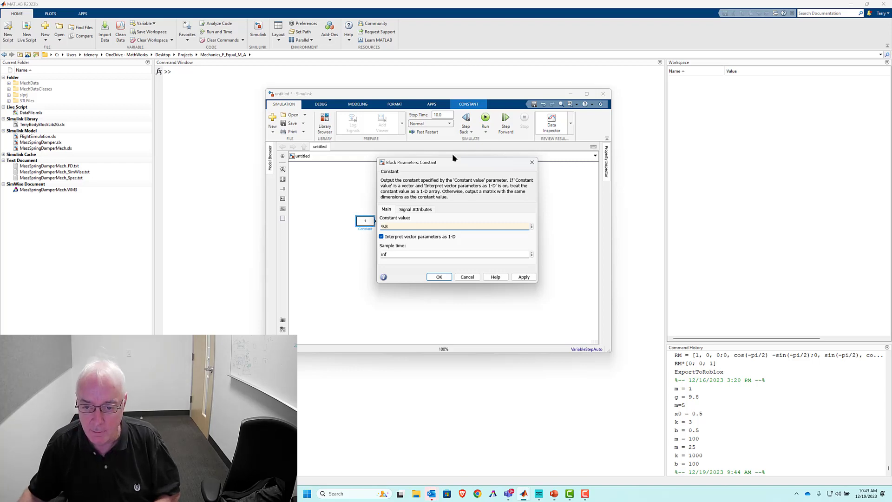
click(440, 277)
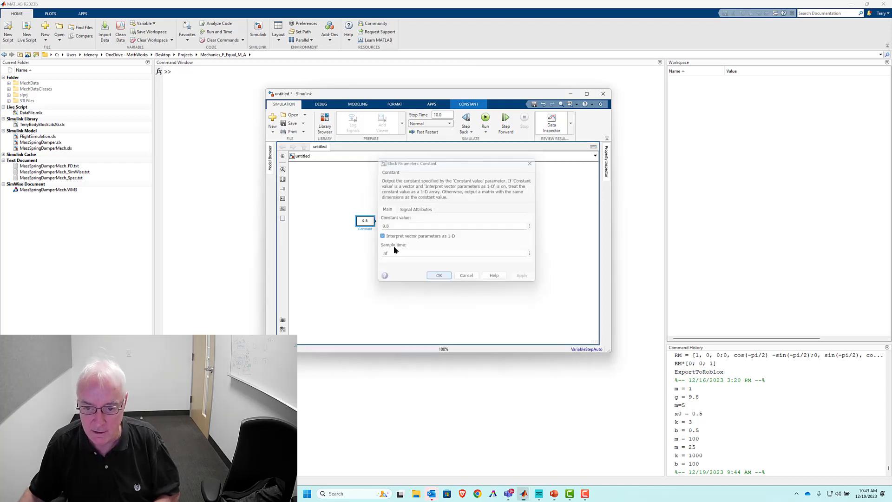
Rename the constant block to gc and move it toward the canvas middle.
double_click(364, 229)
text(g)
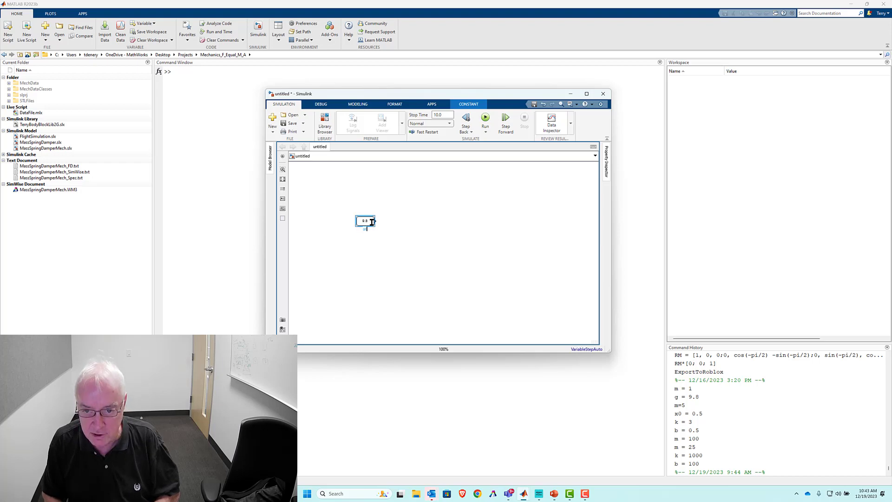
click(422, 208)
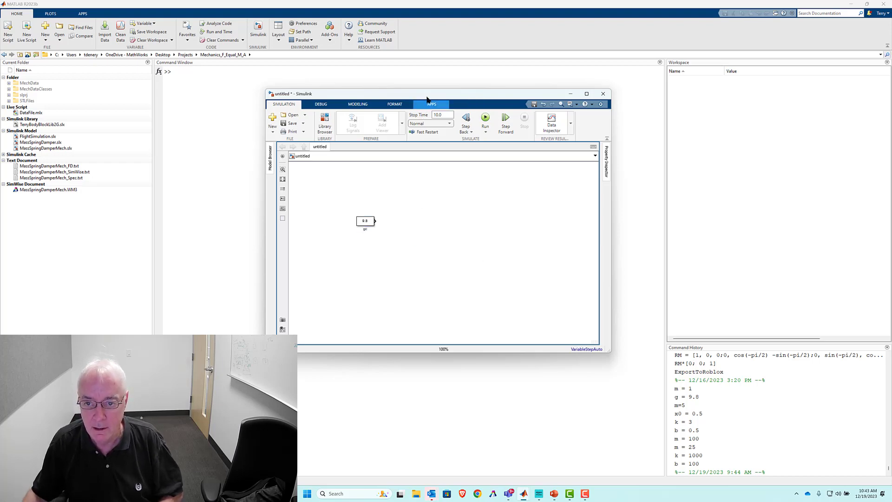
scroll(406, 238, up, 5)
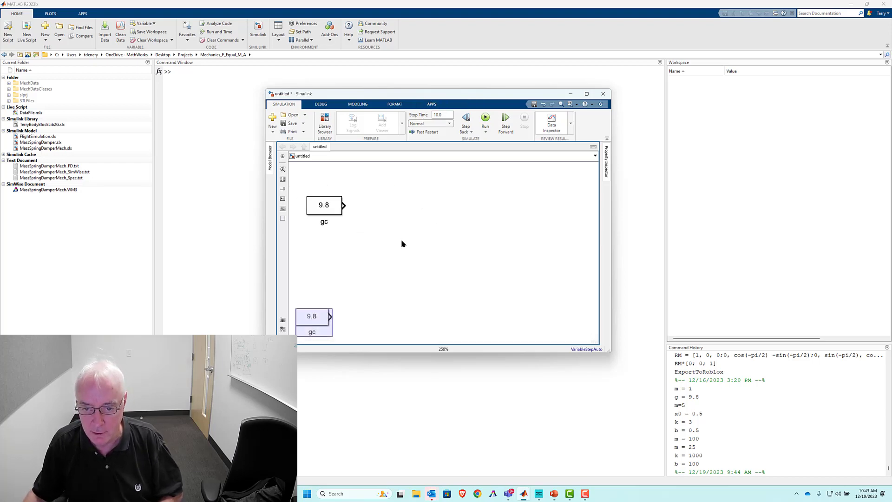
drag(325, 208, 336, 236)
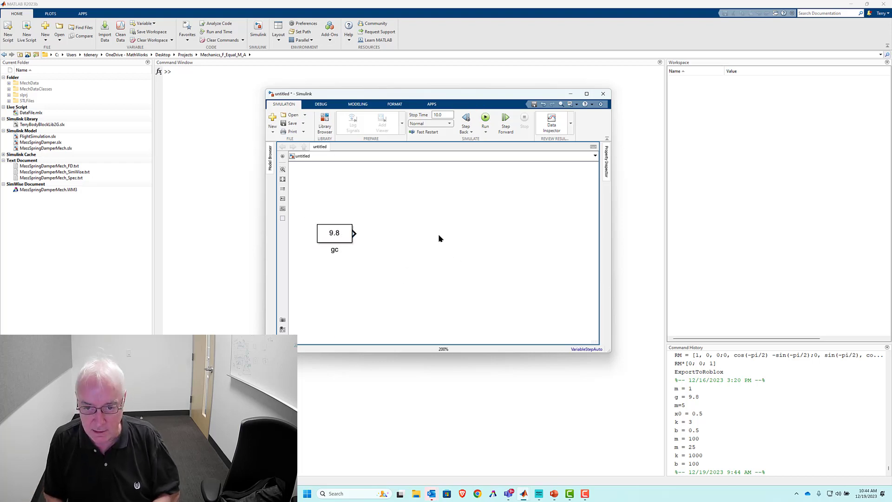
Add two Integrator blocks wired in series after gc.
double_click(400, 219)
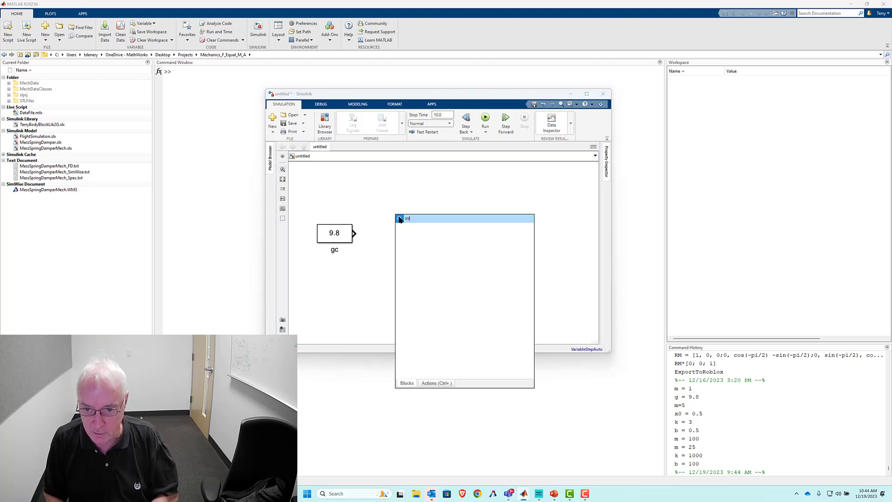
text(integ)
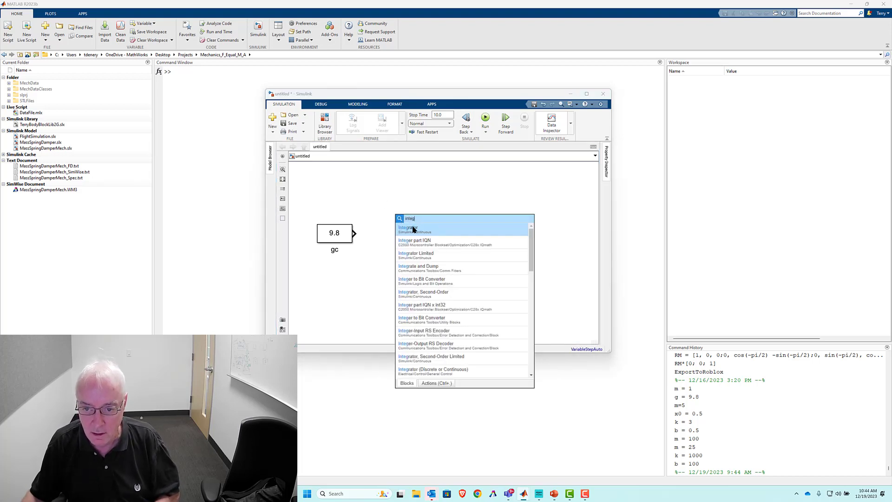
click(413, 229)
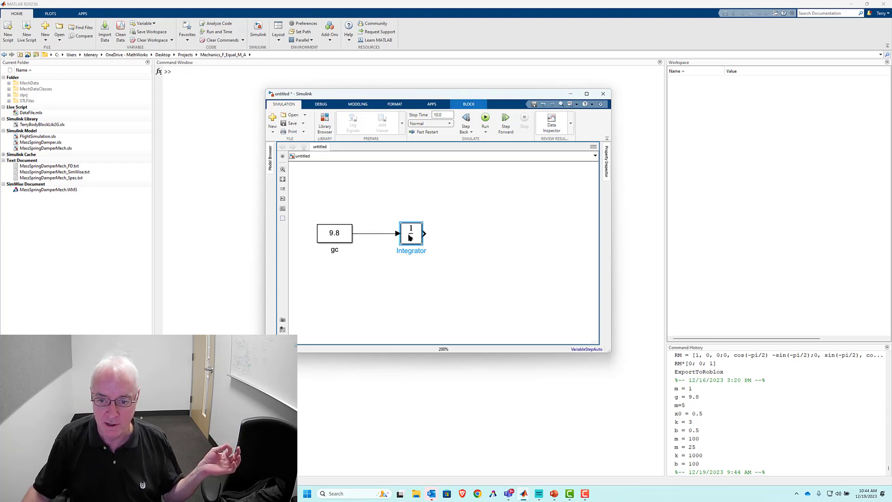
drag(410, 238, 488, 237)
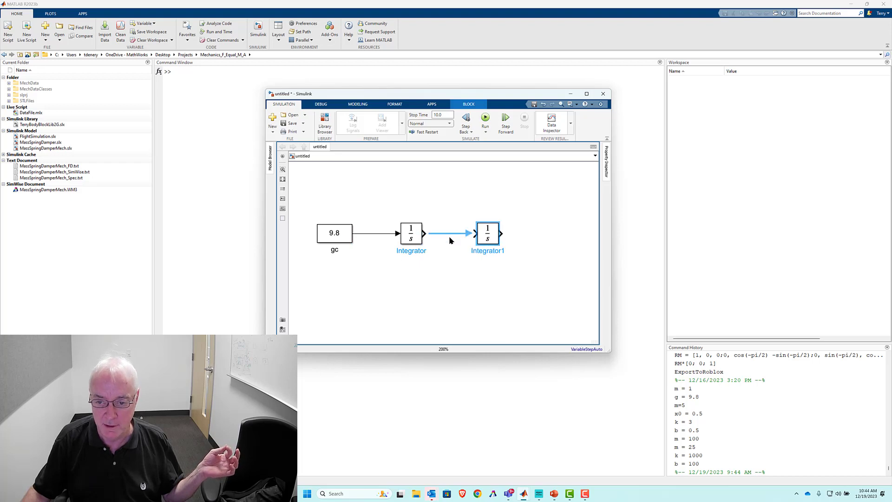
Add a Scope wired from Integrator1's output.
double_click(548, 233)
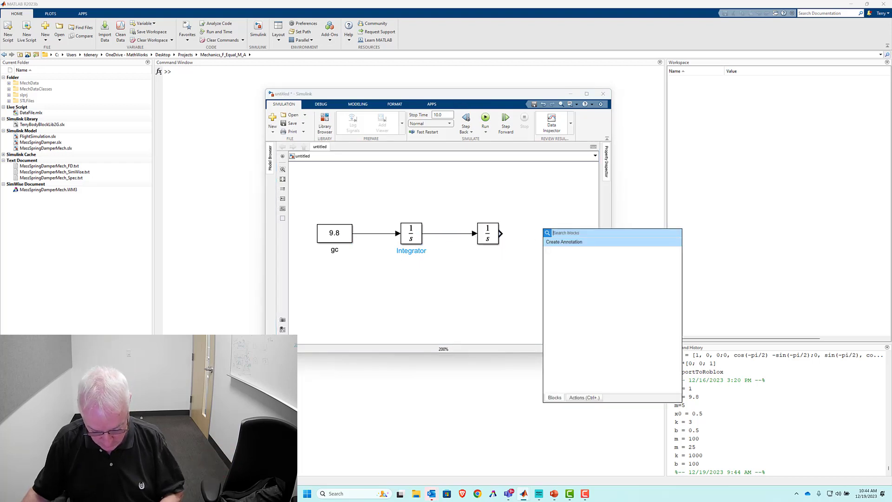
text(sc)
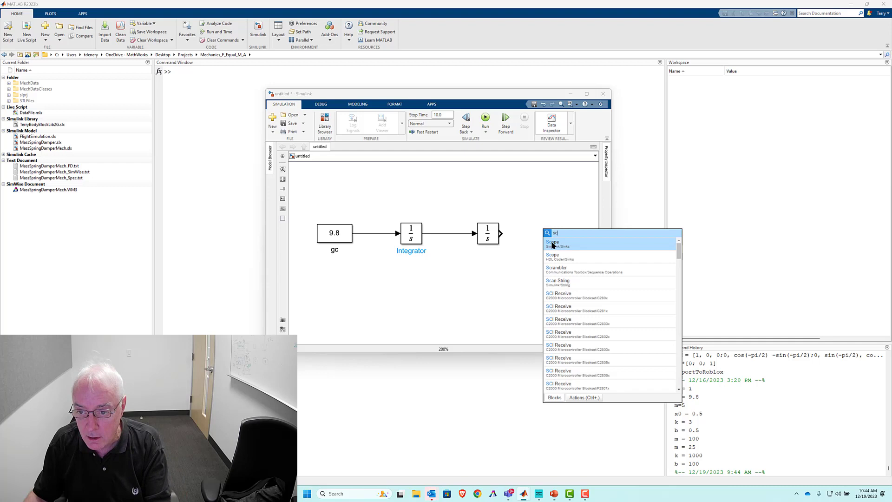
click(553, 245)
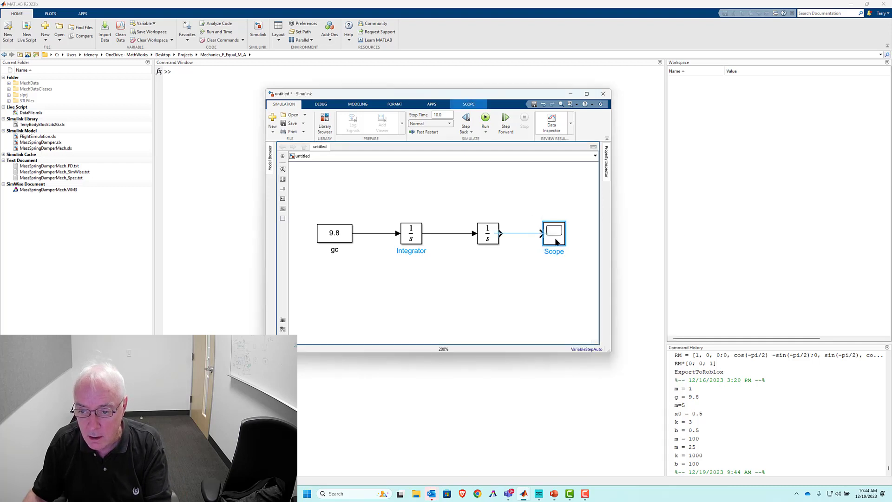
drag(556, 241, 560, 241)
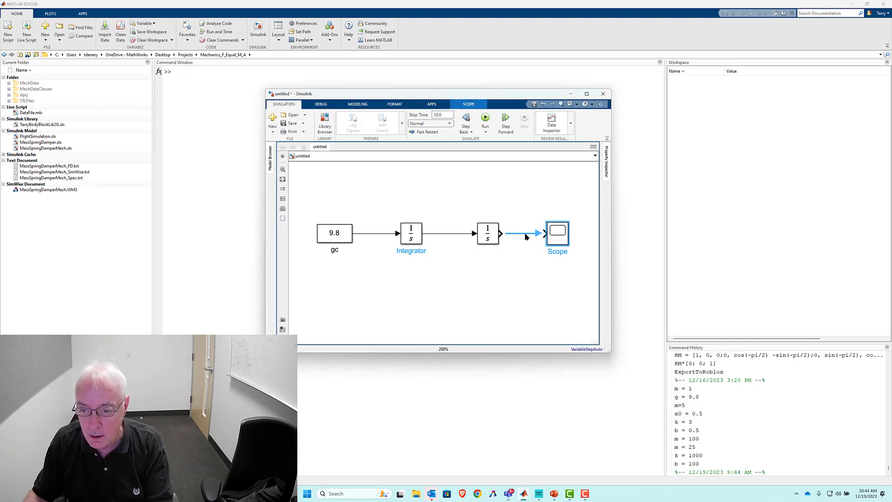
Run the simulation and view the initial rising curve in the Scope.
double_click(558, 231)
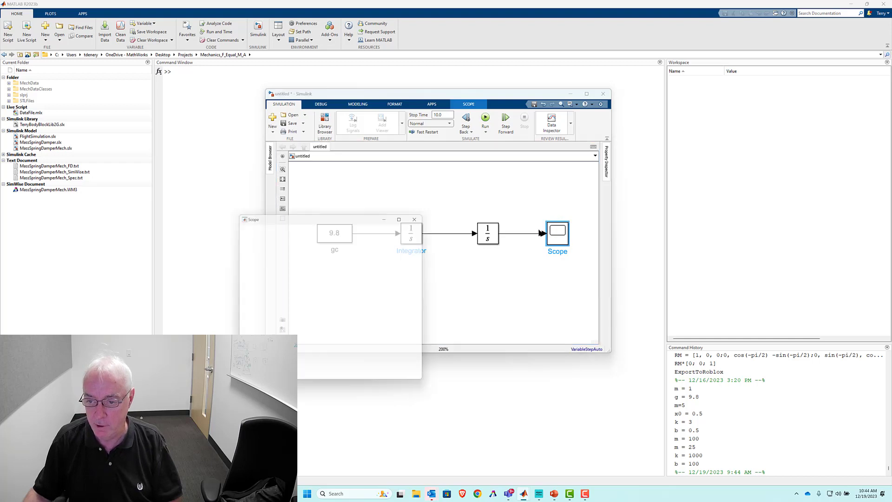
click(264, 236)
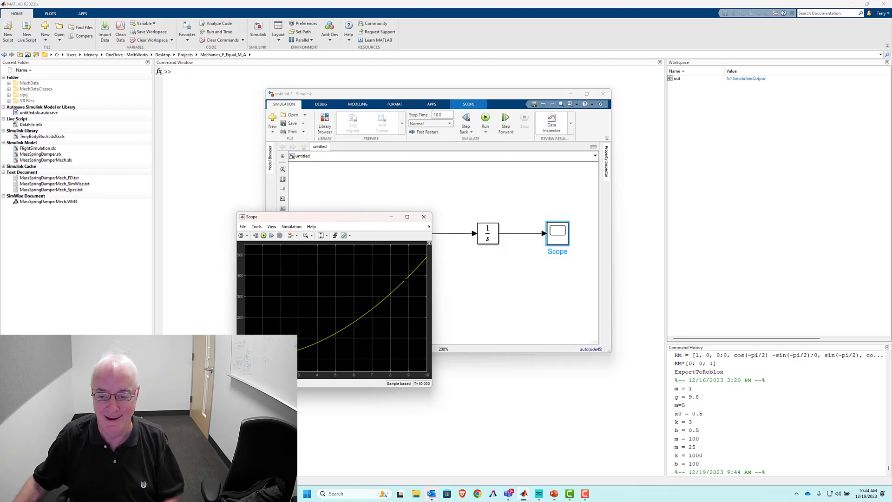
click(424, 216)
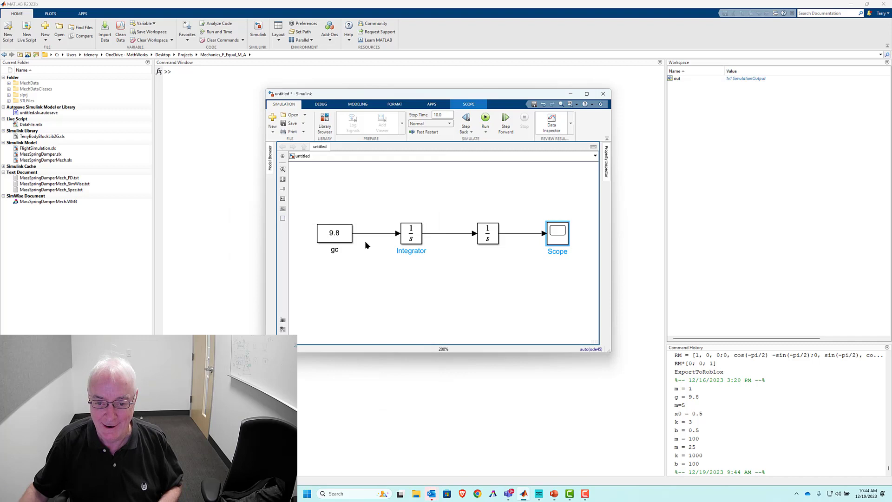
Change the gc constant value to -9.8.
click(330, 235)
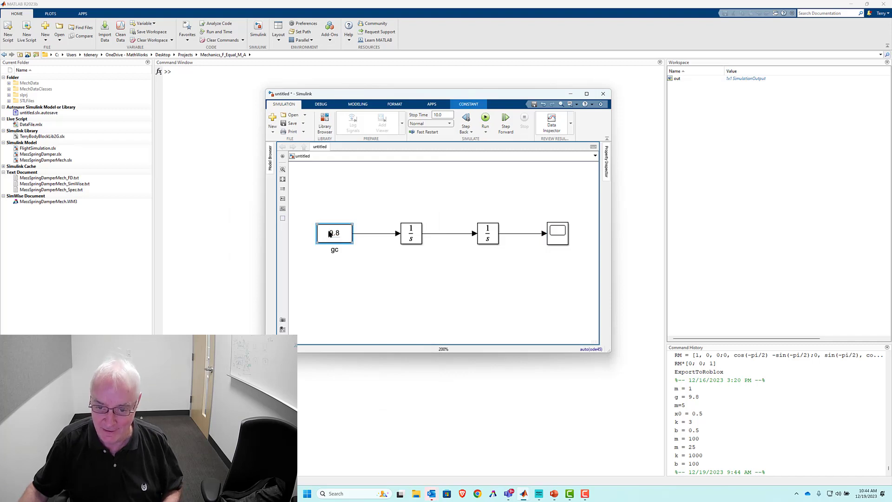
double_click(330, 231)
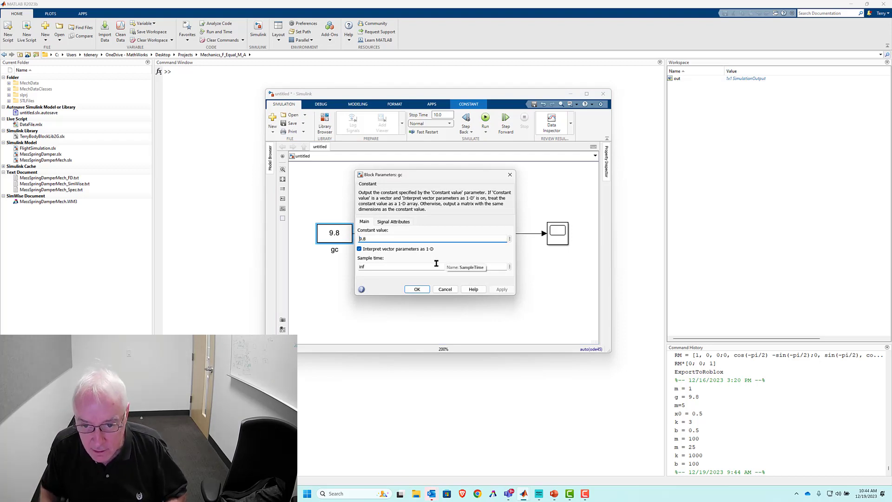
text(-)
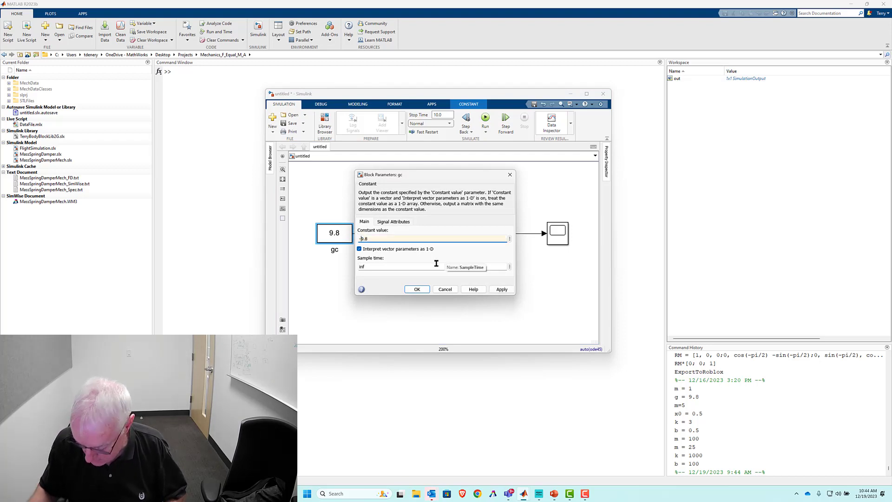
click(415, 289)
Rerun the simulation and check the Scope now shows a falling curve.
click(559, 235)
double_click(559, 235)
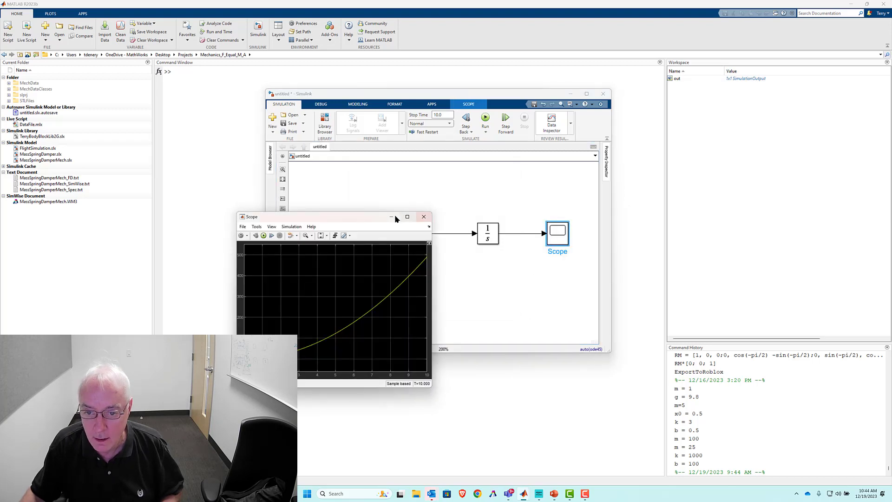
click(264, 235)
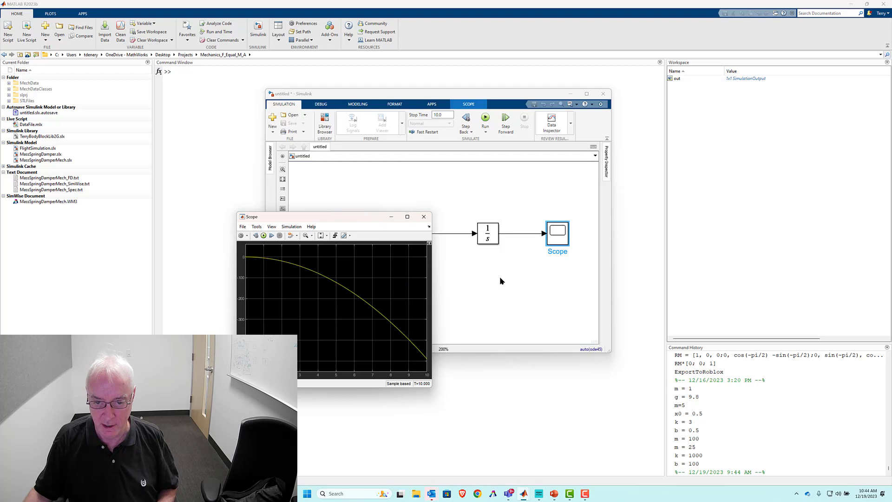
click(468, 273)
Change the gc constant value from -9.8 to -9.8*m.
click(347, 236)
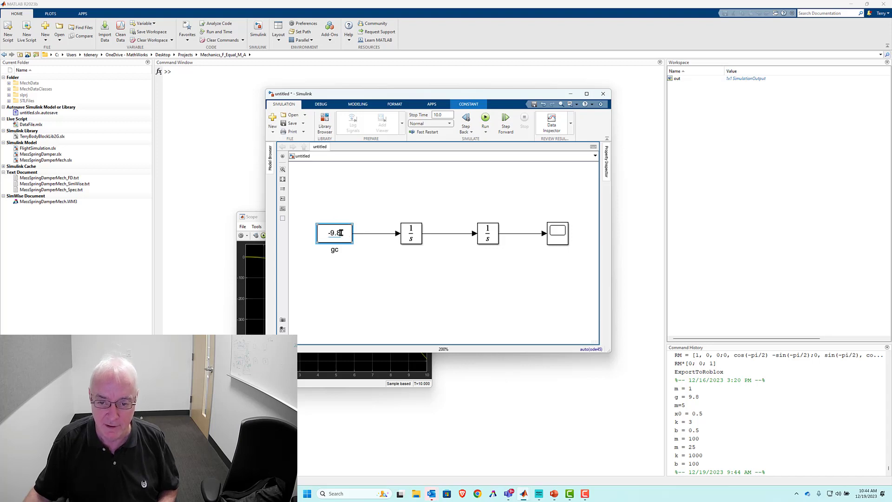
double_click(340, 233)
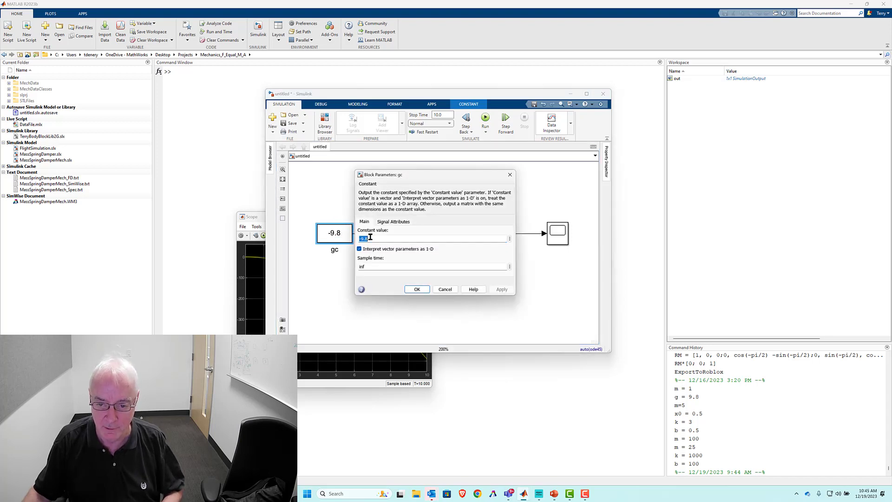
click(371, 238)
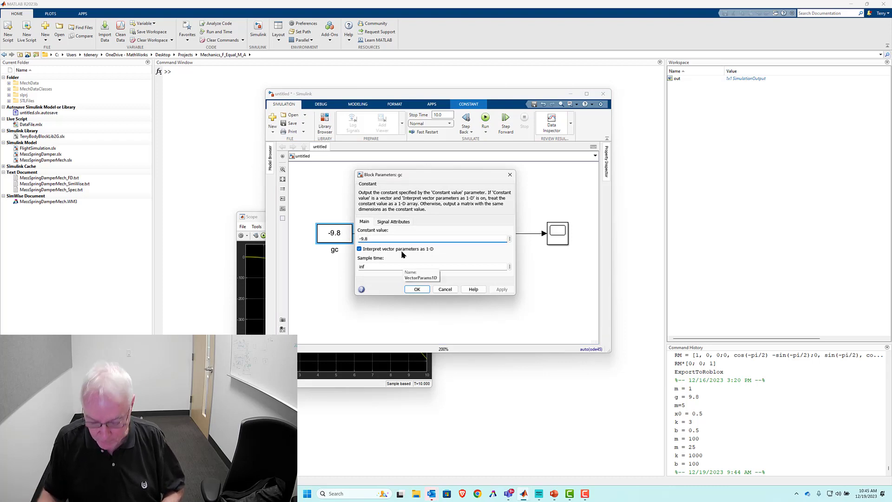
text(*)
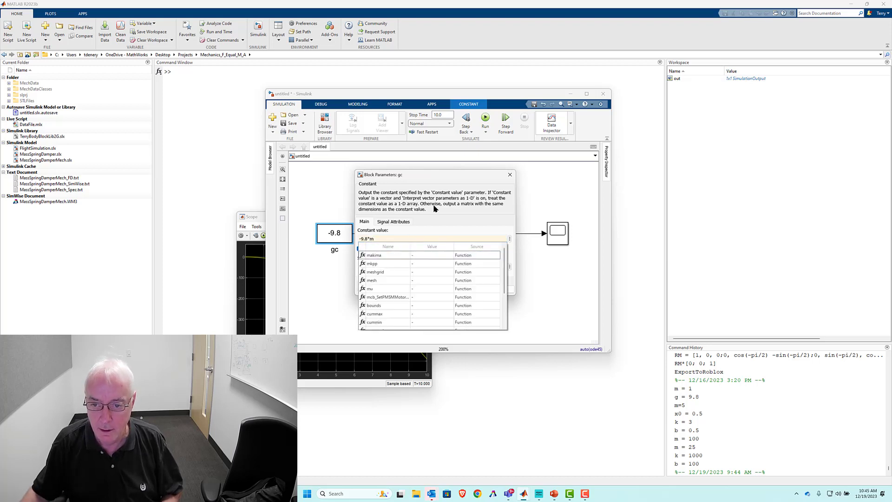
key(Escape)
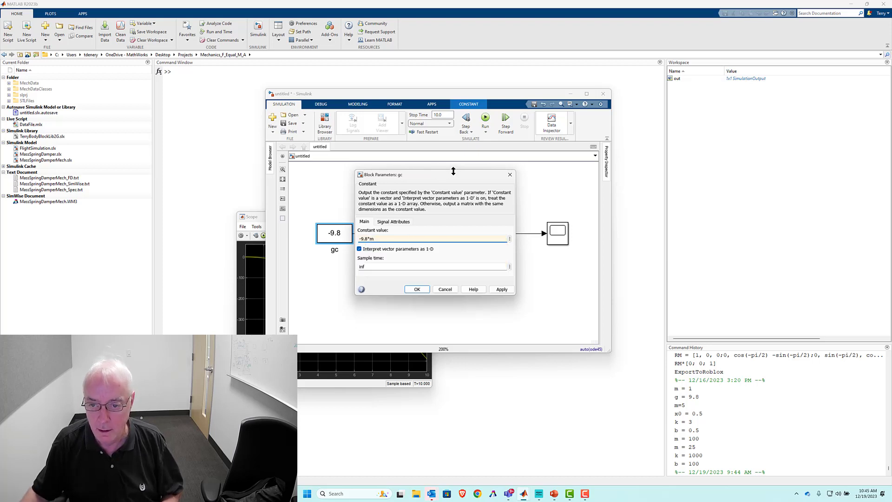
click(413, 289)
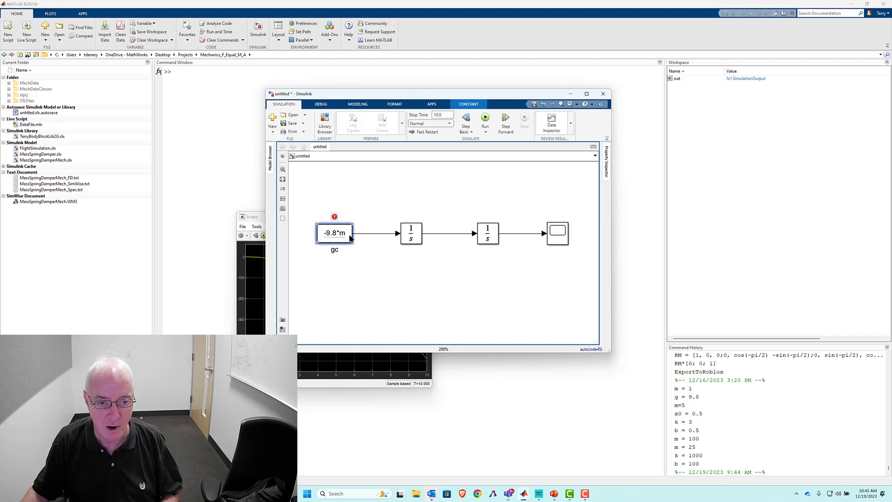
Create a new live script containing m = 2 and run it.
click(26, 31)
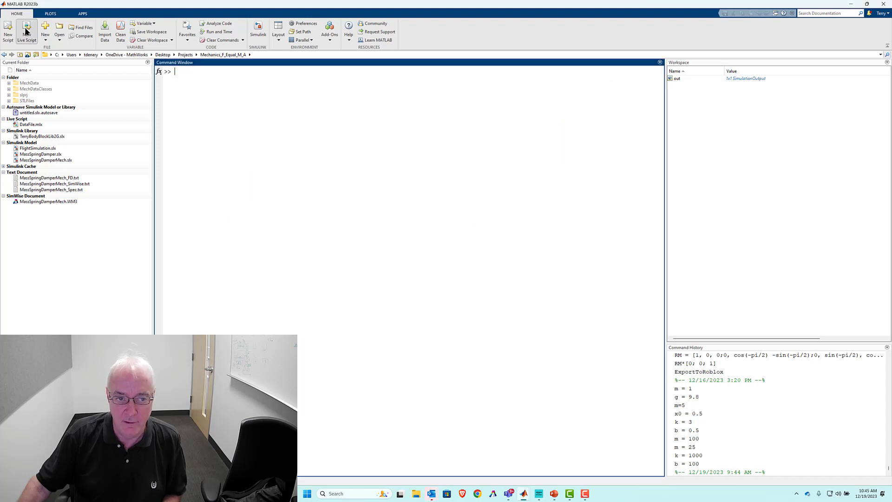
drag(134, 14, 148, 126)
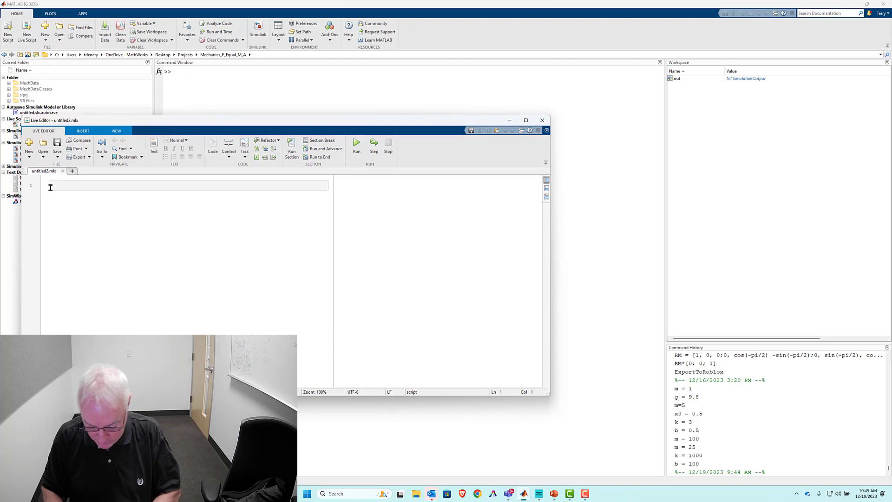
text(m)
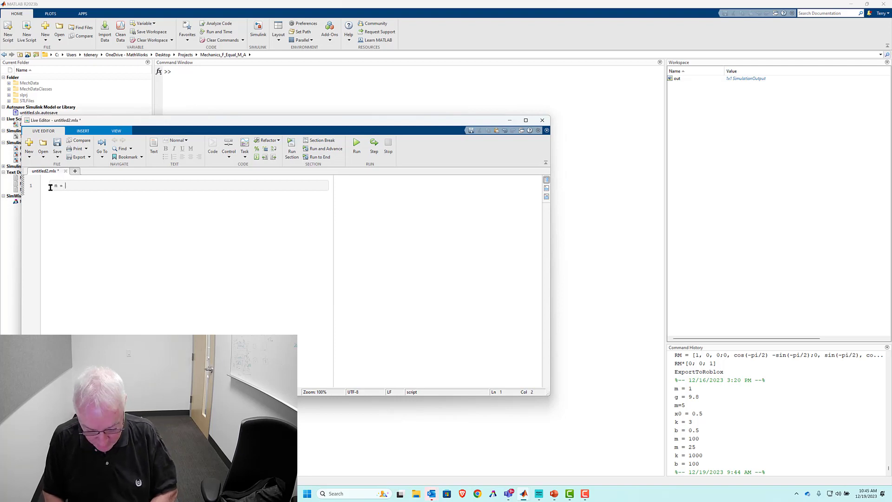
text( = 2)
key(Return)
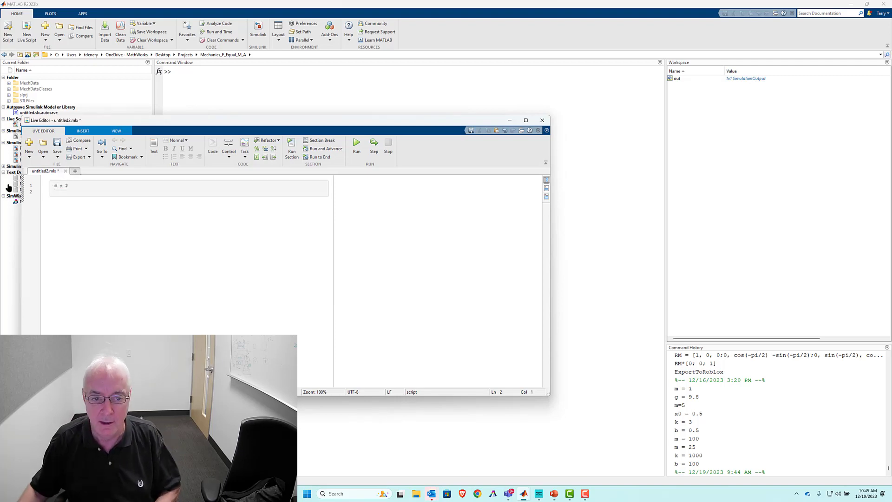
click(357, 145)
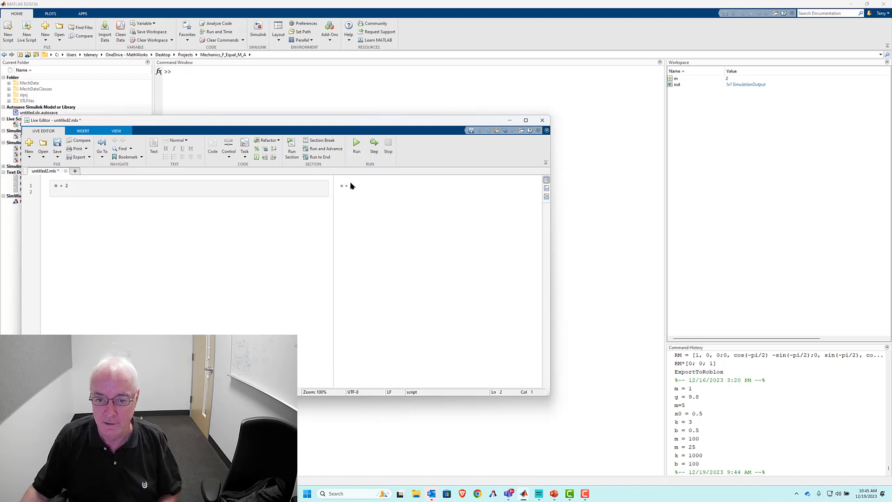
Return to the model, update it with Ctrl+D, and check the falling curve in the Scope.
click(592, 258)
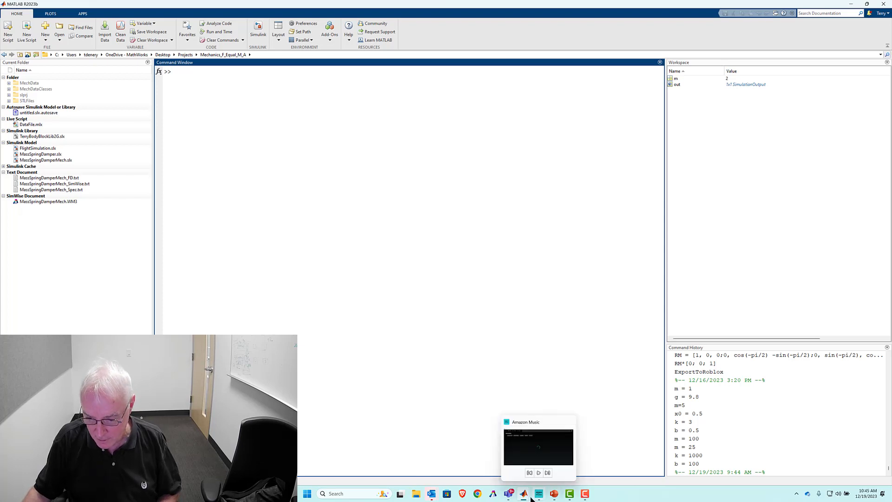
mouse_move(524, 494)
click(517, 472)
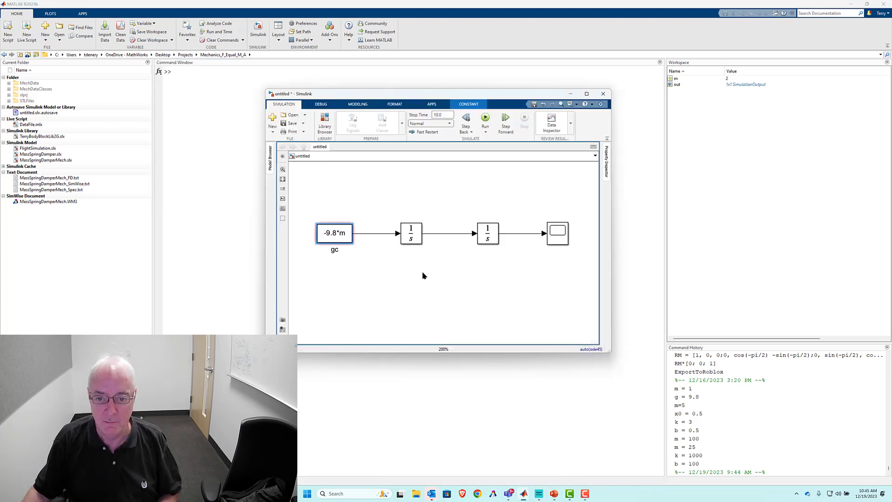
key(ctrl+d)
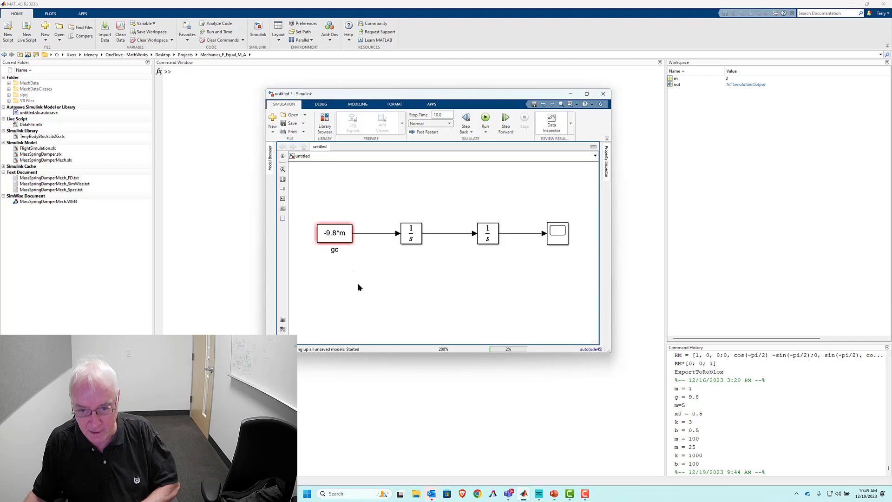
double_click(557, 239)
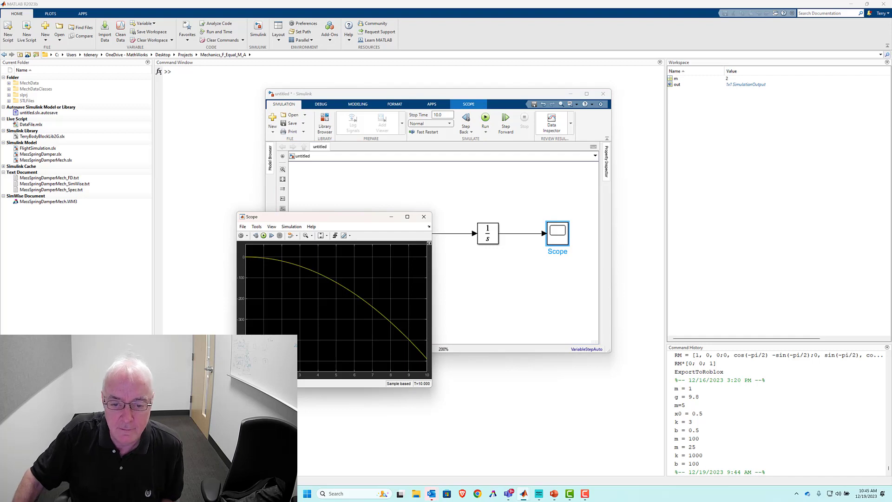
click(425, 218)
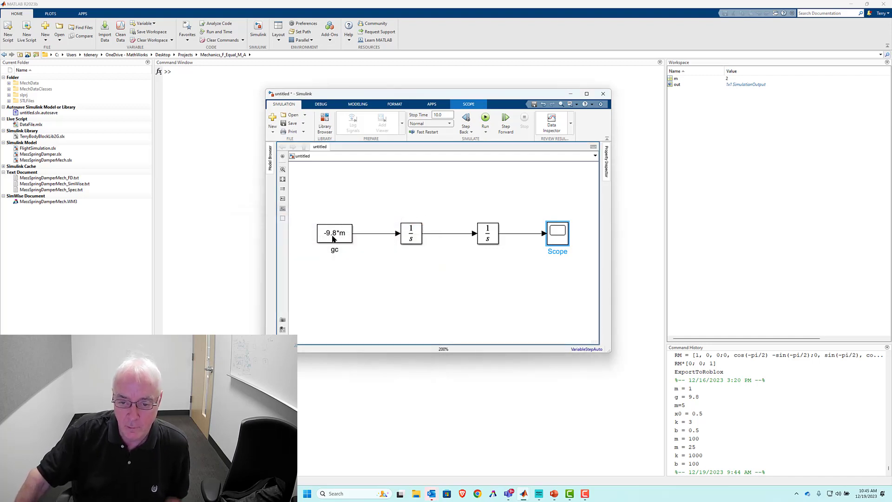
Rename the constant block from gc to Force_gc.
click(332, 241)
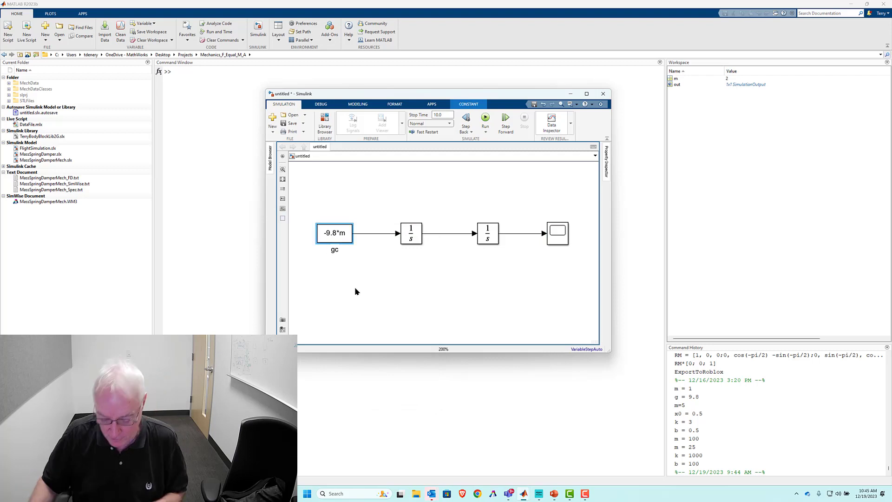
text(Force)
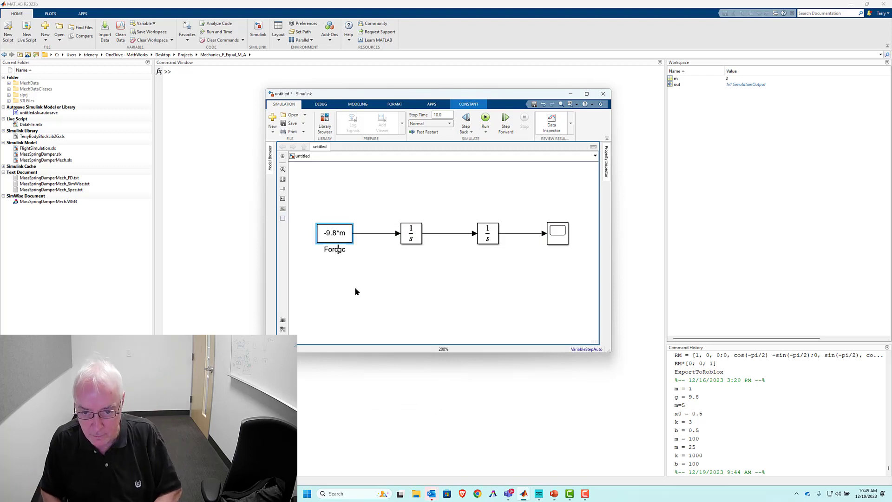
text(_)
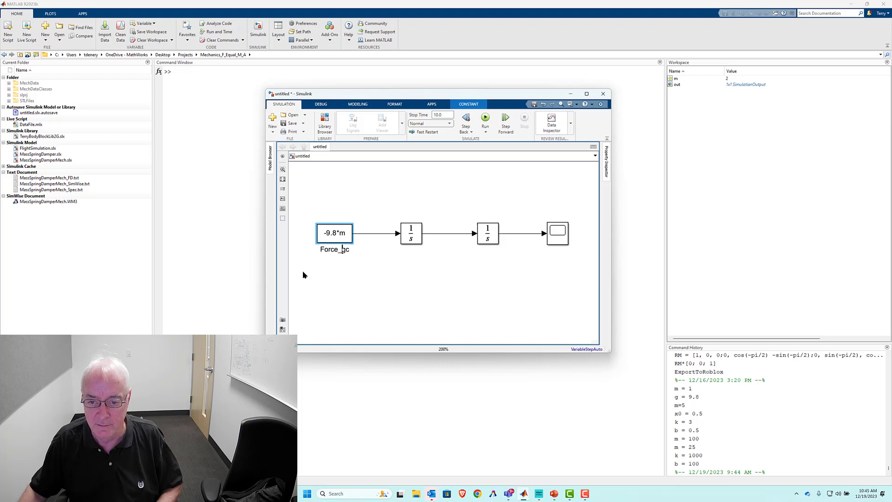
click(421, 257)
Move the Force_gc block further left in the diagram.
drag(403, 193, 523, 267)
click(365, 272)
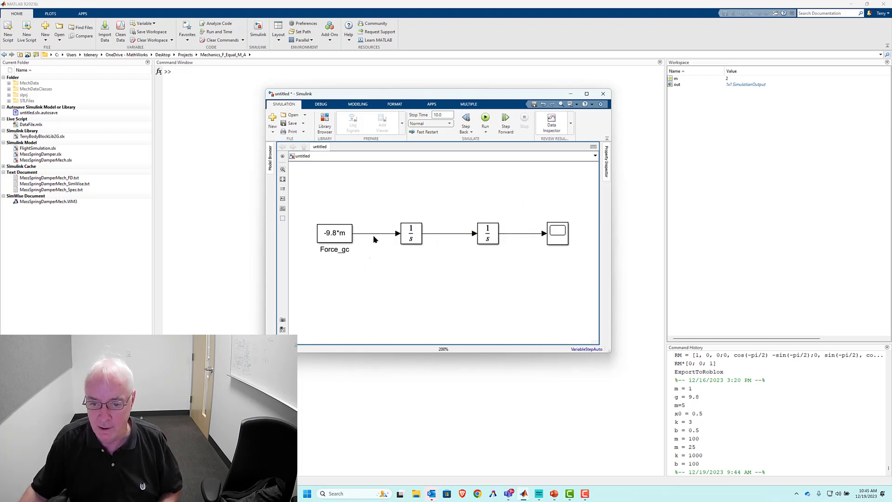
click(453, 236)
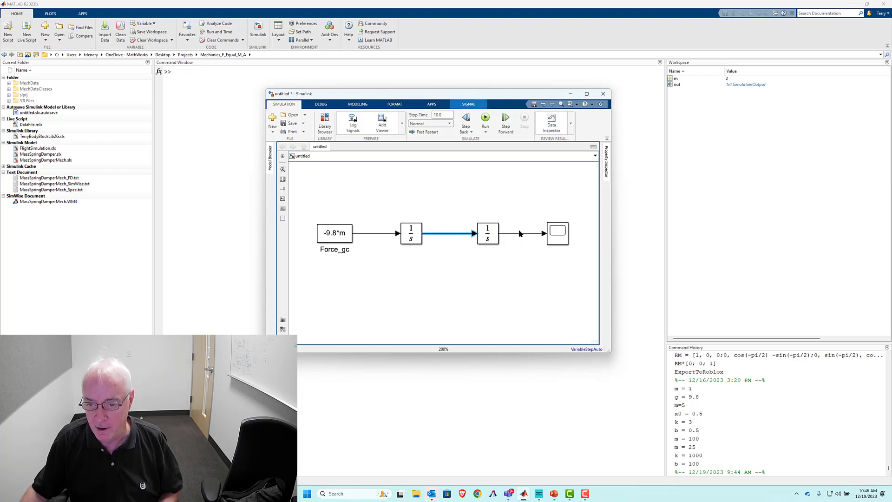
drag(342, 235, 311, 237)
click(352, 252)
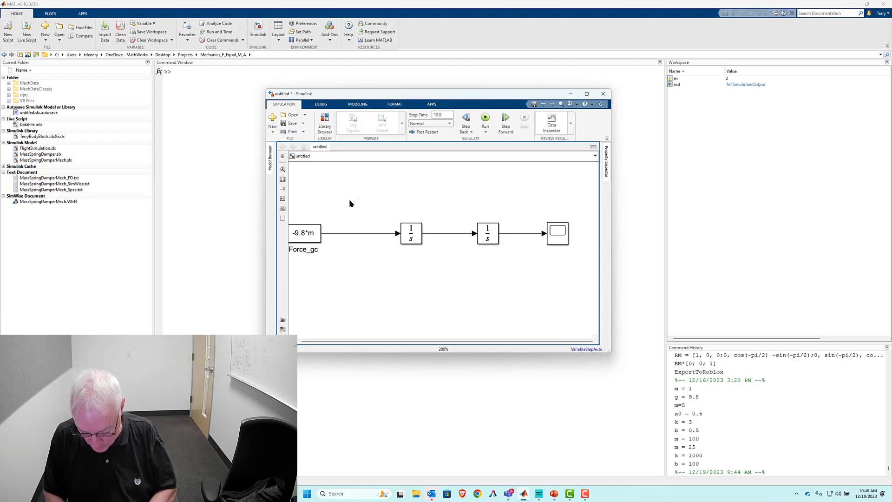
Insert a Gain block with value 1/m on the Force_gc signal before the first integrator.
double_click(349, 203)
text(g)
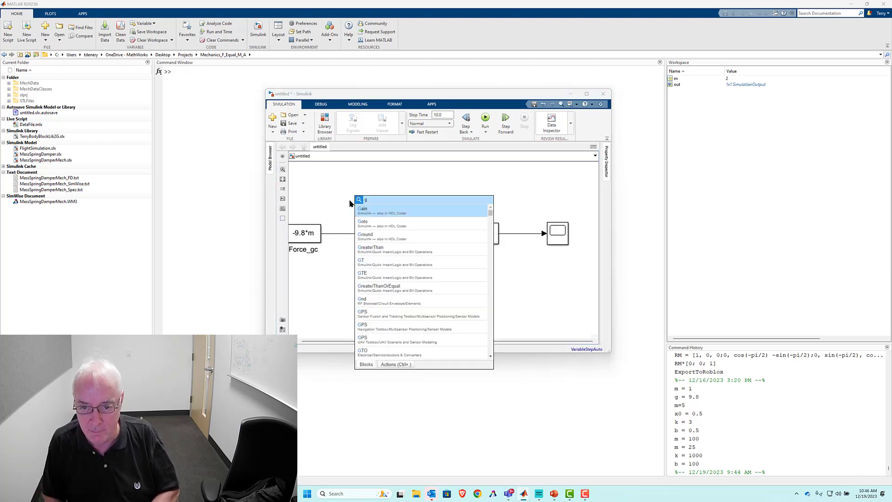
text(ain)
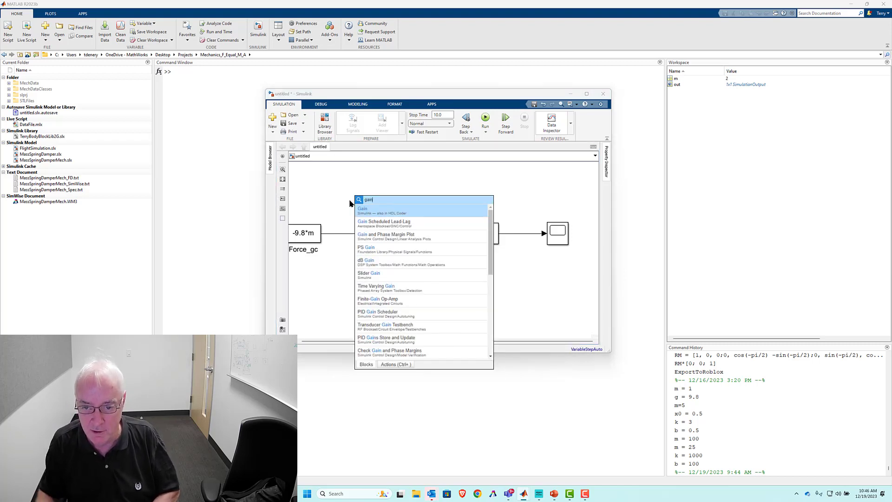
click(370, 216)
drag(365, 195, 367, 232)
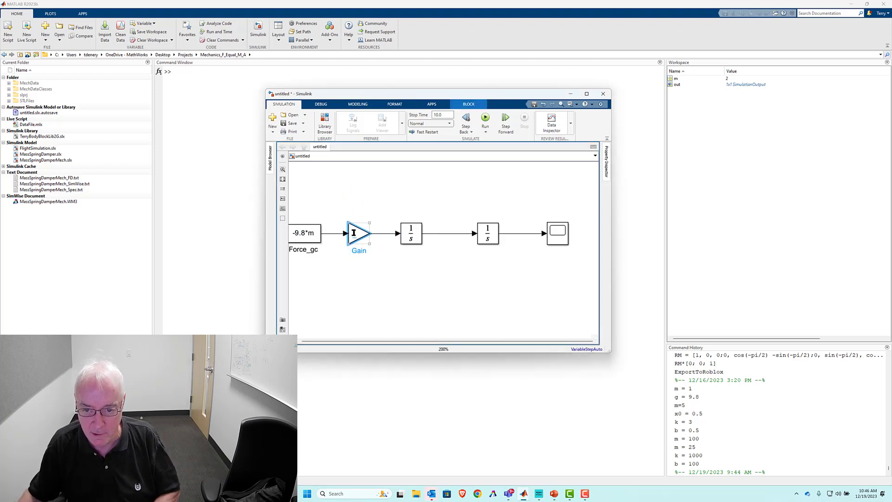
click(355, 233)
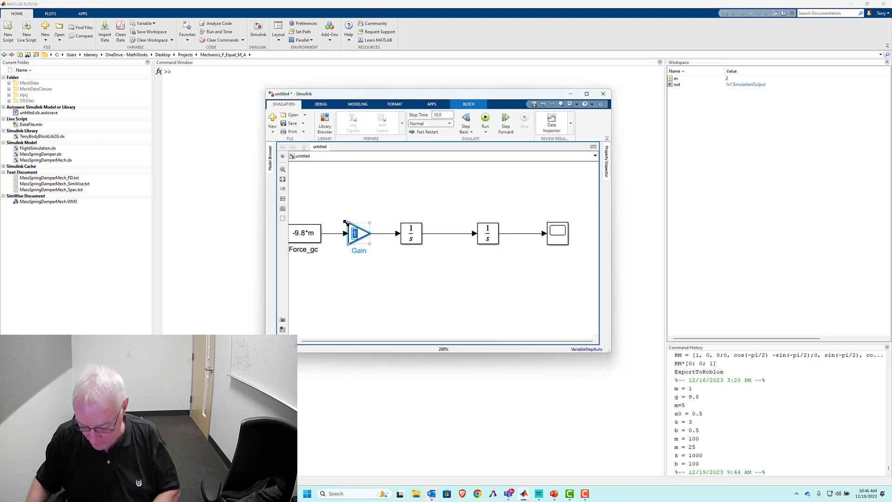
text(1/m)
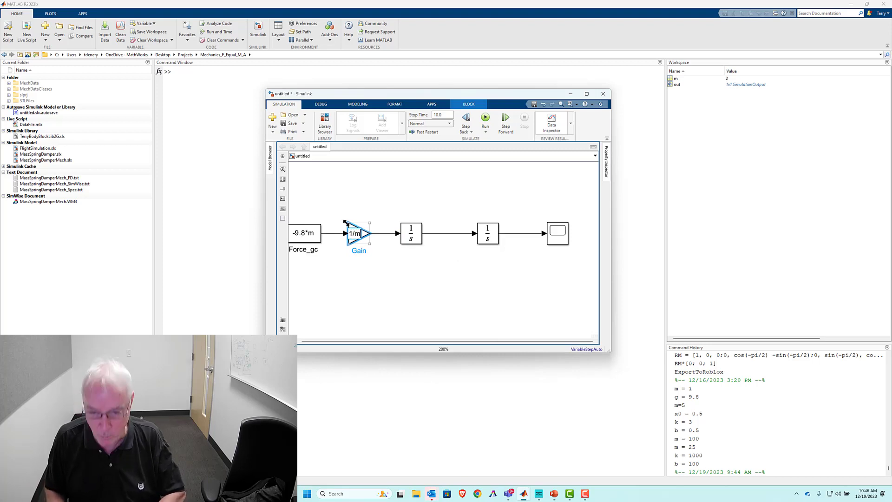
click(365, 284)
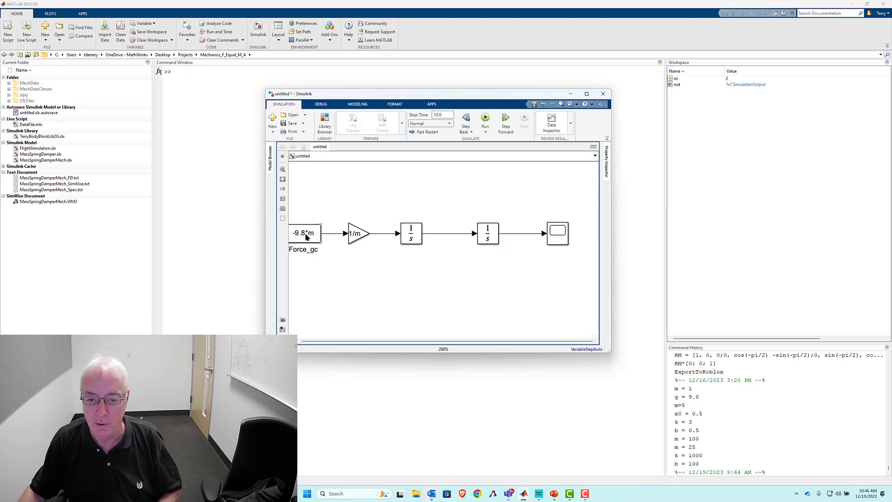
Rerun the simulation, review the Scope plot, and shift Force_gc further left.
double_click(558, 232)
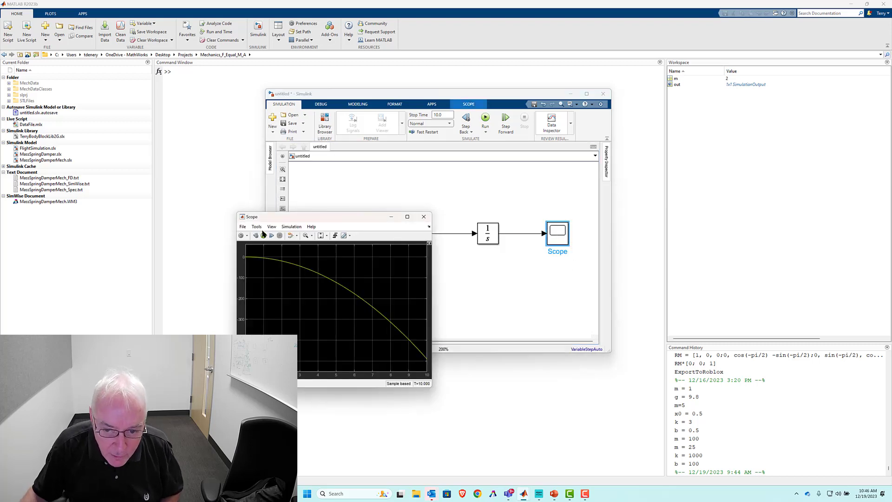
click(264, 235)
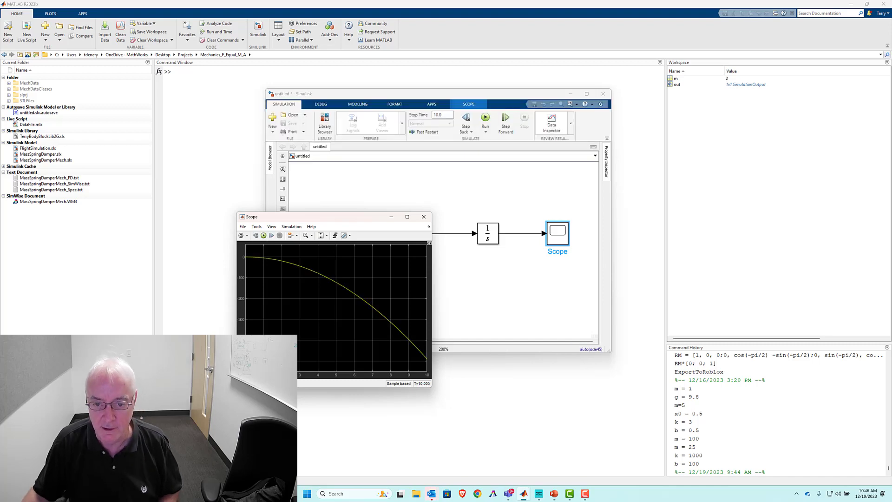
click(424, 217)
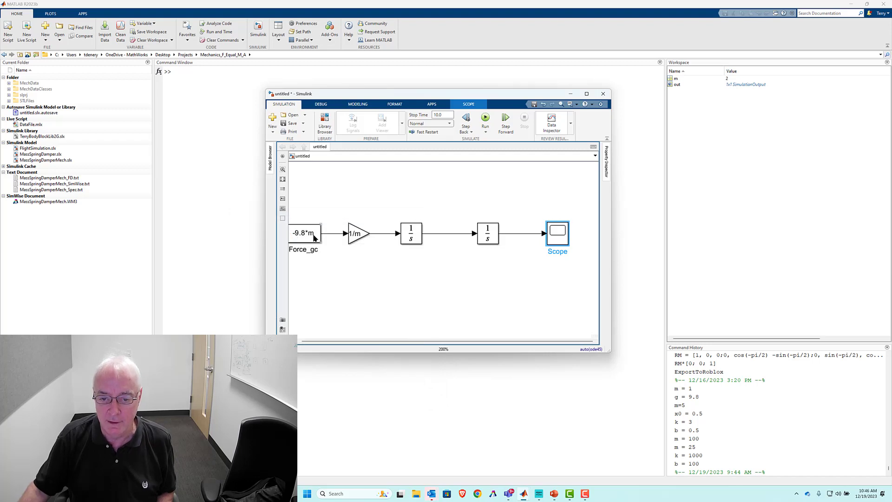
drag(314, 238, 301, 238)
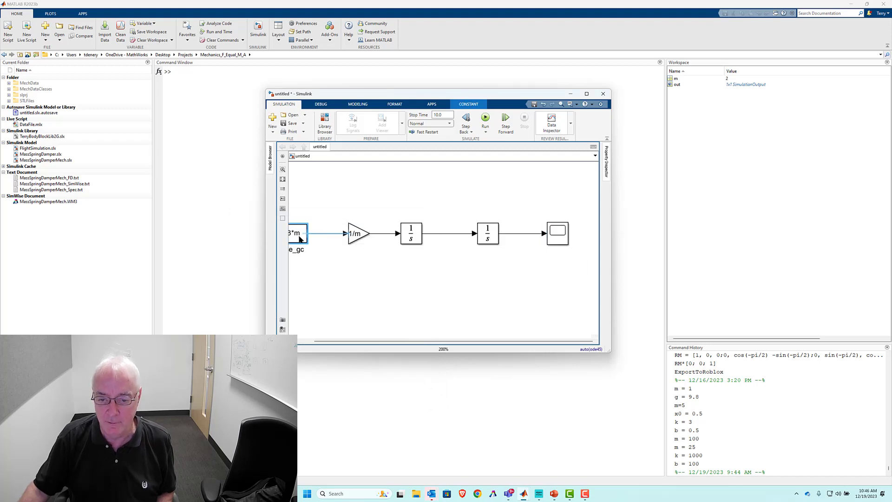
Label the signals a after the Gain, v between the integrators, and p into the Scope.
click(351, 278)
key(space)
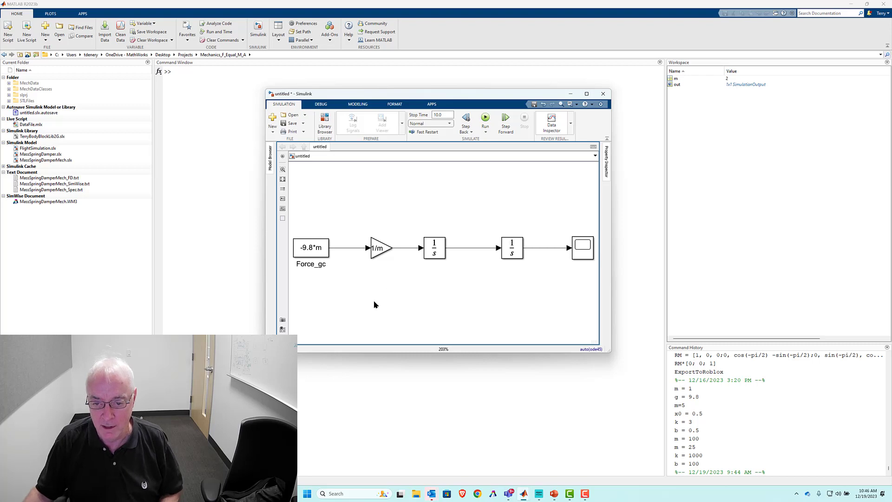
drag(361, 193, 437, 296)
click(417, 321)
click(405, 250)
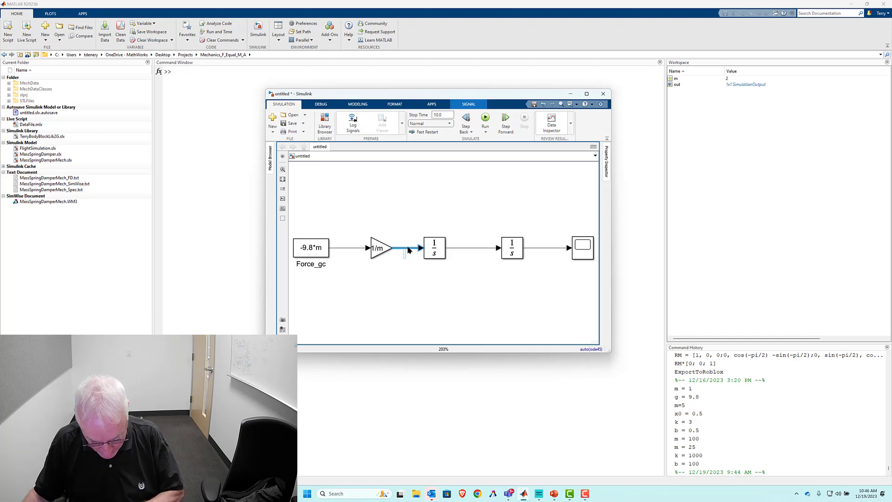
text(a)
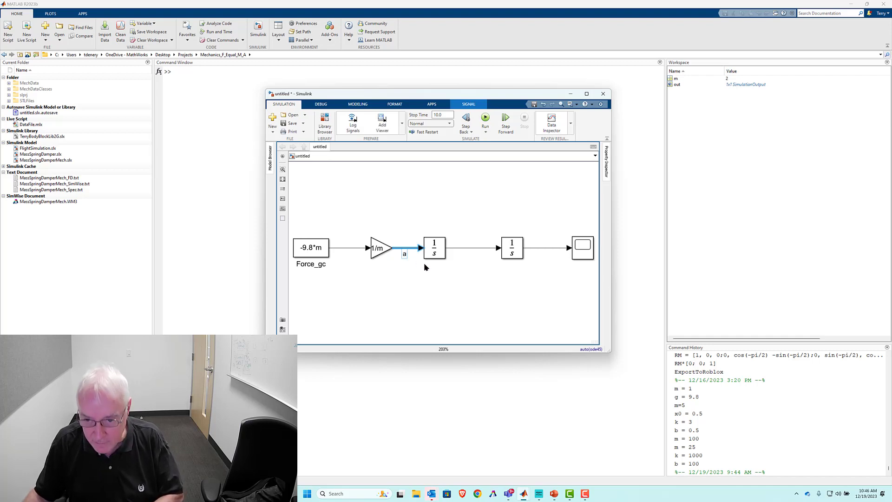
click(467, 249)
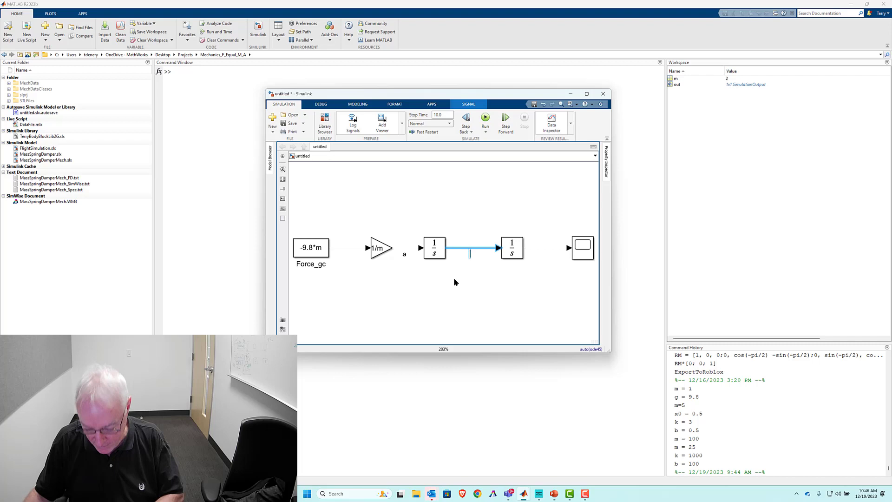
text(v)
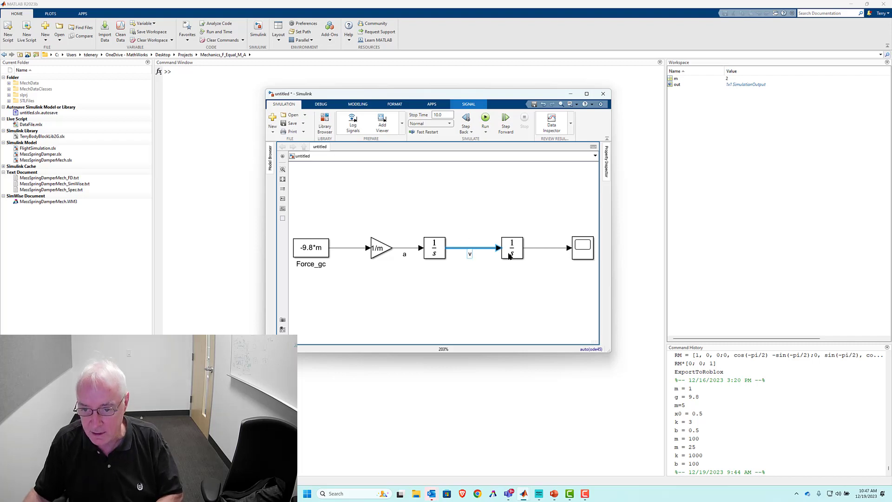
double_click(545, 249)
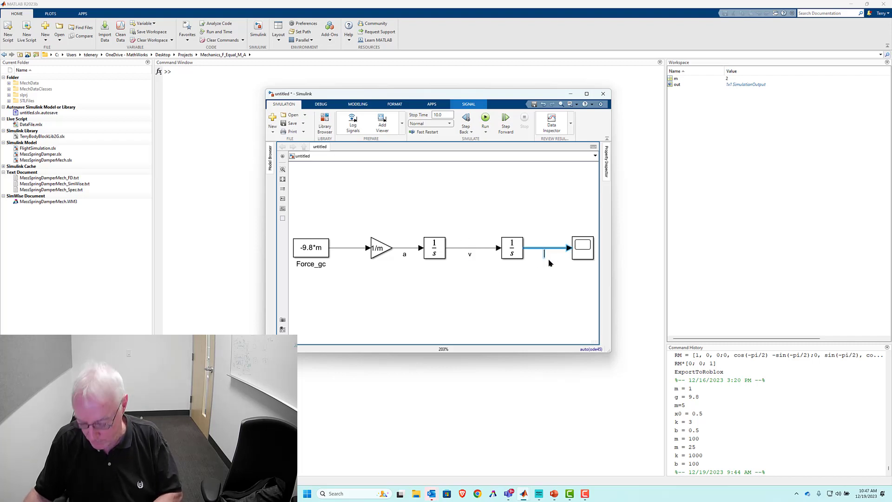
text(p)
click(481, 266)
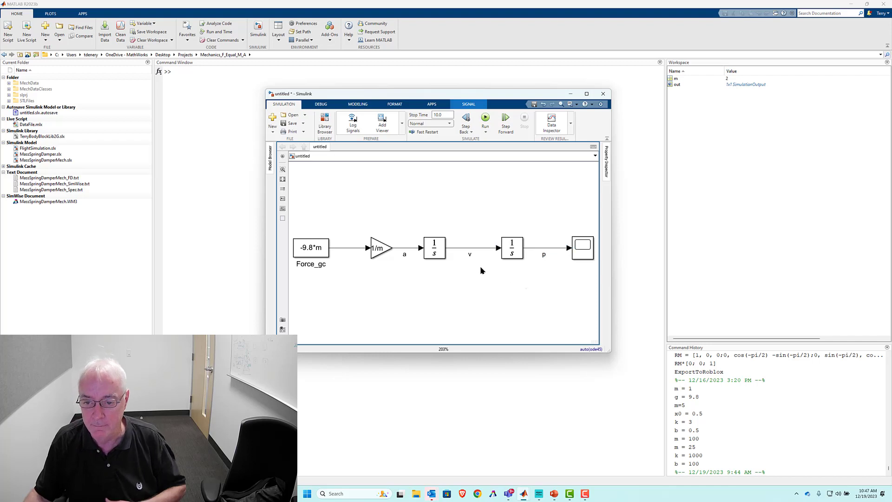
click(439, 252)
Set the first Integrator's initial condition to v0.
double_click(440, 252)
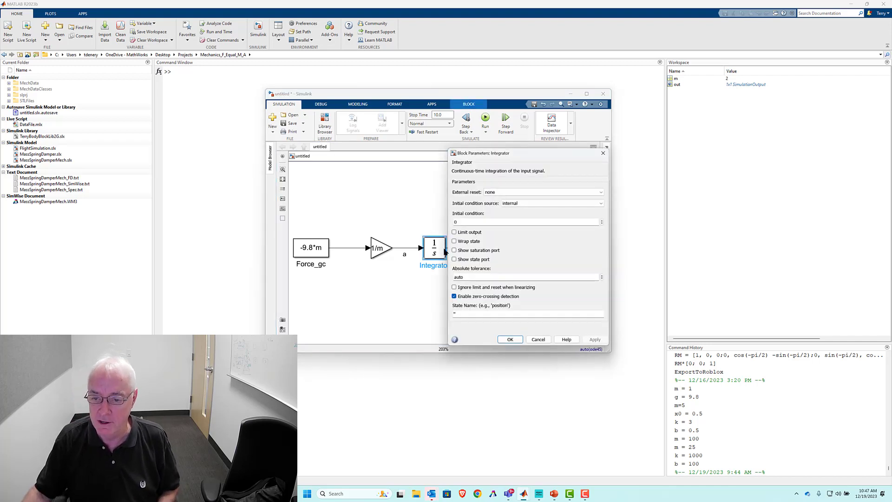
text(v0)
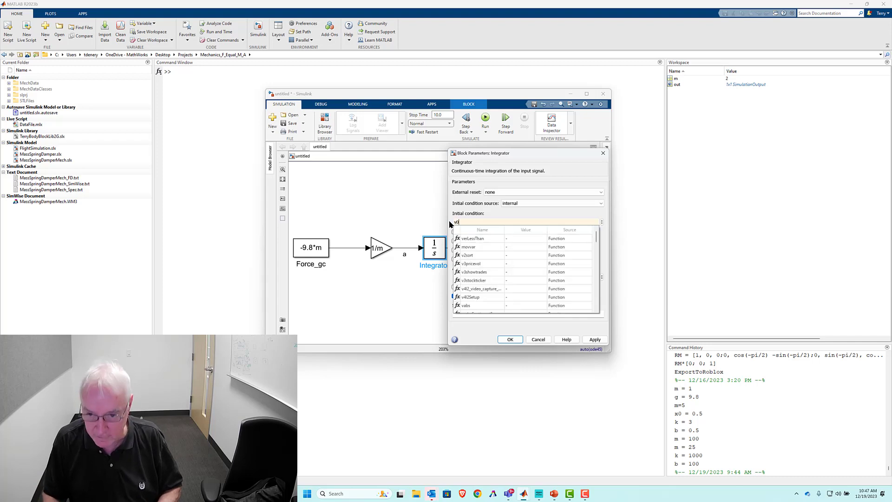
key(Escape)
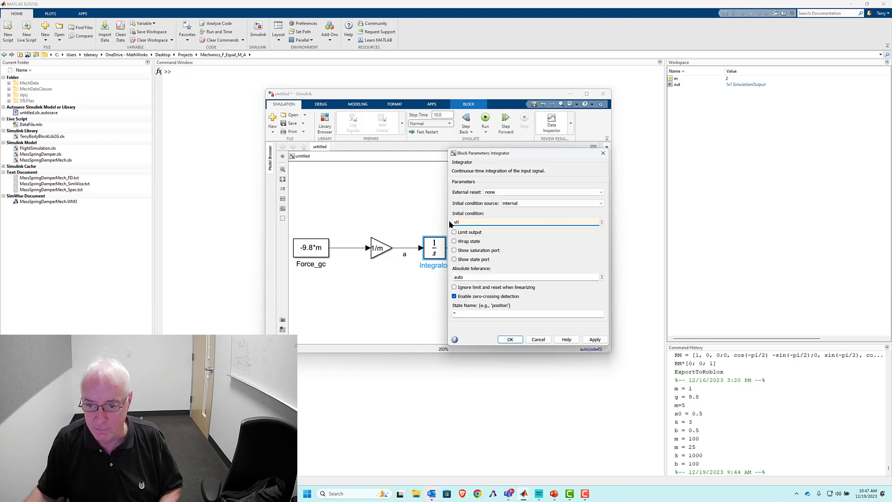
click(510, 340)
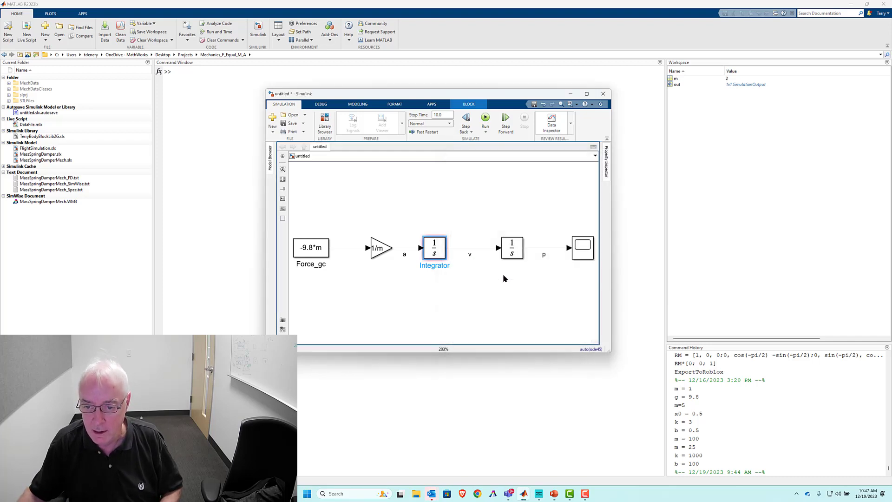
Set the second Integrator's initial condition to x0.
click(516, 251)
double_click(516, 251)
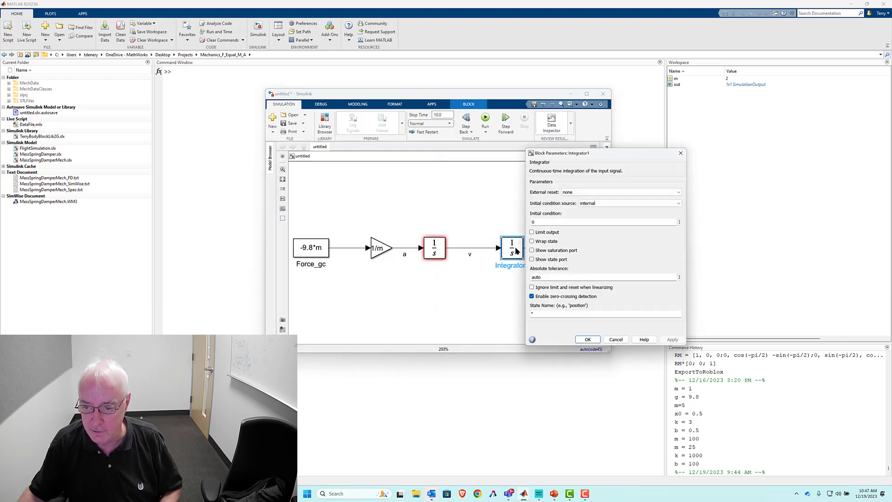
double_click(532, 223)
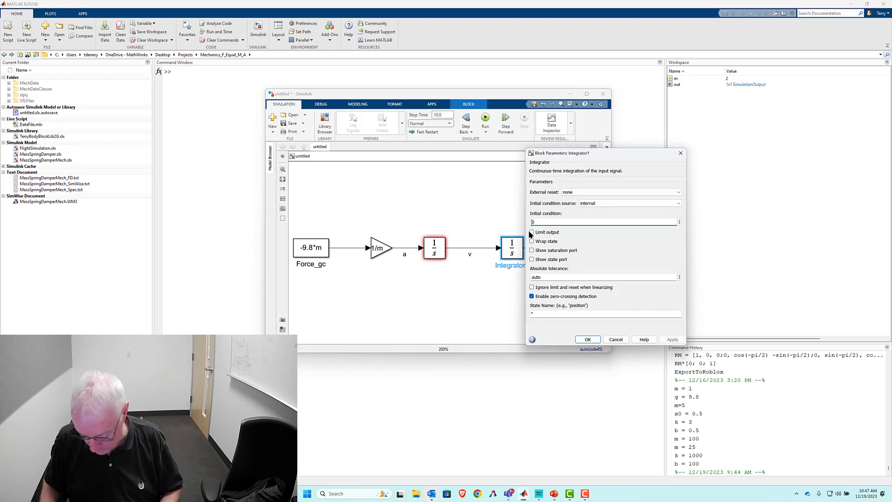
text(x0)
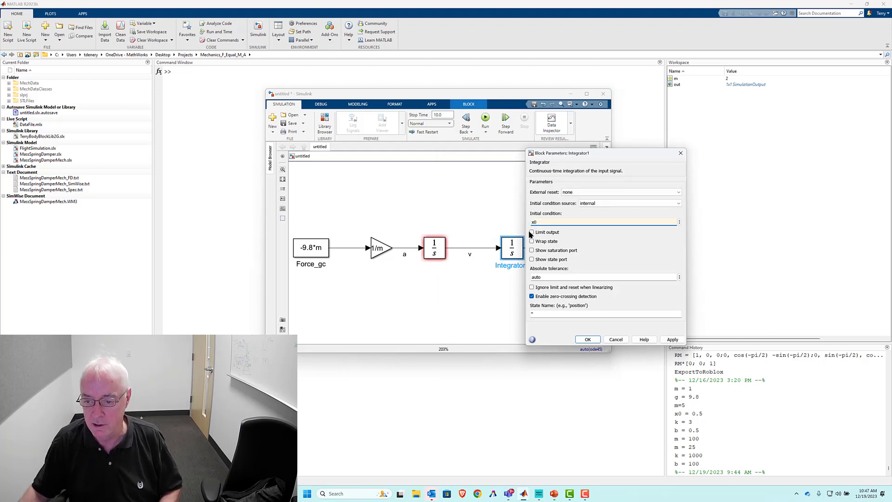
click(587, 339)
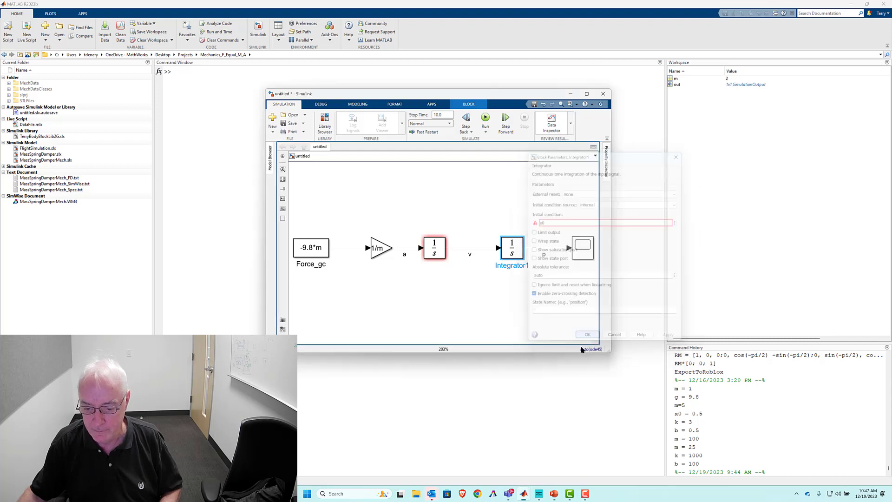
Add v0 = 0 and x0 = 0 to the untitled2.mlx script, run it, and return to Simulink.
mouse_move(524, 495)
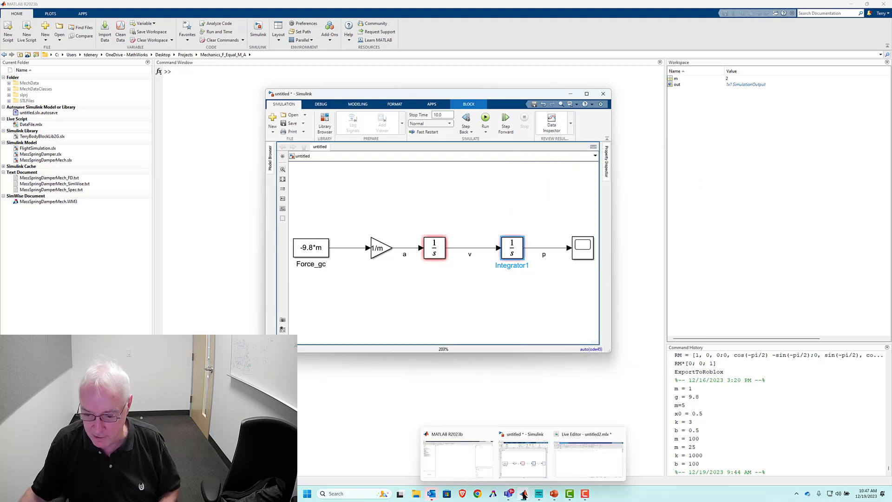
click(585, 465)
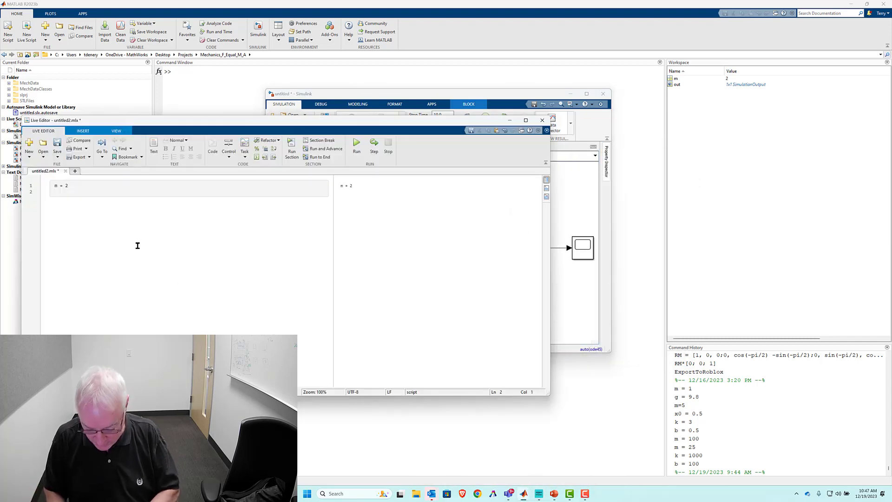
text(v0)
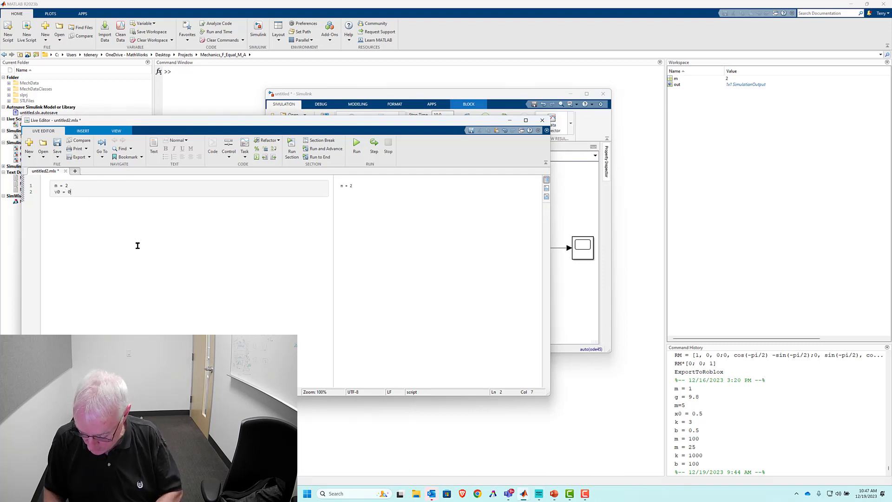
text( = 0)
key(Return)
text(x0 =)
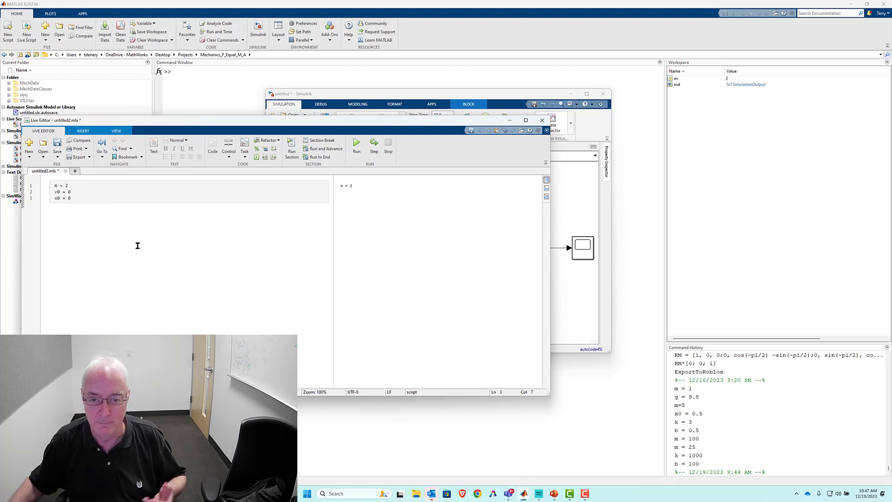
click(356, 145)
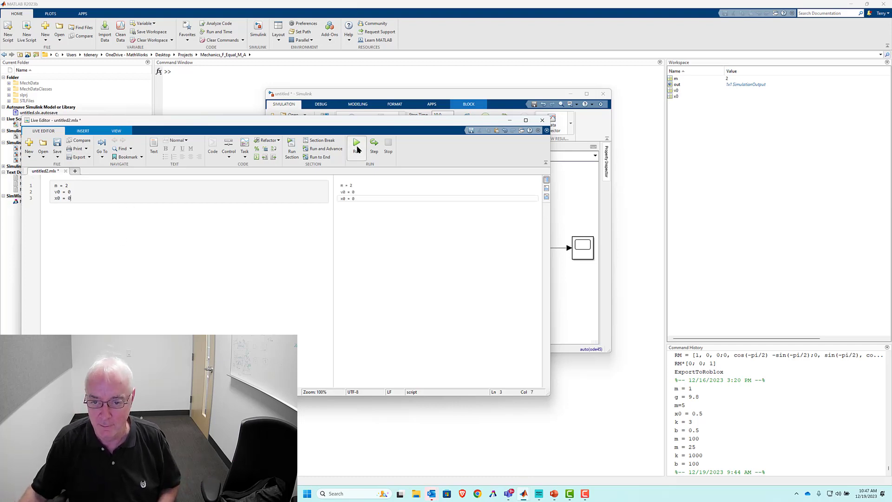
click(556, 207)
click(473, 176)
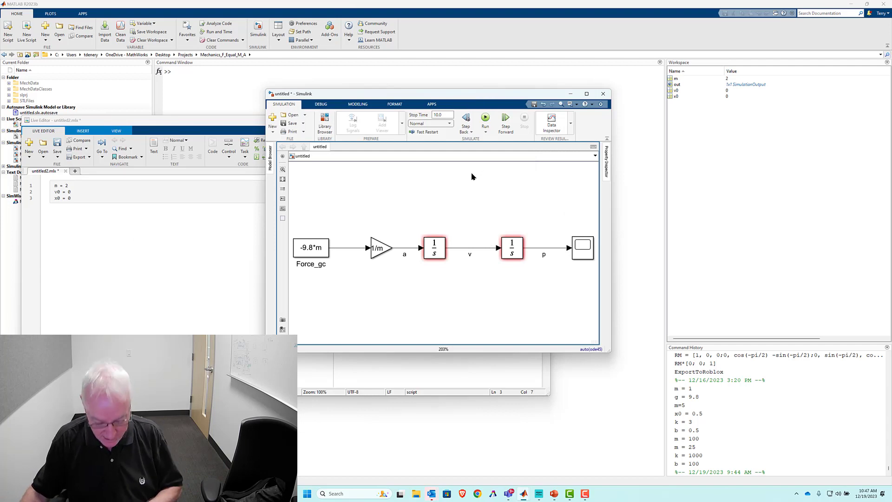
Run the simulation, then group the Gain and both Integrators into a subsystem named 'F = m*a'.
key(ctrl+t)
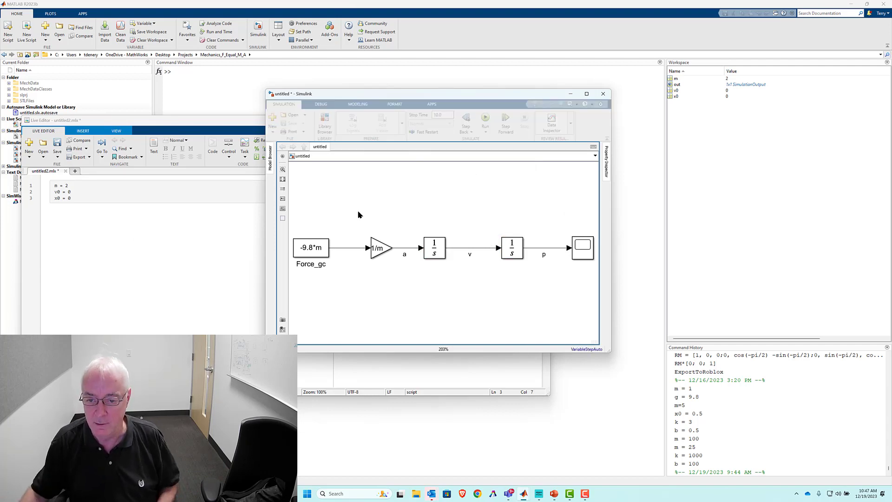
drag(373, 210, 519, 295)
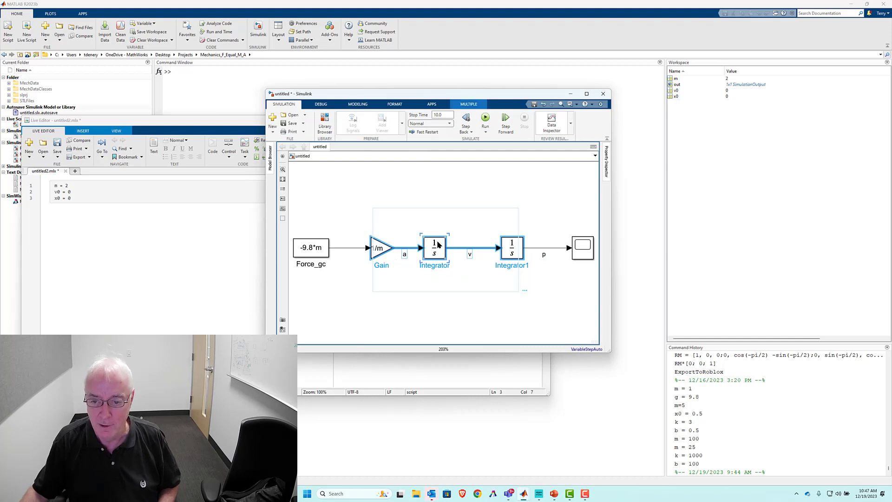
right_click(438, 244)
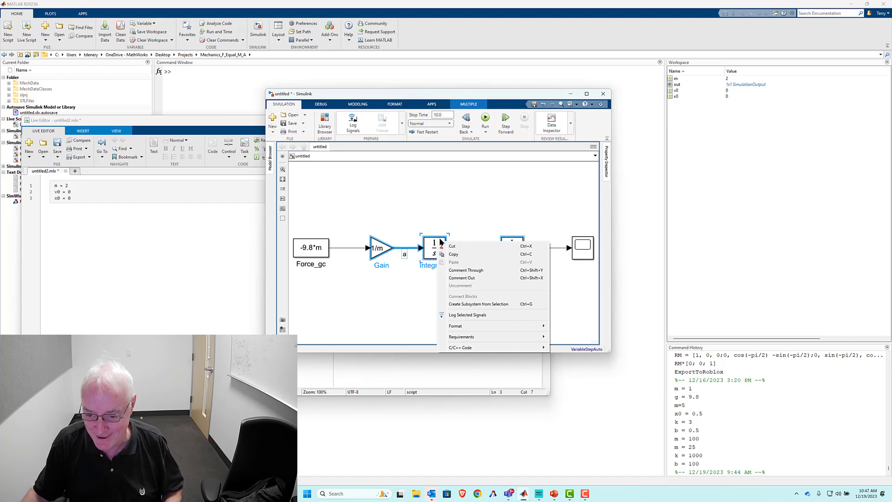
click(457, 304)
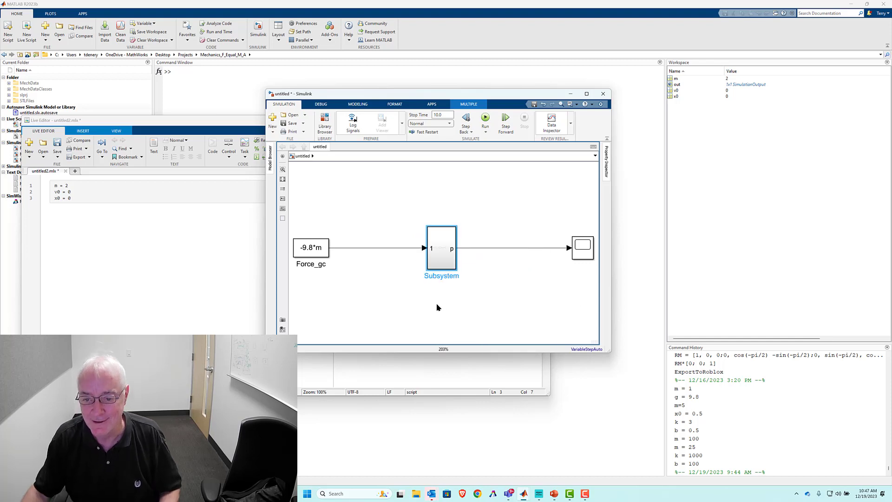
double_click(442, 274)
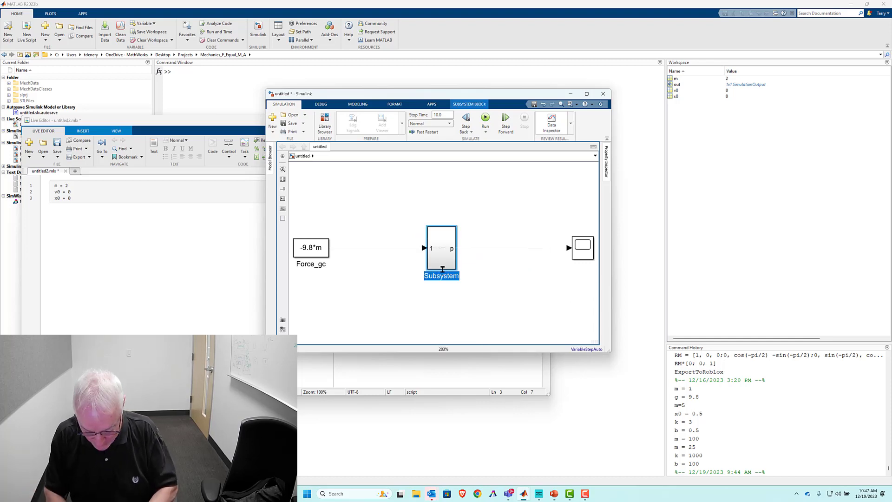
text(F =)
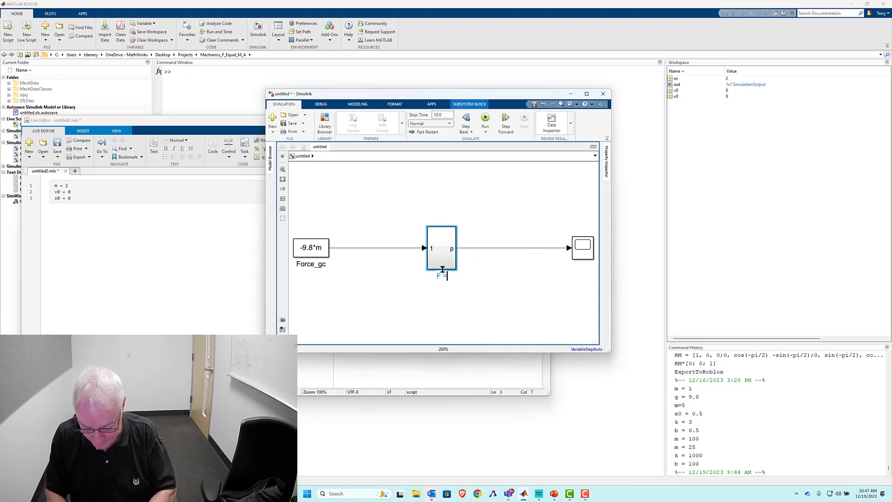
text( m*a)
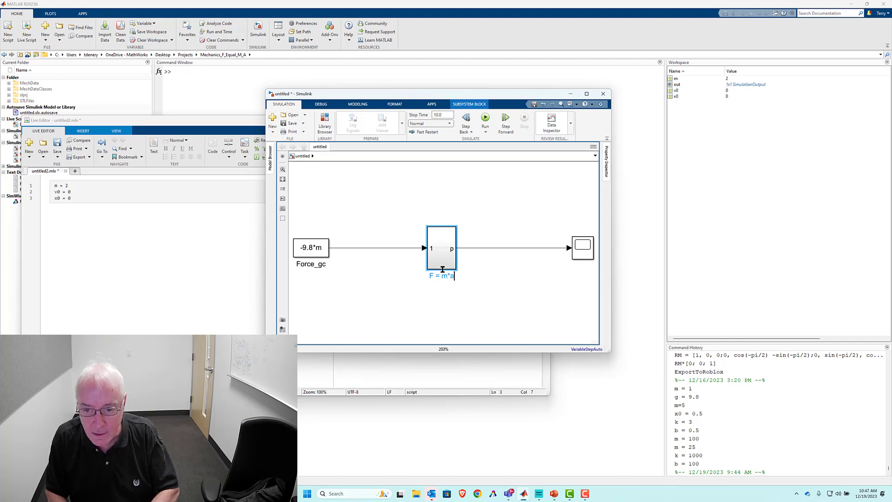
Inside the F = m*a subsystem, rename the input port to F.
double_click(438, 255)
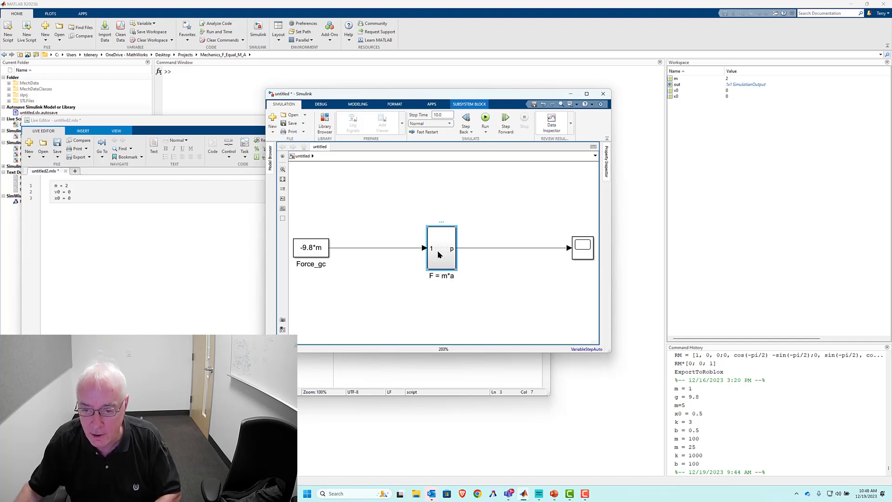
click(581, 251)
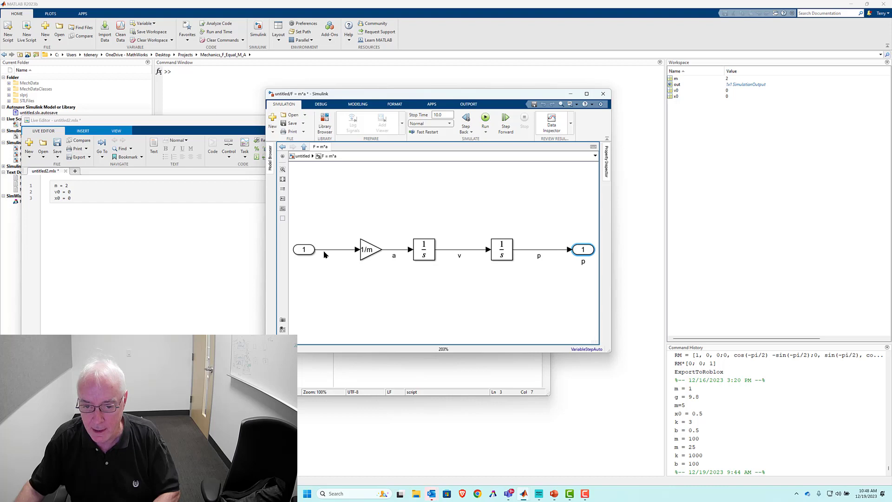
click(311, 253)
double_click(304, 261)
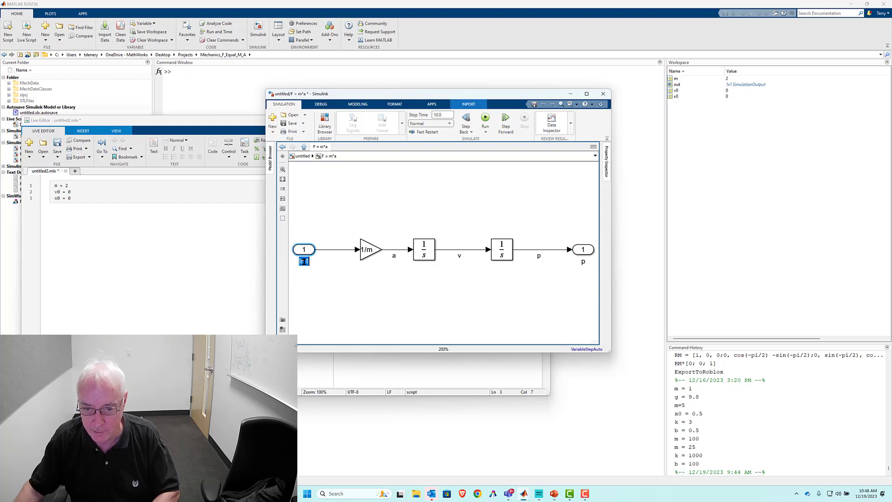
text(F)
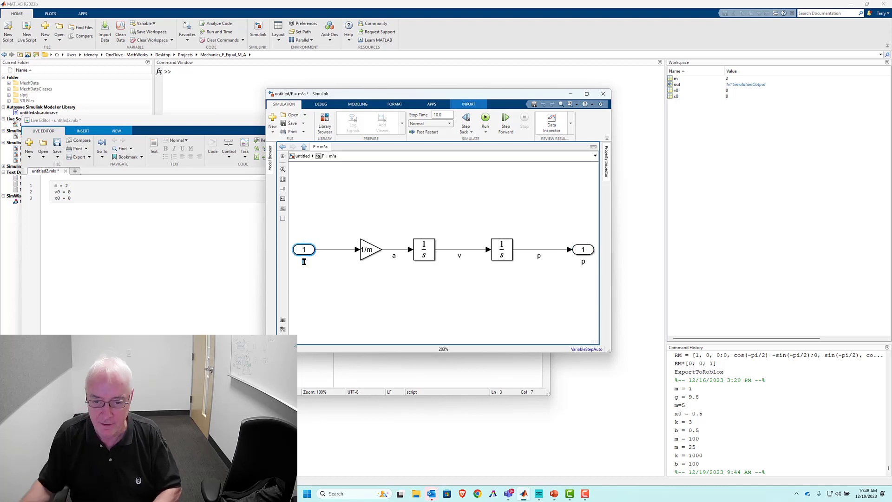
click(307, 274)
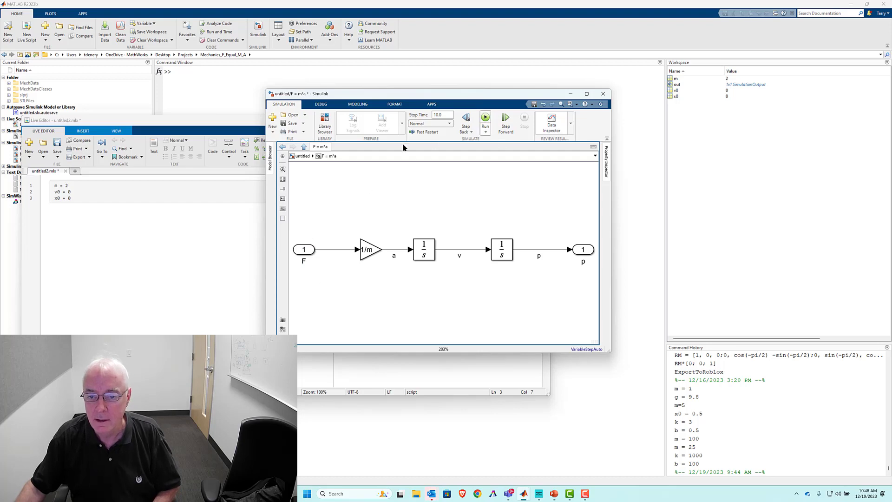
Back at the top level, resize and nudge the F = m*a block so its lines run straight.
click(303, 156)
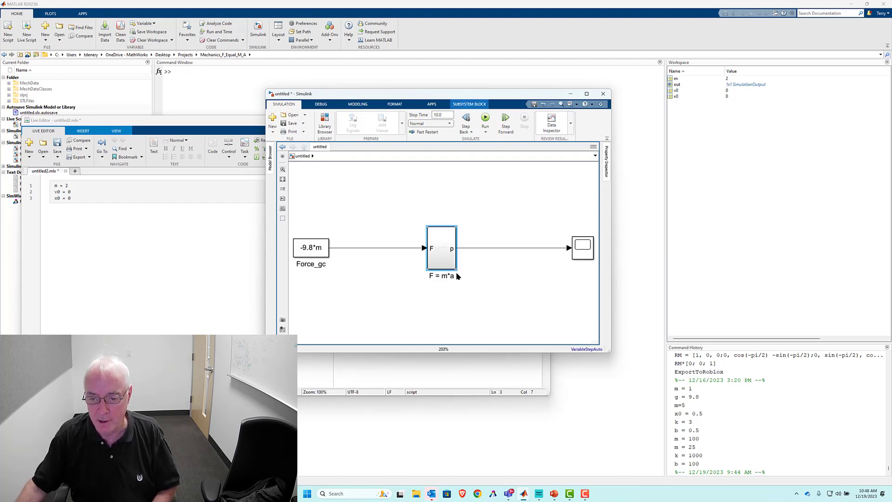
drag(457, 270, 445, 250)
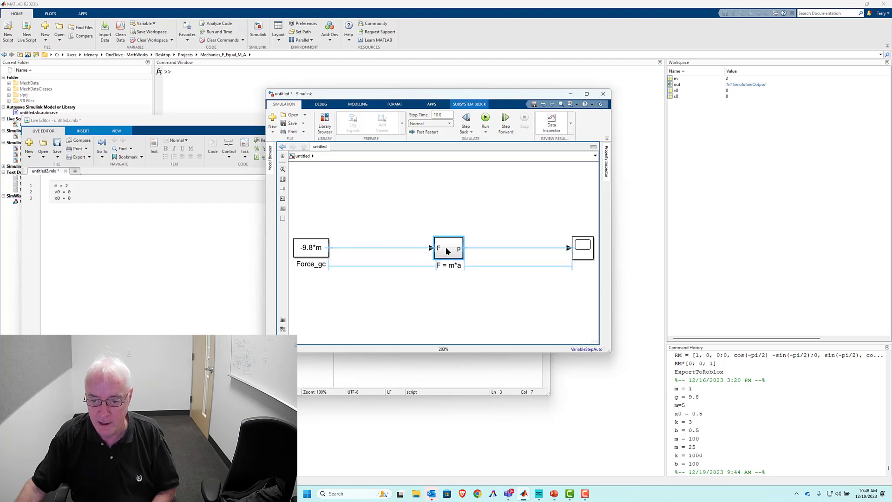
click(425, 291)
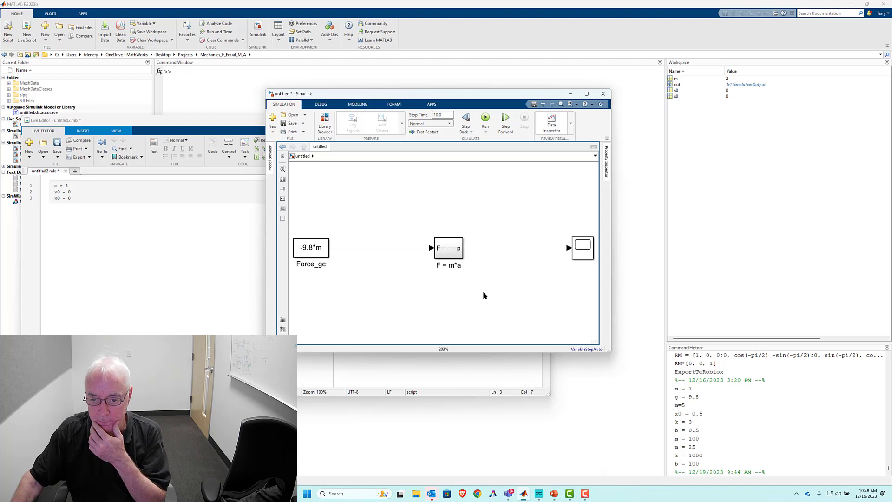
mouse_move(589, 497)
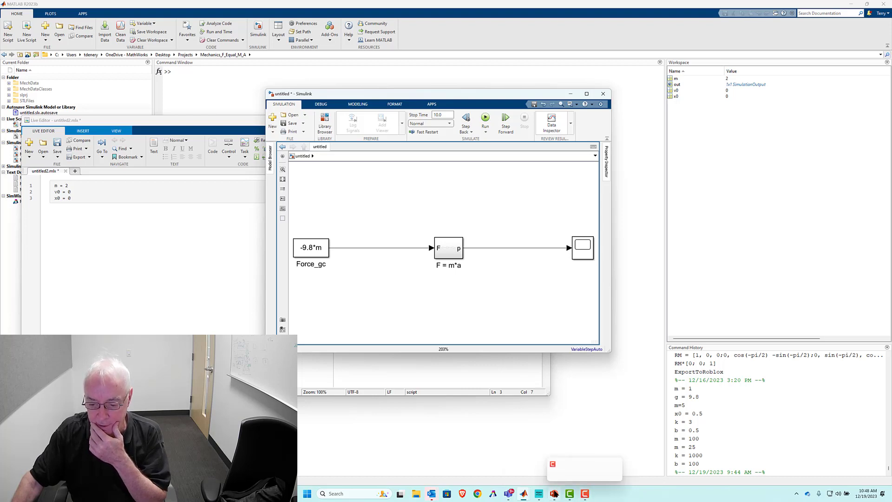
mouse_move(524, 495)
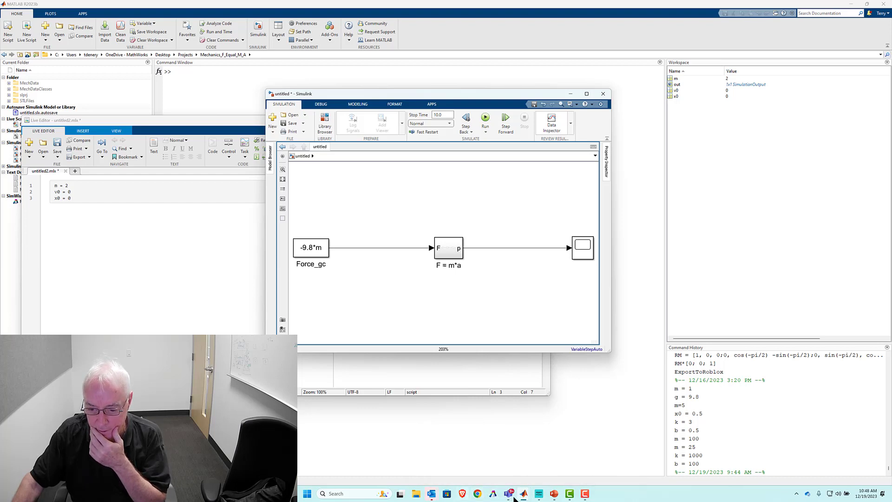
Present the Simulink Demo slide through the full spring-mass-damper equation, then minimize PowerPoint.
click(560, 473)
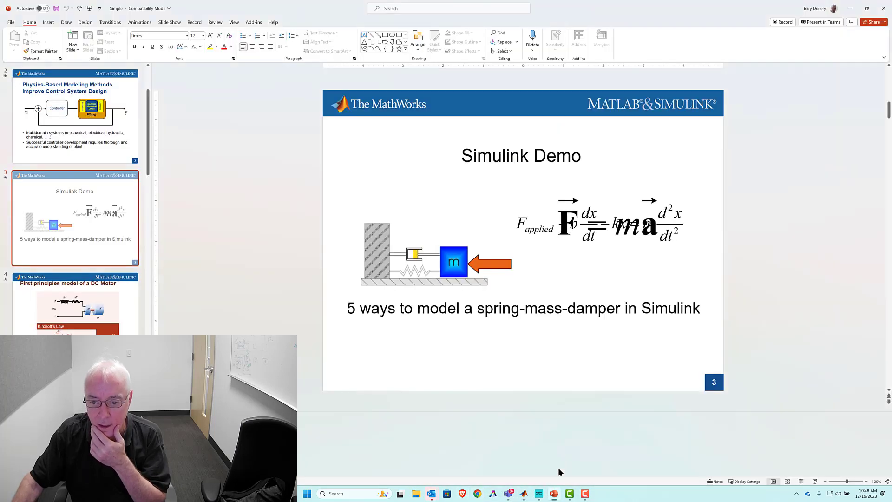
click(816, 482)
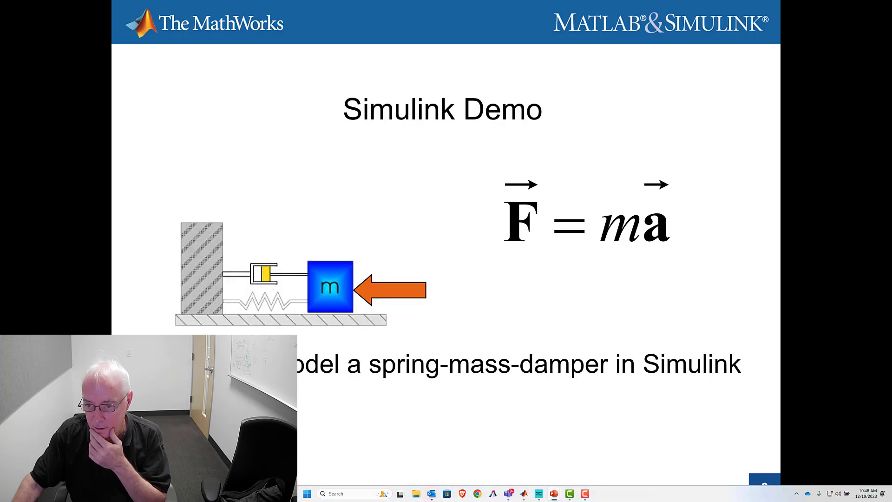
click(763, 451)
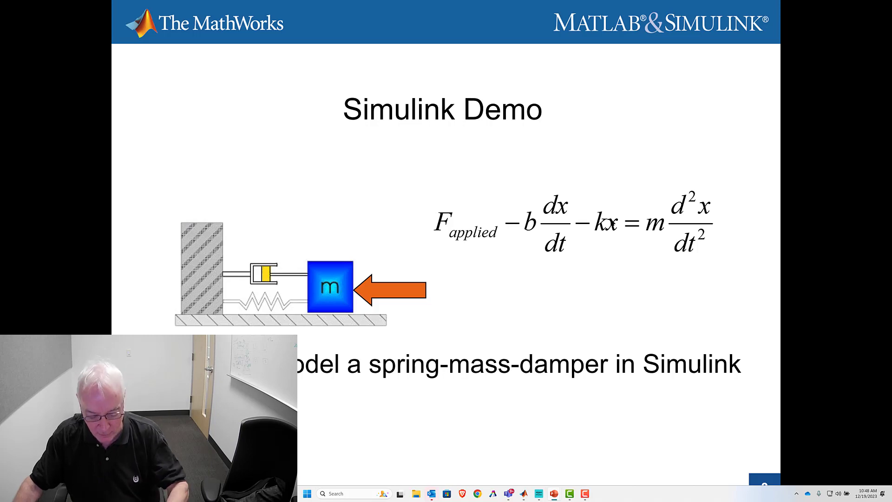
key(Escape)
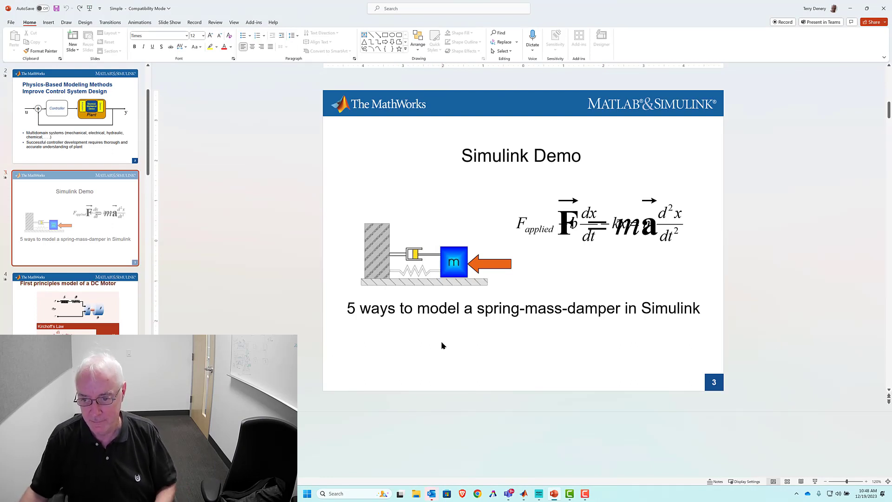
click(850, 8)
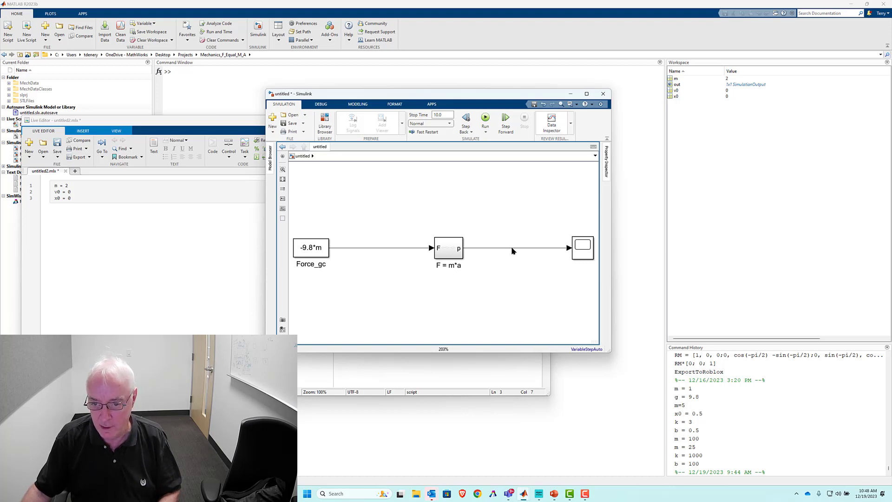
Branch the position signal into the first input of a new Add block.
mouse_move(512, 249)
mouse_down()
mouse_move(409, 301)
mouse_move(347, 293)
mouse_move(371, 289)
mouse_move(359, 319)
mouse_up()
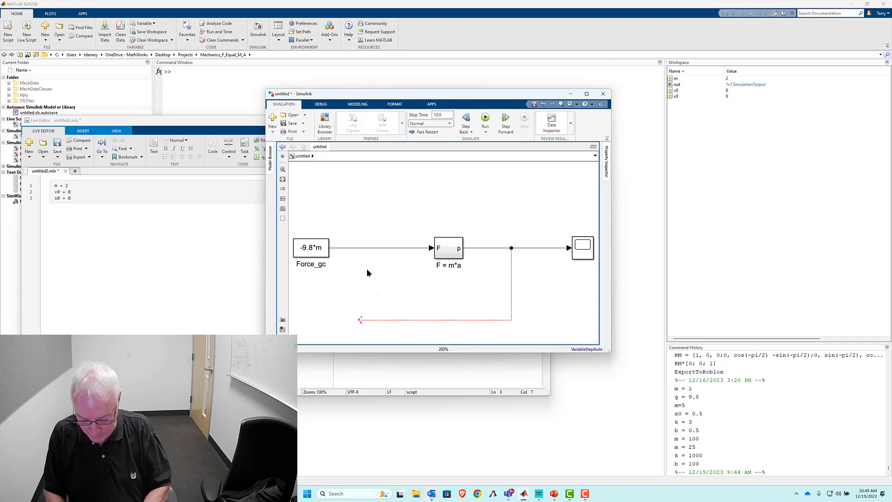
text(add)
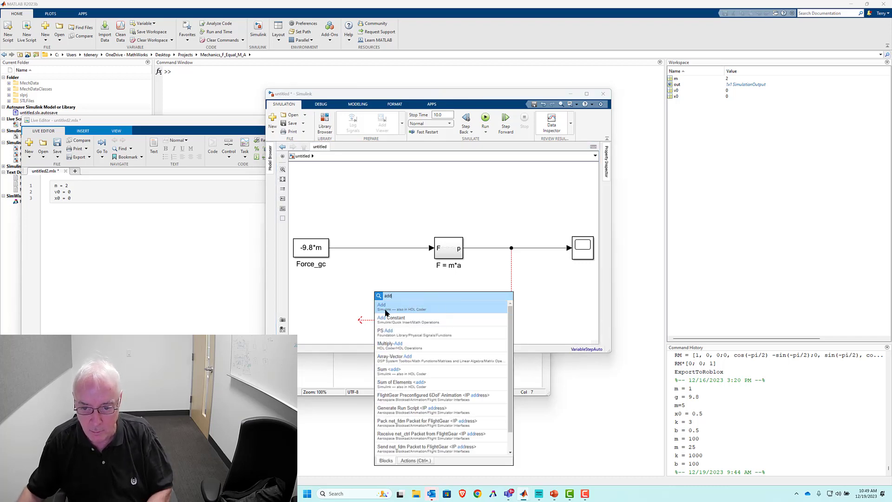
click(388, 309)
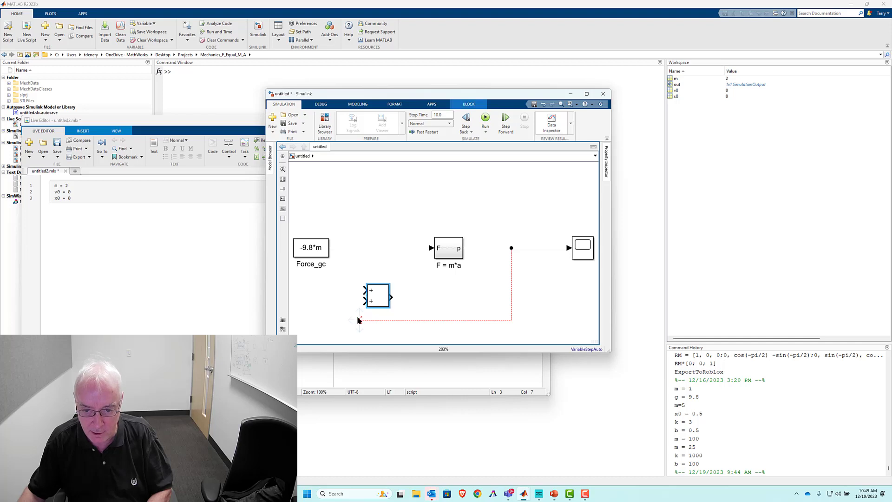
mouse_move(359, 321)
mouse_down()
mouse_move(365, 288)
mouse_move(375, 312)
mouse_up()
Set the Add block's list of signs to +-.
double_click(375, 312)
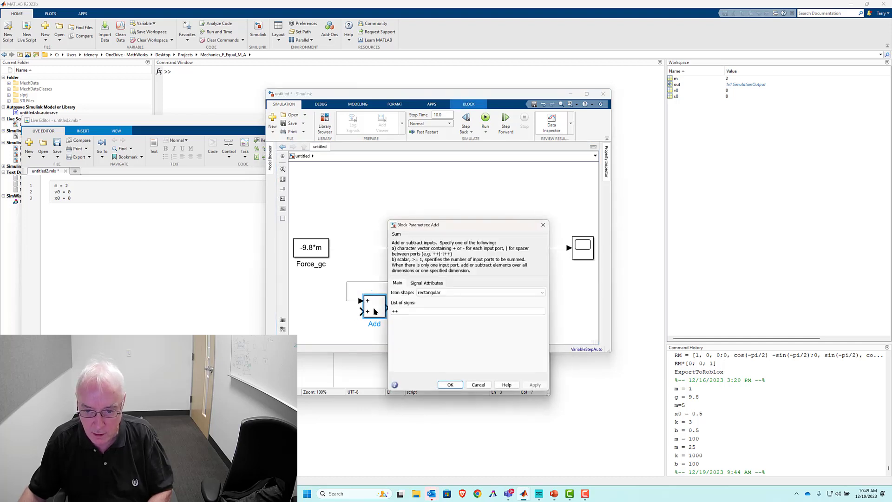
drag(397, 312, 433, 318)
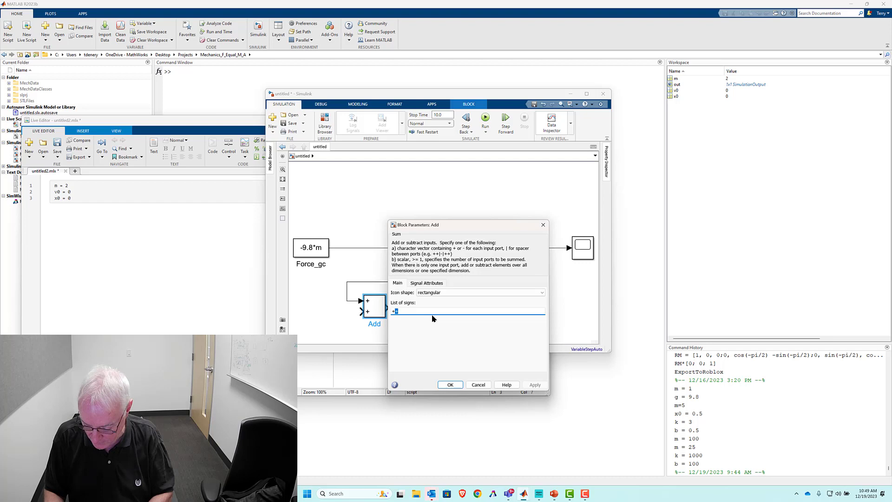
text(-)
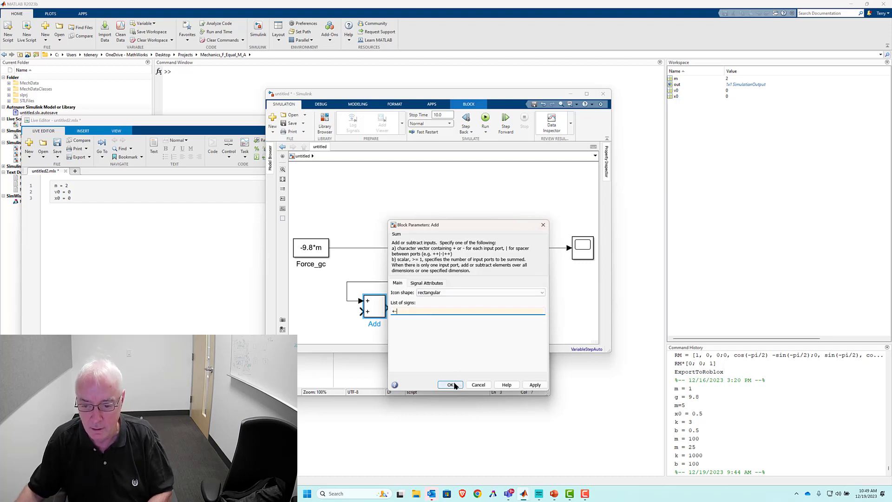
click(451, 385)
click(325, 311)
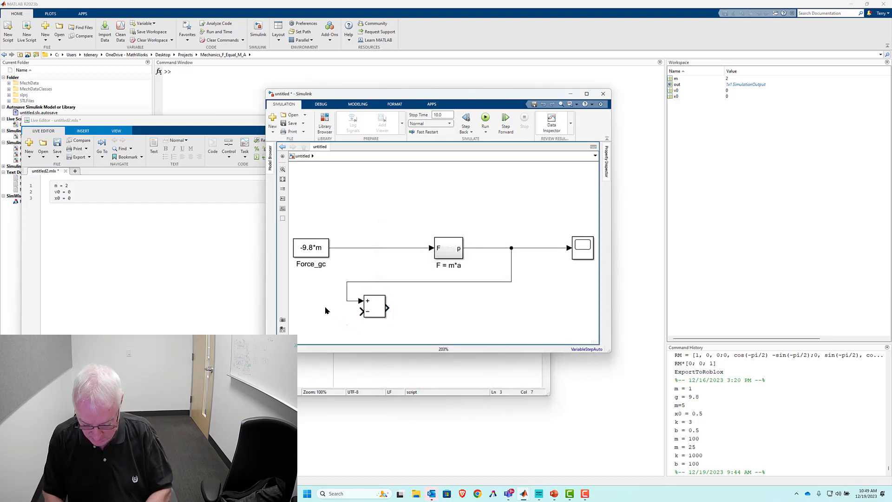
Add a Constant block with value l0 feeding the Add block's minus input.
double_click(326, 310)
text(constant)
key(Return)
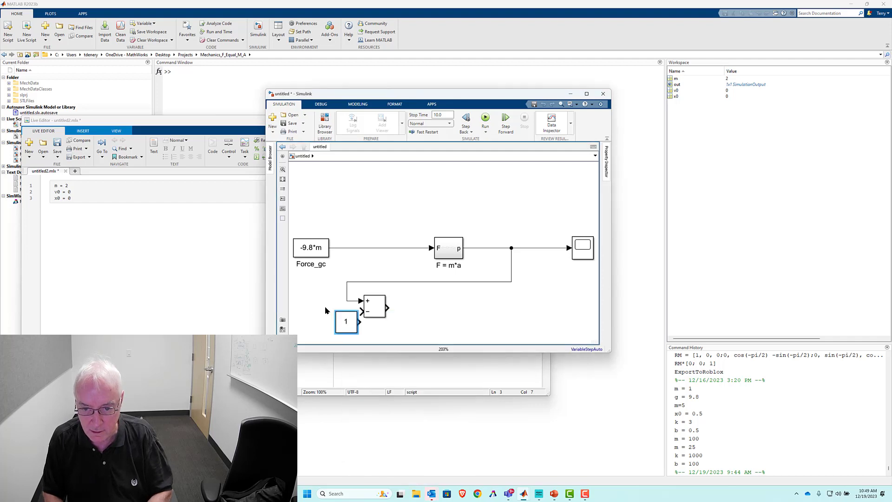
drag(346, 326, 311, 315)
double_click(311, 309)
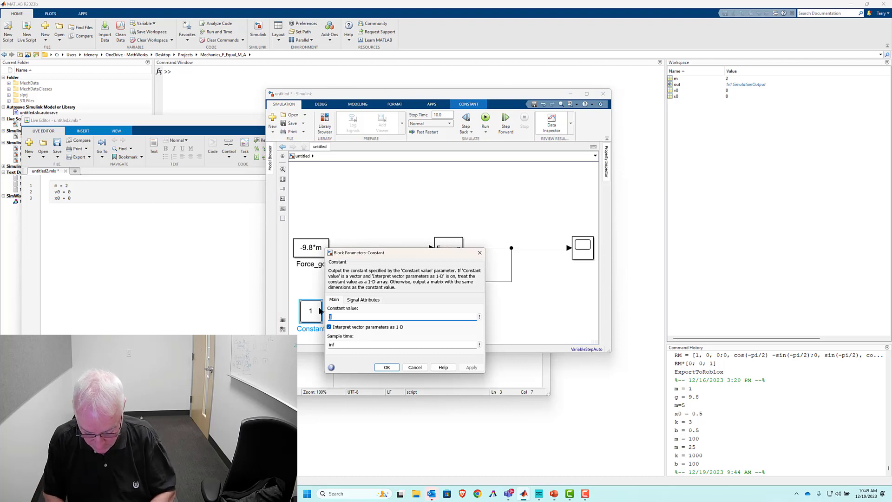
text(()
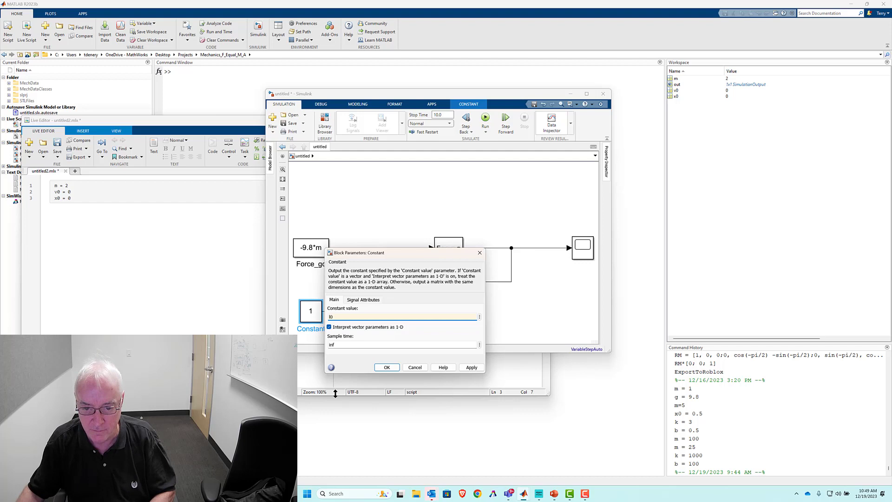
click(387, 368)
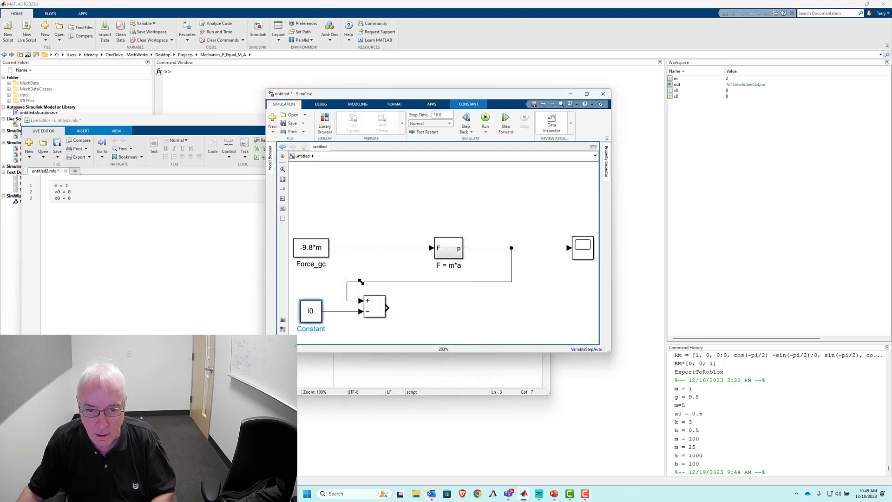
Add l0 = 0 to the live script, run it, and return to the model.
click(116, 202)
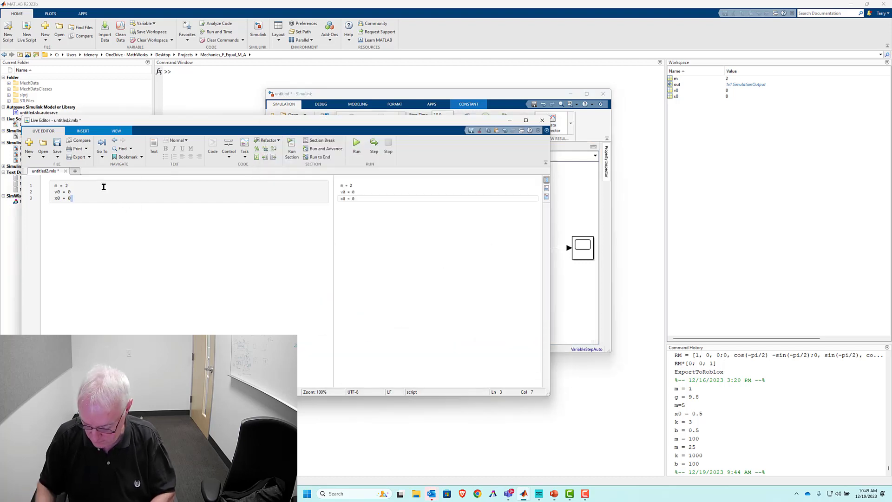
key(Return)
text(l)
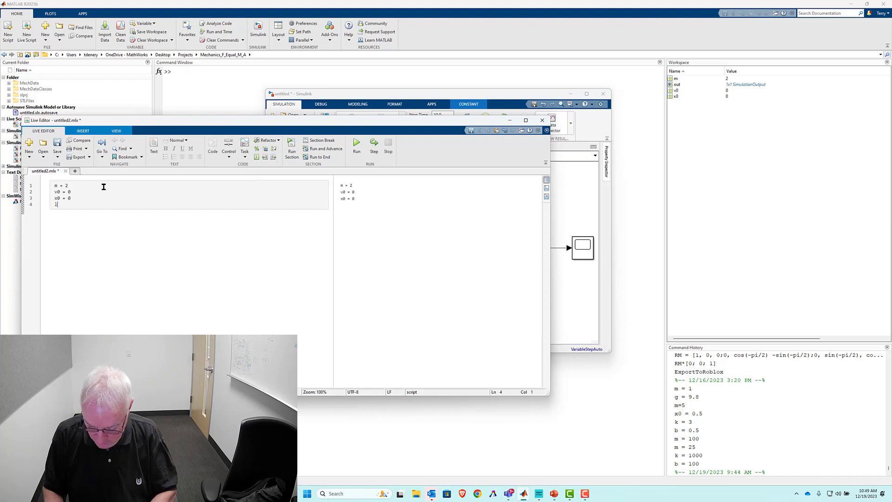
text(0 = 0)
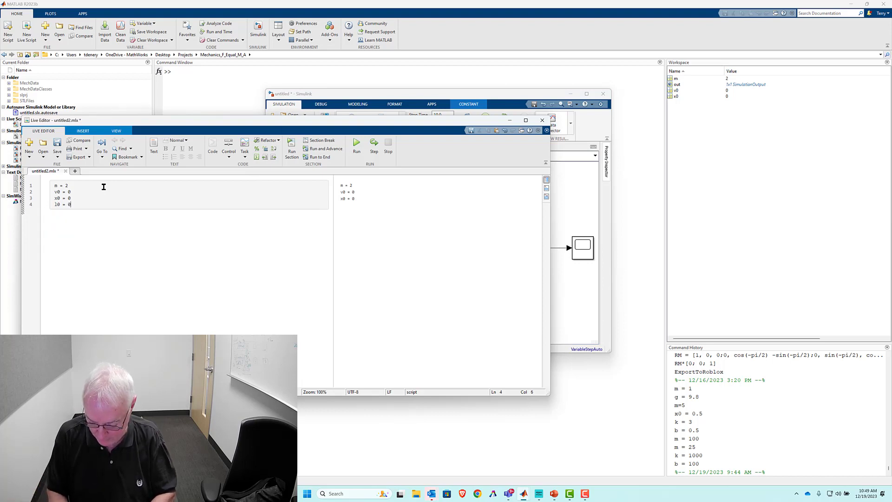
click(356, 144)
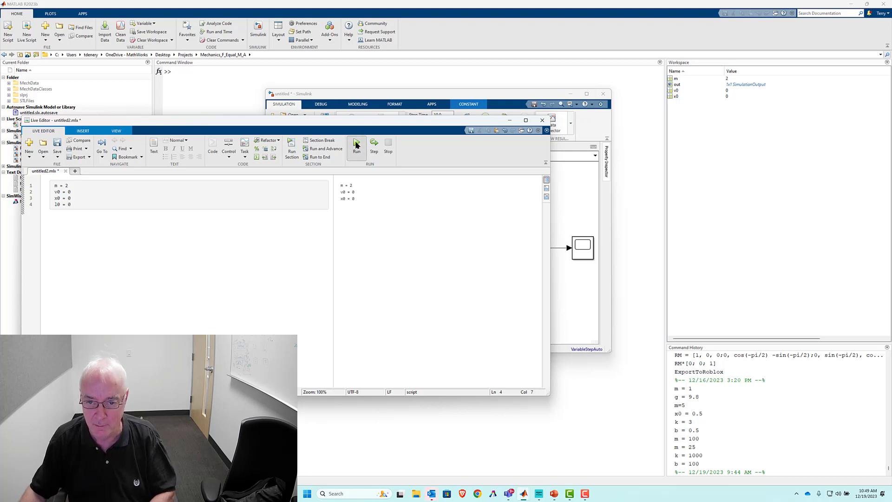
click(564, 283)
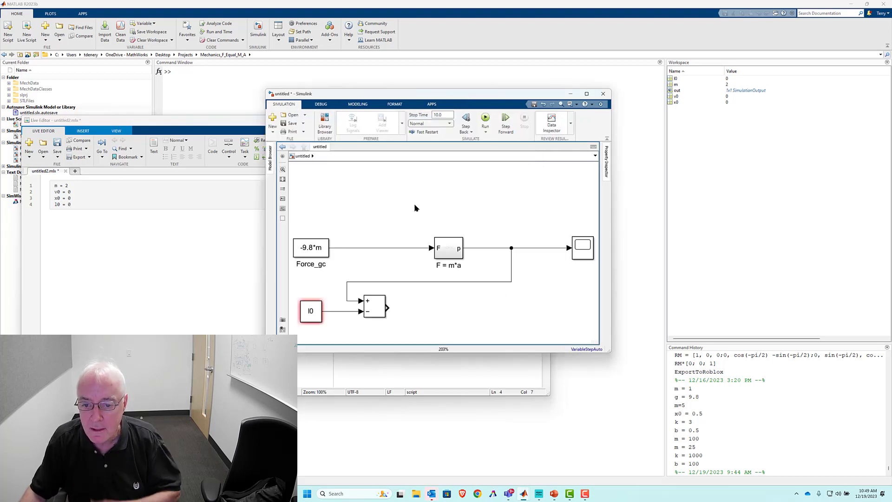
Update the model, then add a Gain block with value k after the Sum output.
key(ctrl+t)
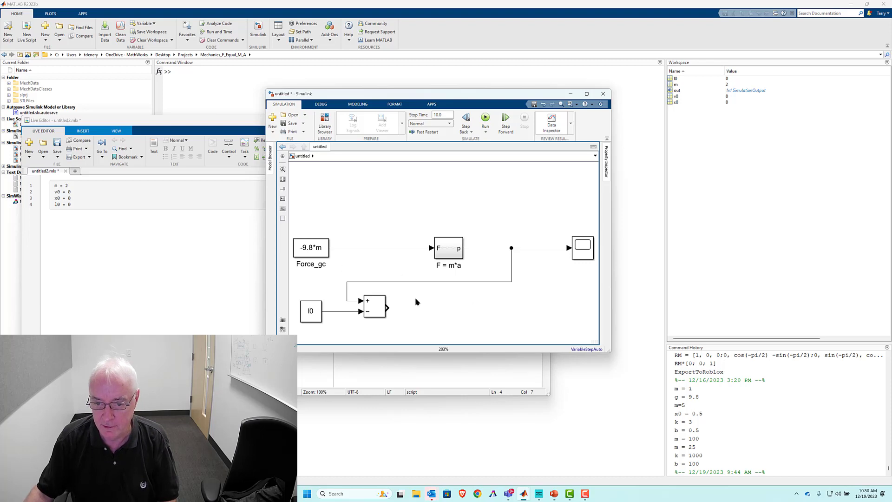
double_click(421, 305)
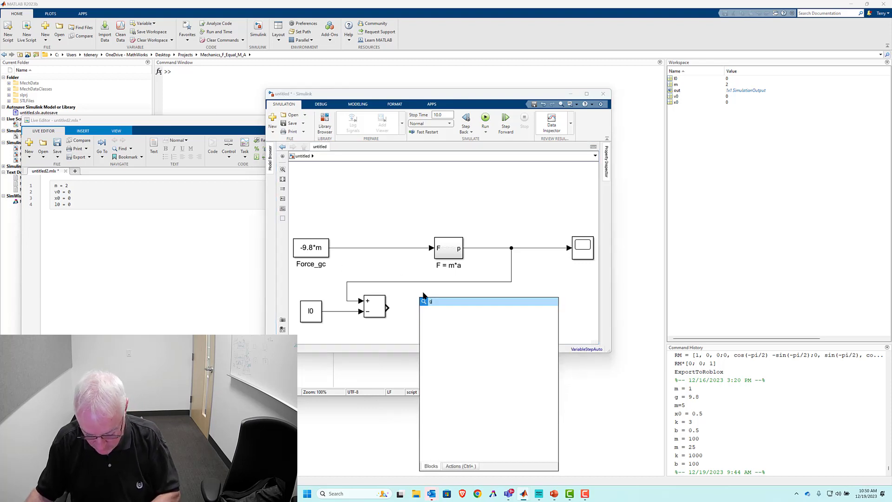
text(gain)
key(Return)
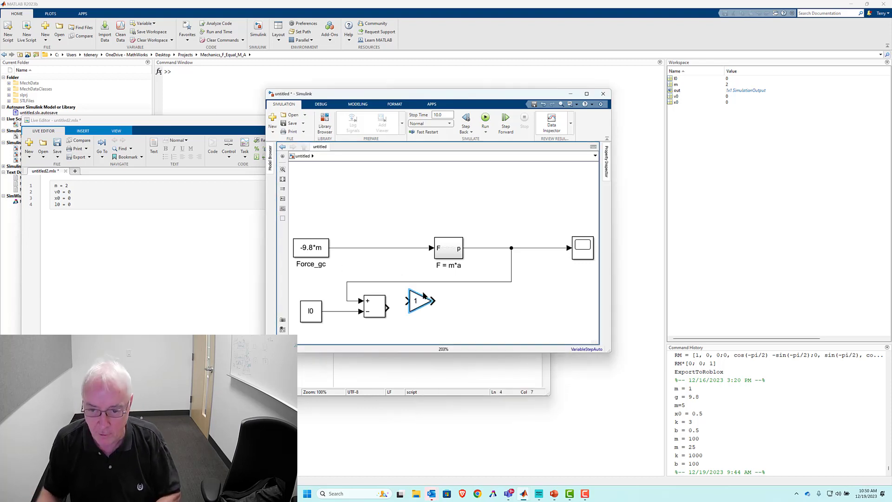
drag(426, 302, 427, 311)
double_click(422, 307)
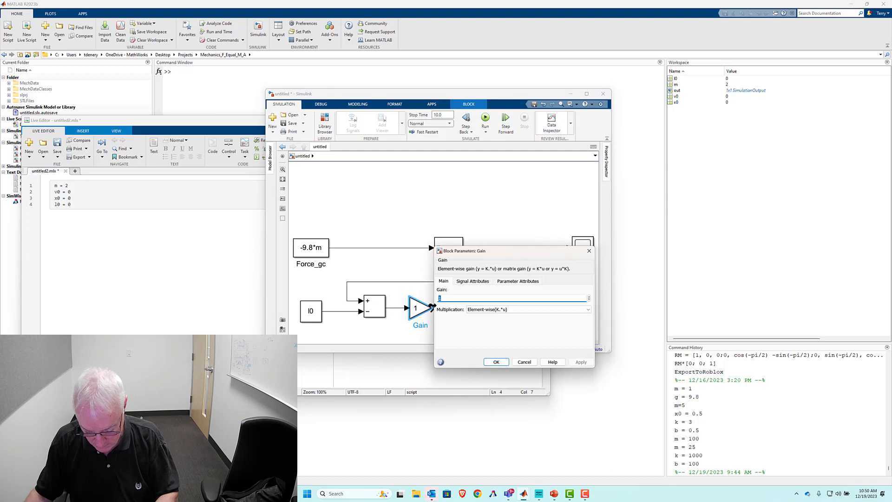
text(k)
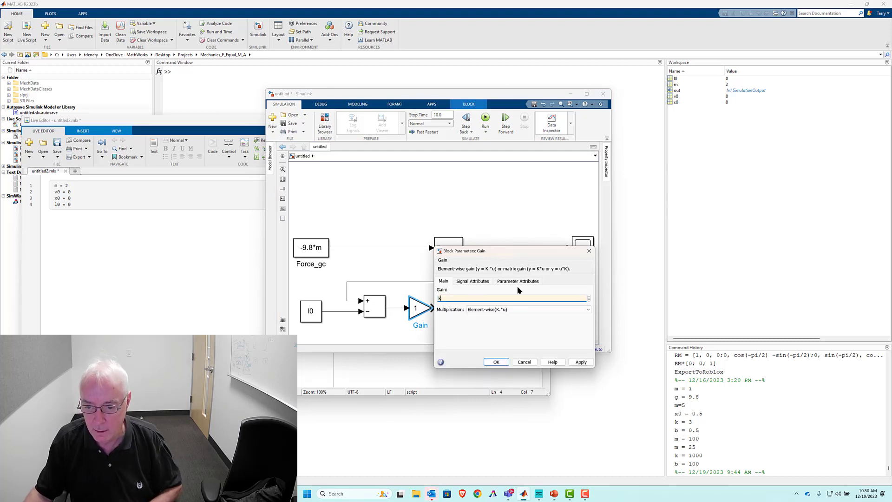
click(497, 363)
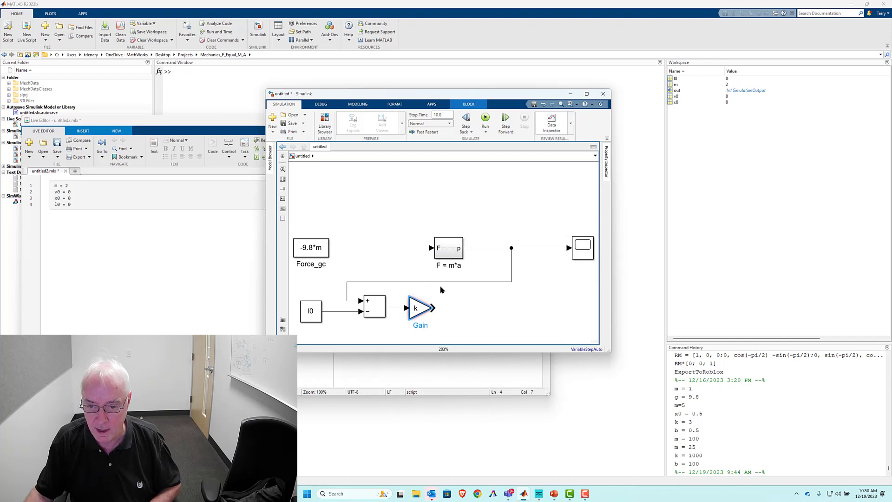
Shift F = m*a right and delete its connection from Force_gc.
drag(441, 248, 466, 248)
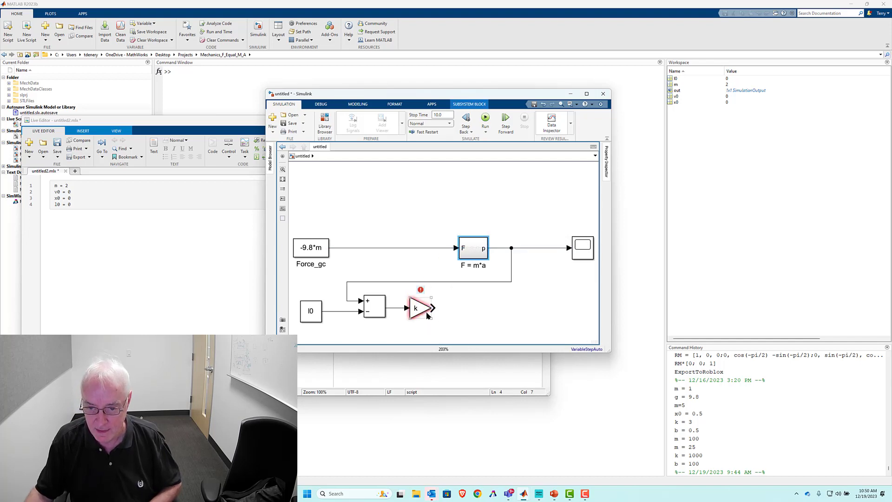
click(427, 247)
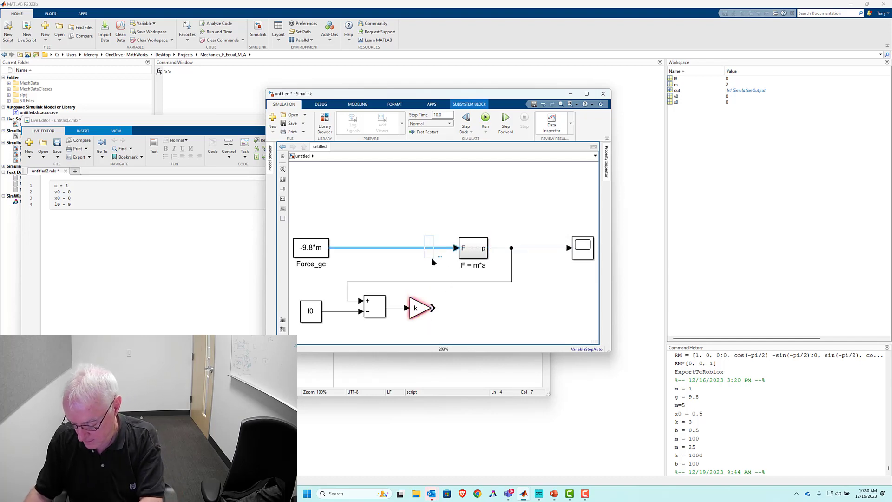
key(Delete)
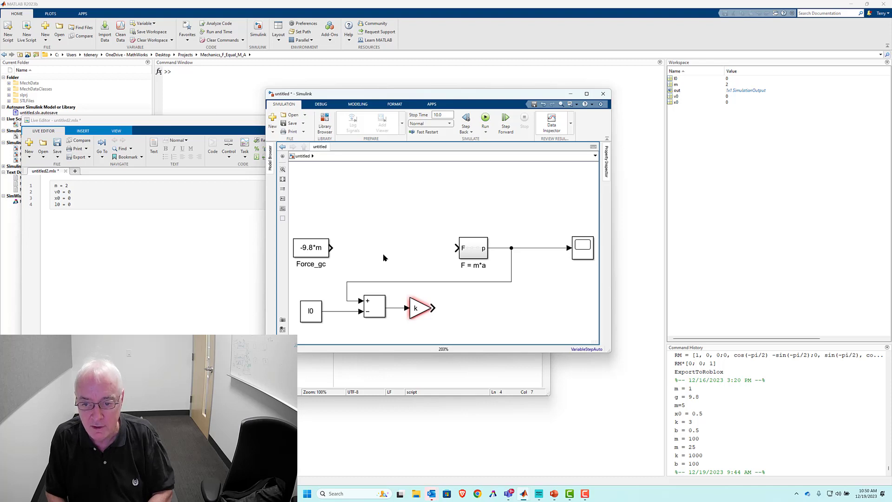
Insert a tall Add block and rearrange the l0, Sum, k gain and Force_gc blocks around it.
double_click(413, 226)
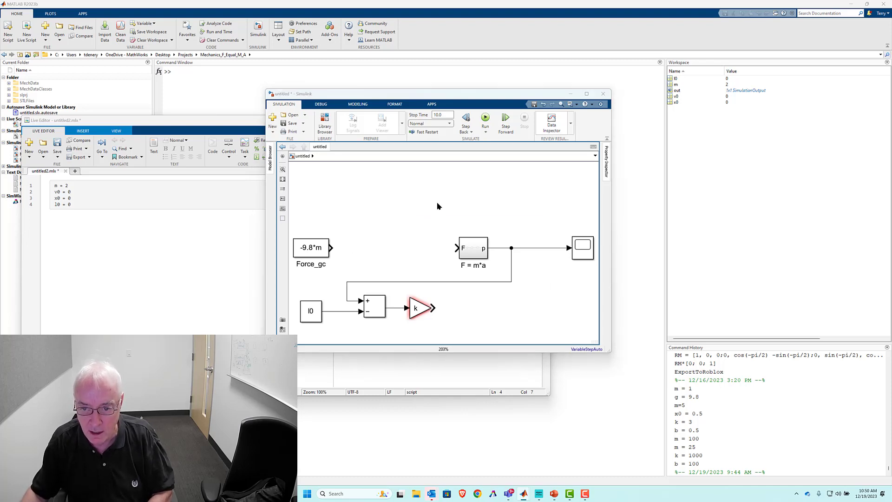
text(add)
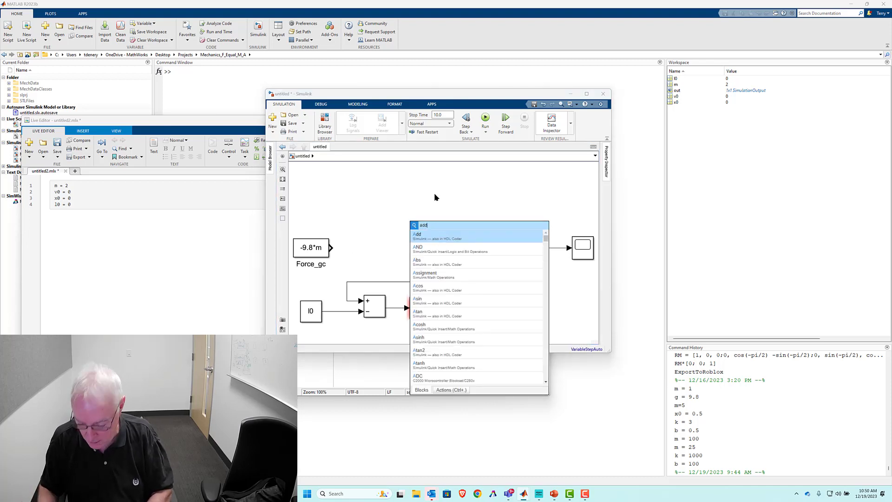
key(Return)
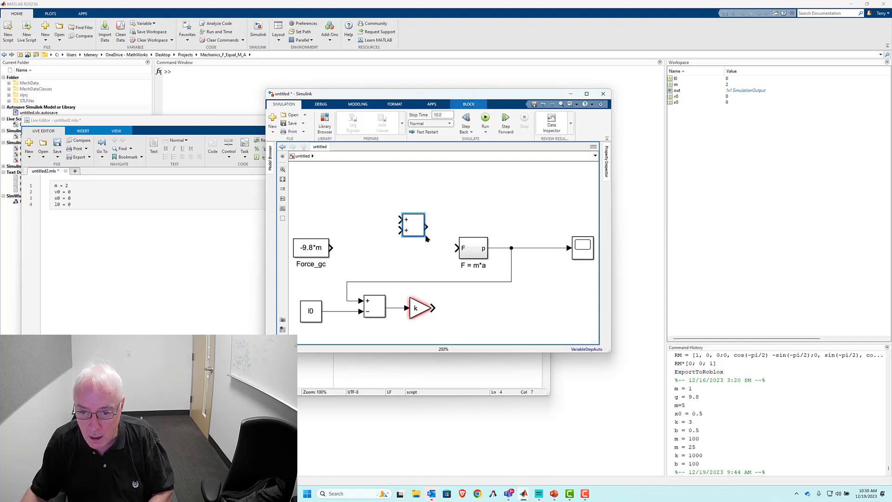
drag(425, 236, 446, 248)
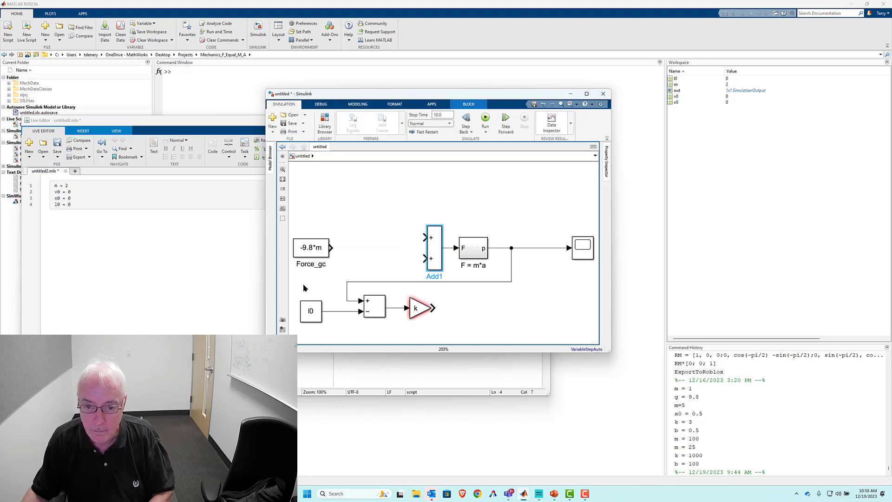
drag(299, 286, 446, 326)
mouse_move(432, 294)
mouse_down()
mouse_move(389, 293)
mouse_move(424, 243)
mouse_up()
mouse_move(310, 230)
mouse_down()
mouse_move(321, 220)
mouse_move(429, 224)
mouse_up()
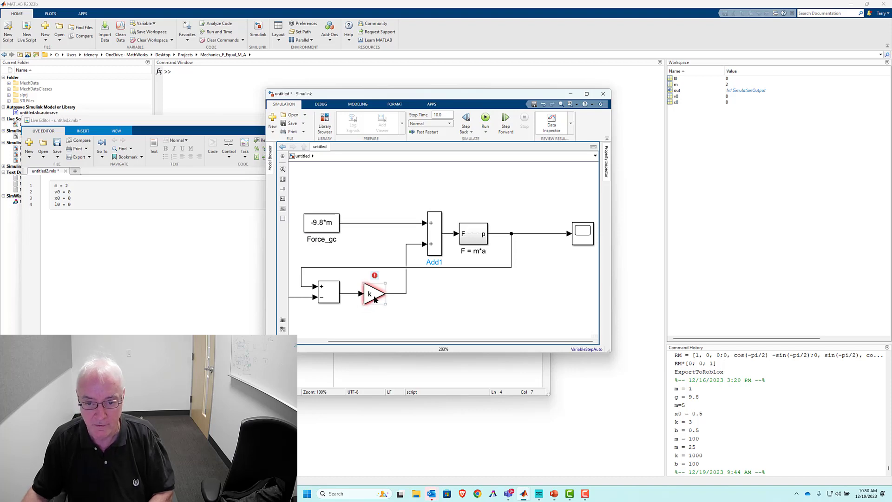
Add k = 100 to the live script, run it, and return to the Simulink model.
click(104, 203)
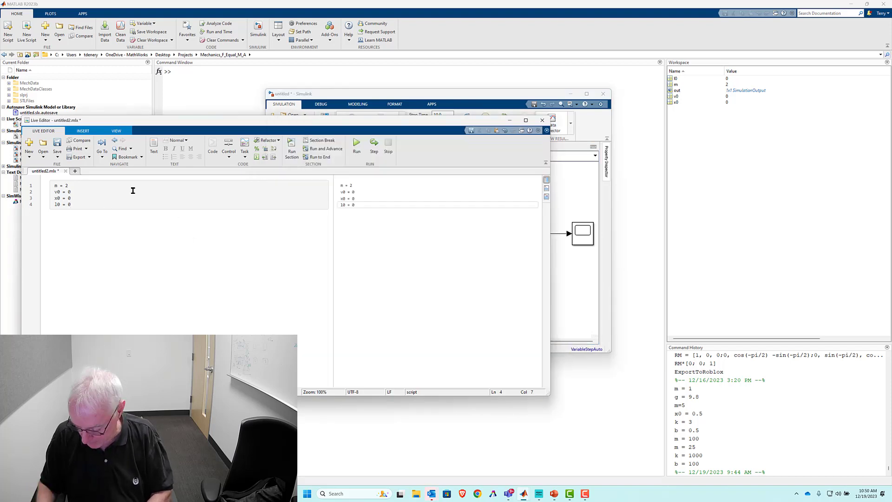
key(Return)
text(k)
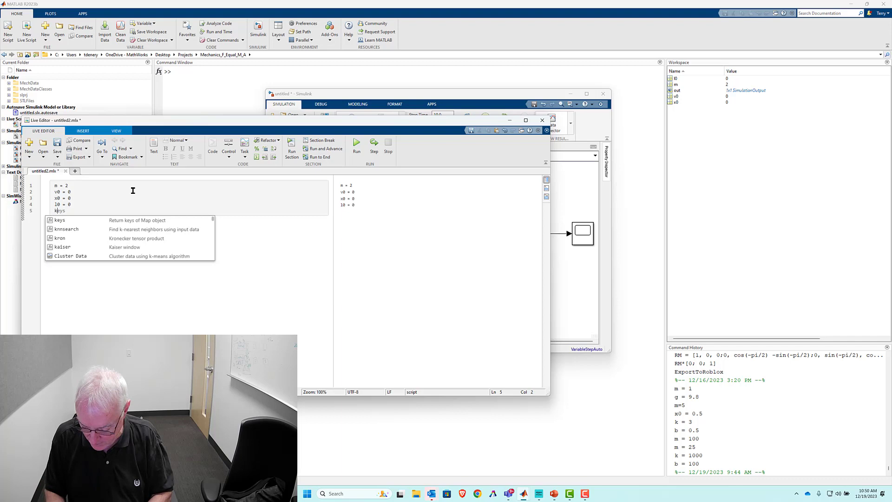
text( = )
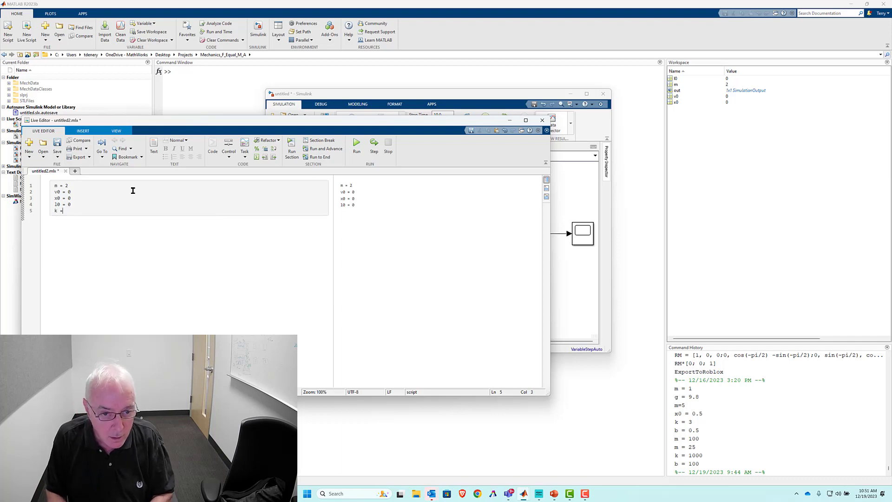
text(100)
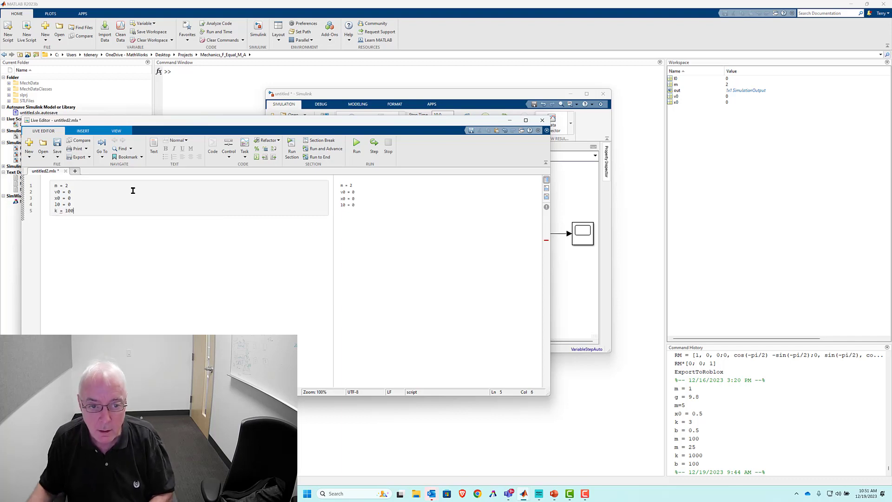
click(357, 146)
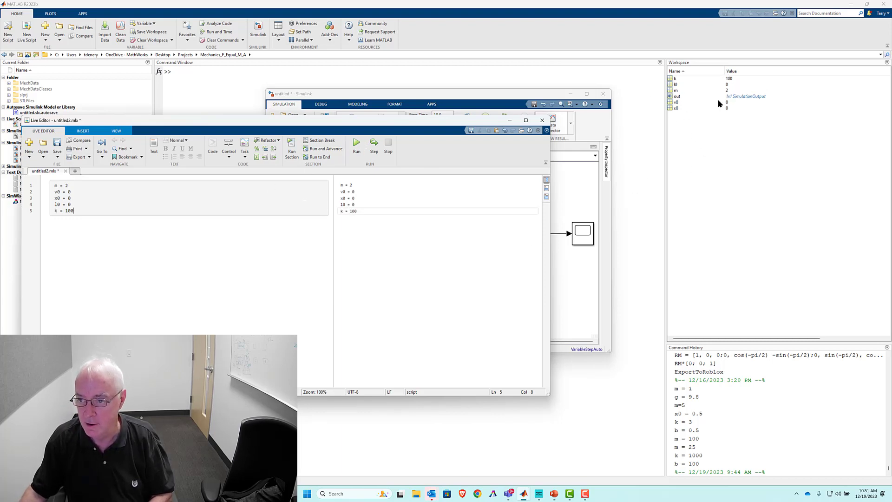
click(563, 308)
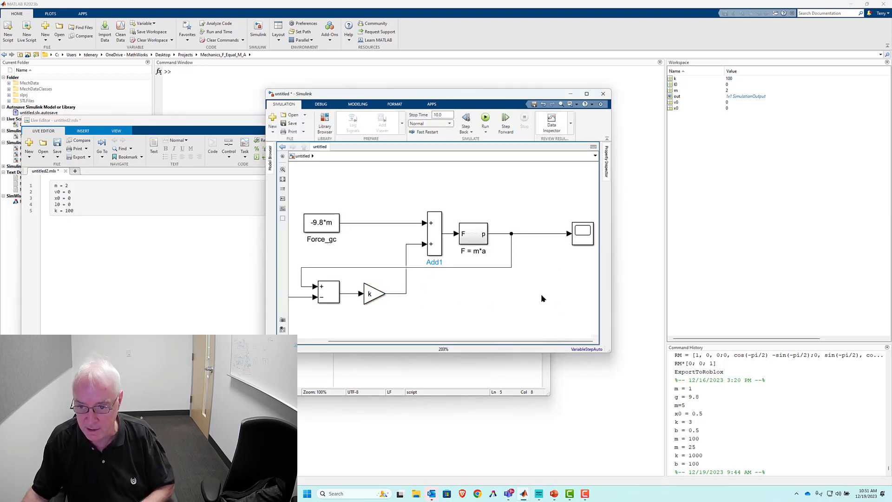
Run the k = 100 spring model and view the Scope curve that stays flat, then plunges near 10 s.
double_click(583, 242)
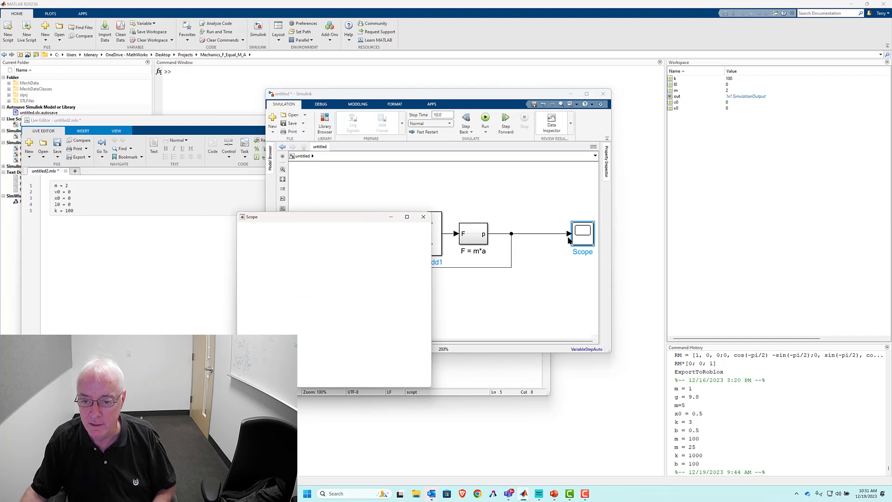
click(422, 217)
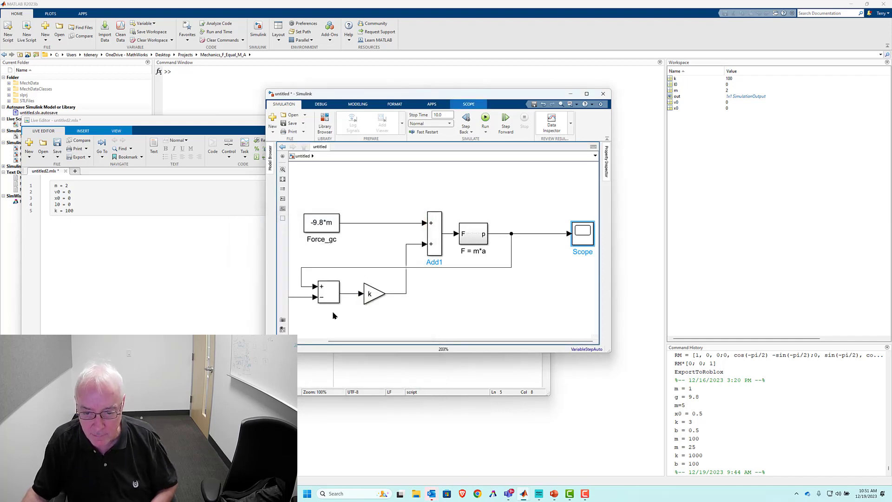
key(space)
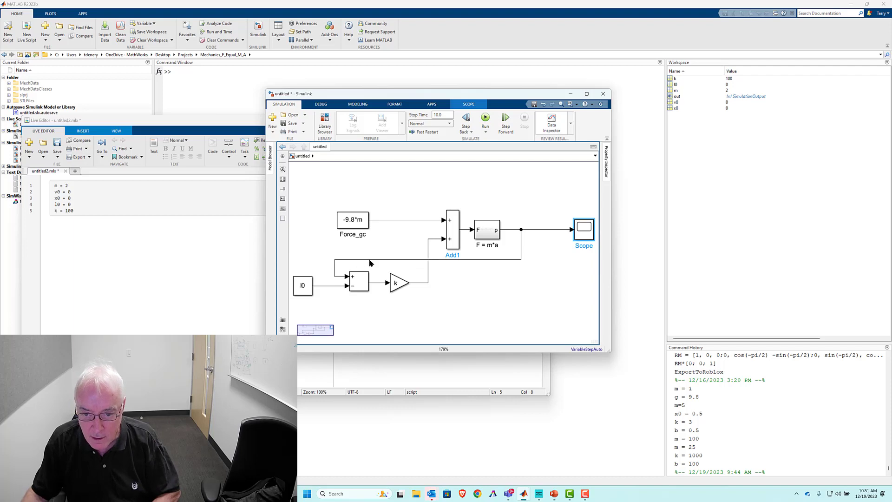
click(370, 260)
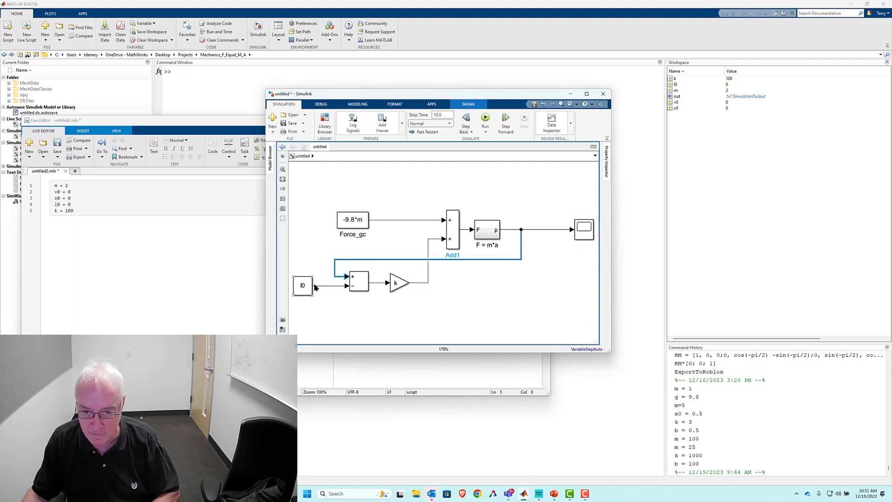
double_click(583, 235)
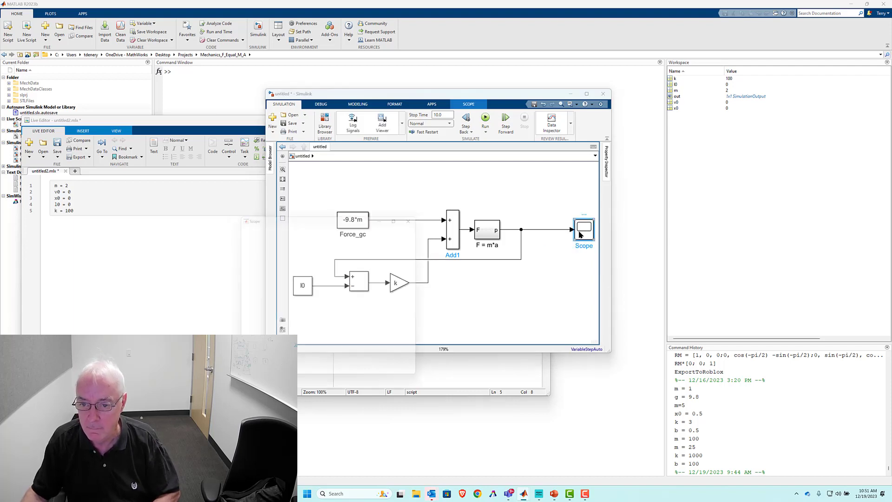
click(263, 236)
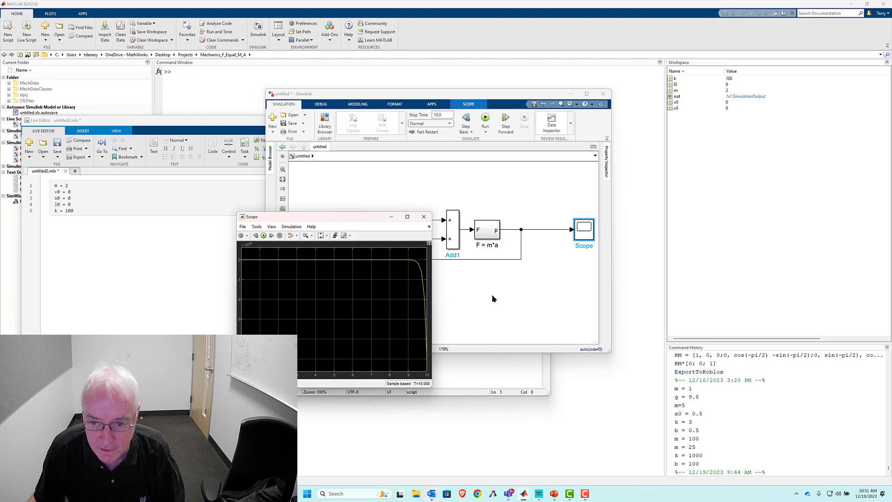
Change the spring Gain value from k to -k, then reopen the Scope plot.
click(423, 217)
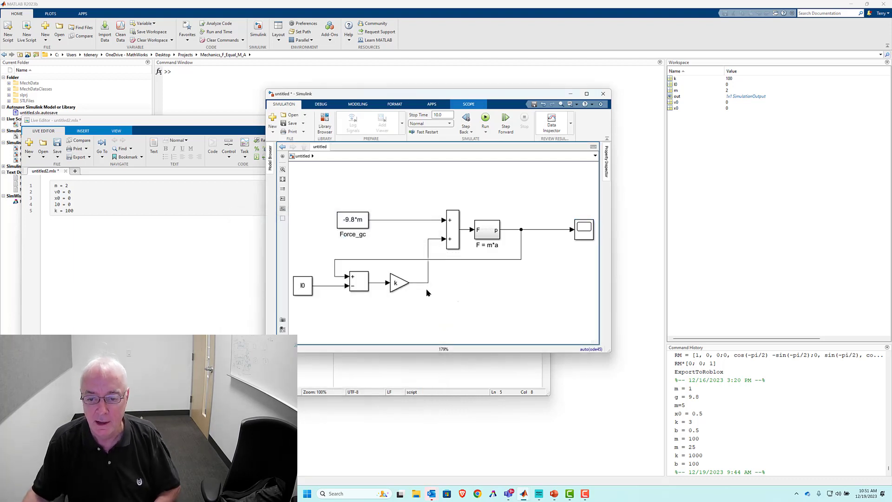
double_click(399, 286)
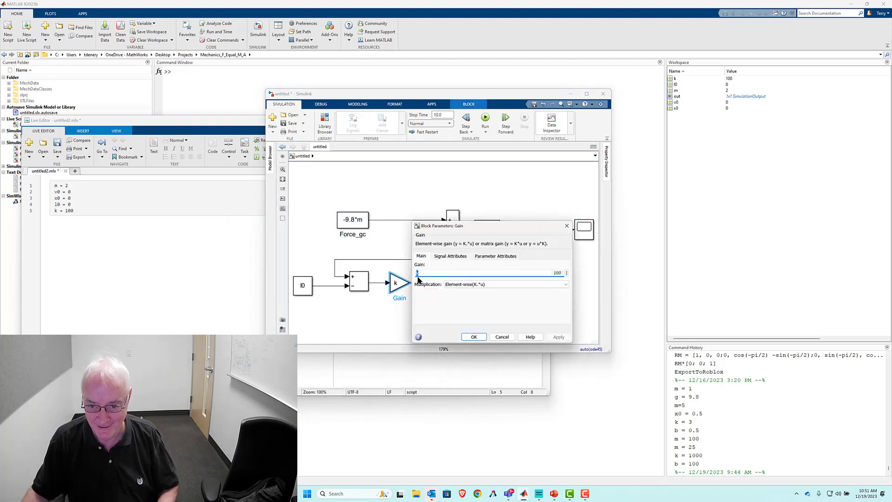
click(416, 274)
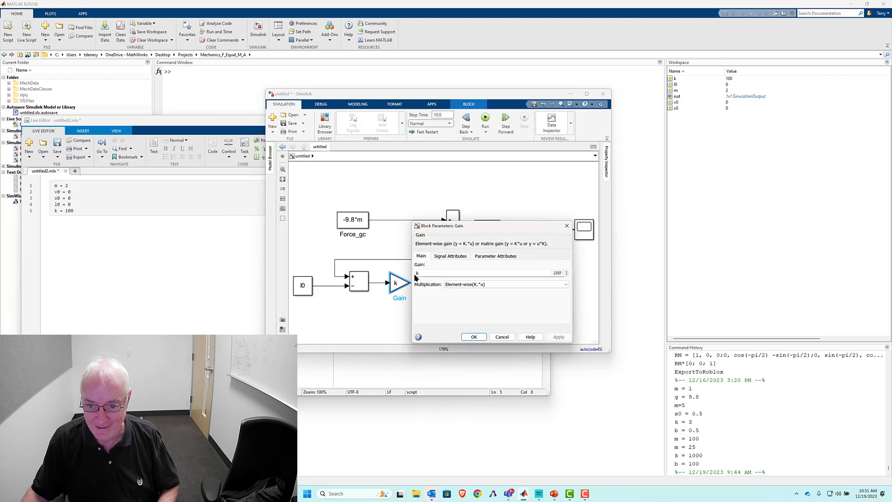
text(-)
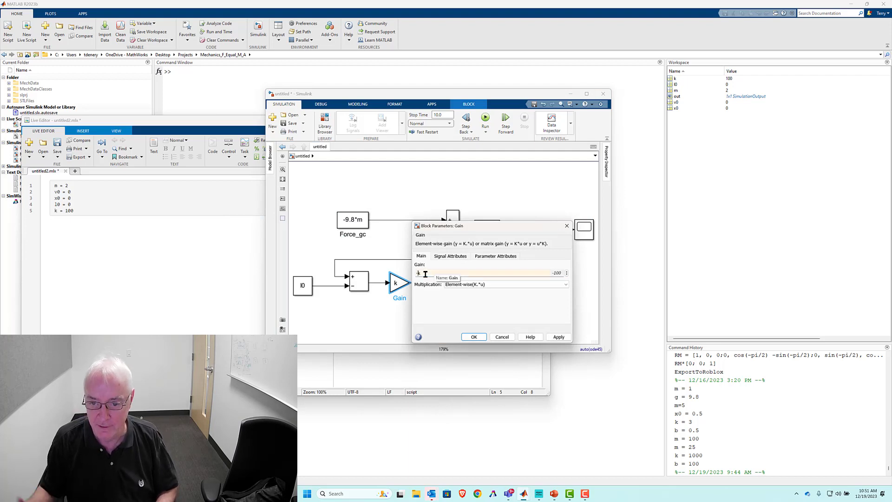
click(481, 339)
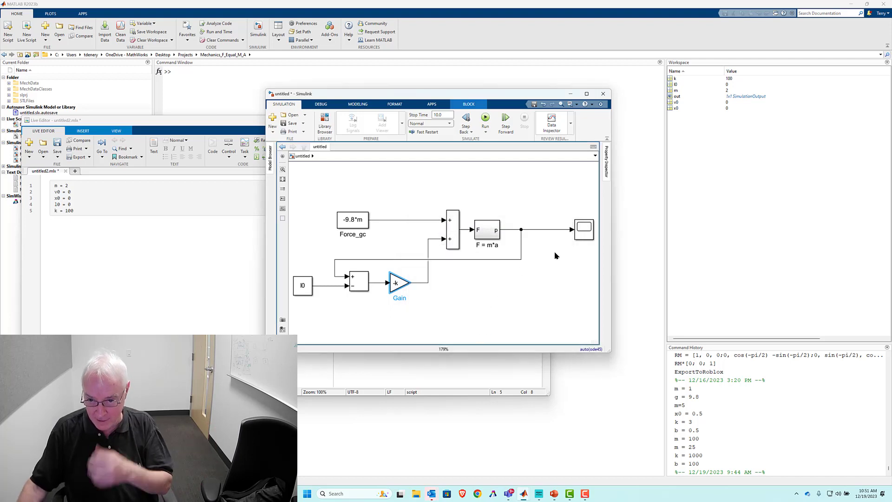
double_click(583, 231)
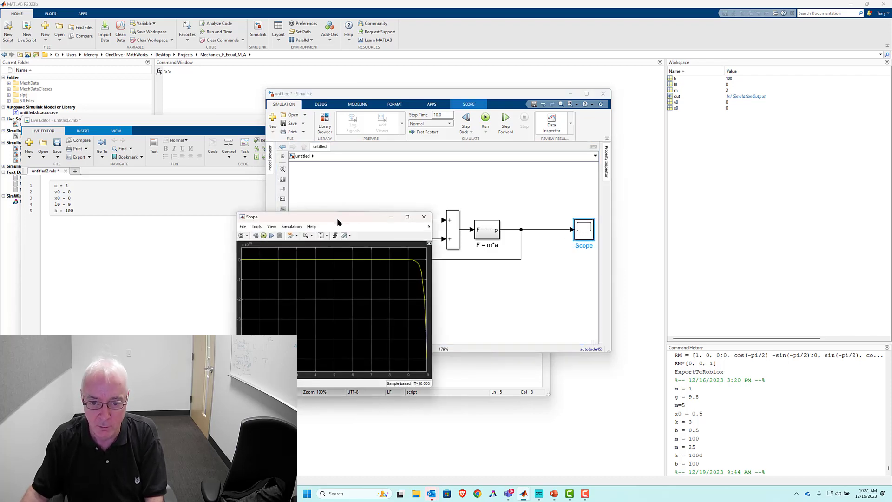
Rerun the simulation so the Scope shows a steady 10-second oscillation.
click(264, 236)
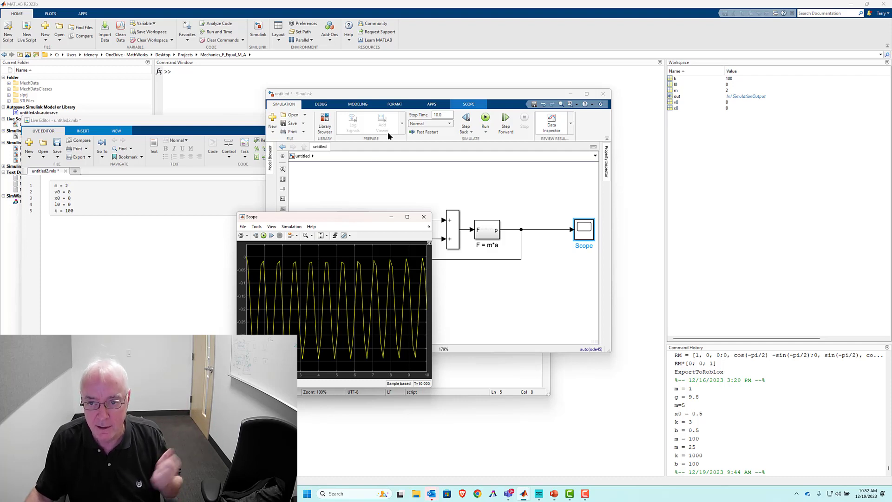
Keep the Variable-step auto solver with max step size 0.01, then rerun for a smooth sine wave.
click(353, 104)
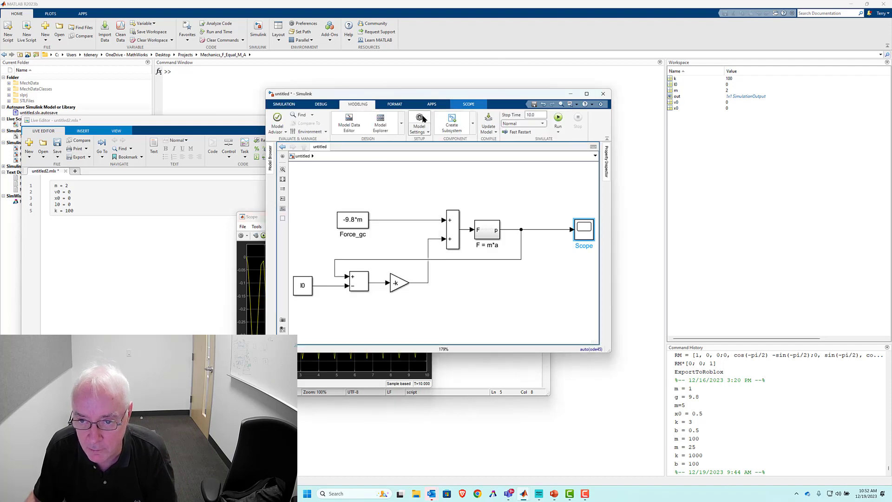
click(419, 119)
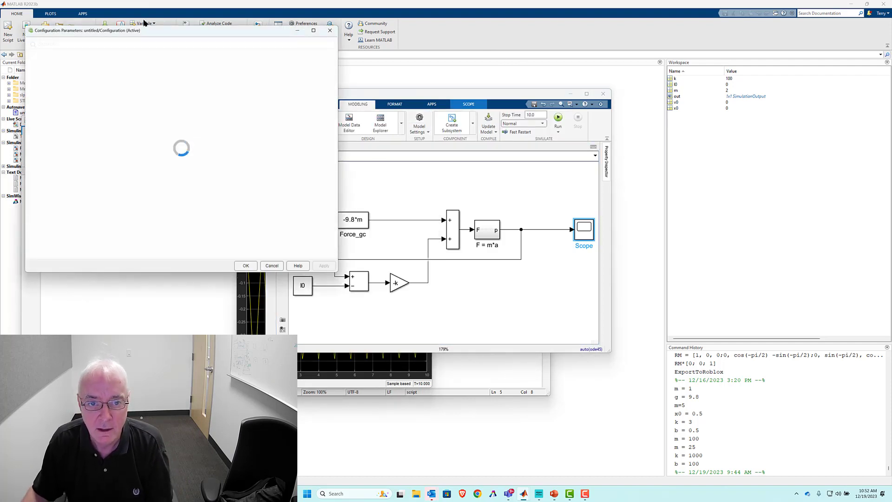
drag(154, 33, 420, 93)
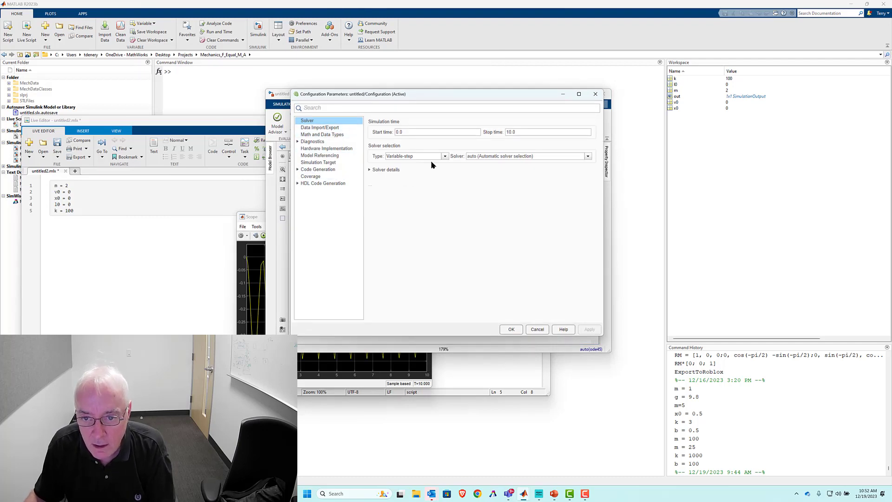
click(371, 169)
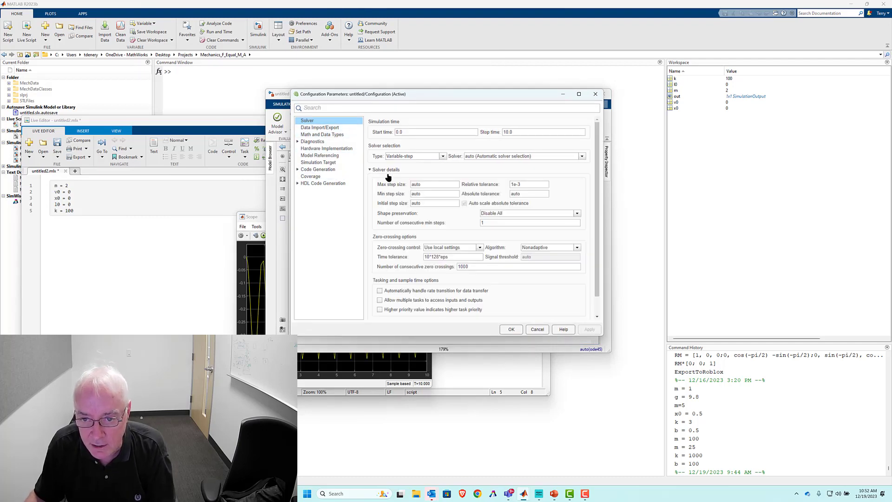
double_click(426, 183)
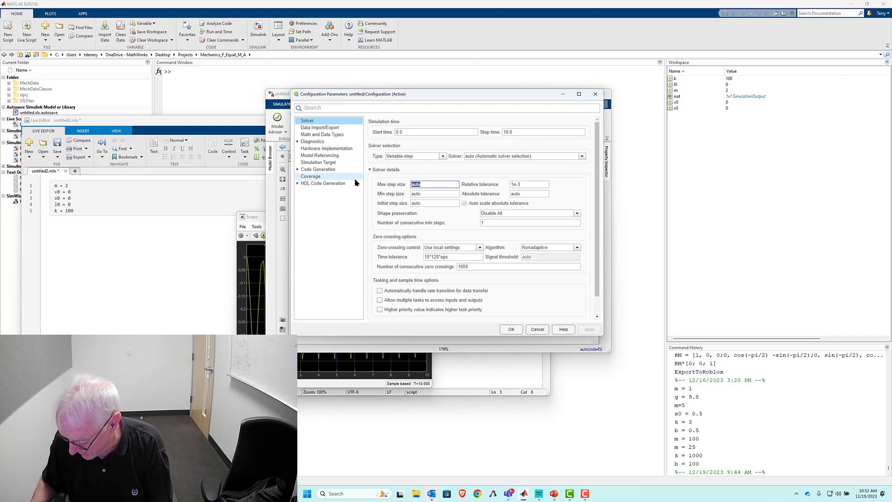
text(0.01)
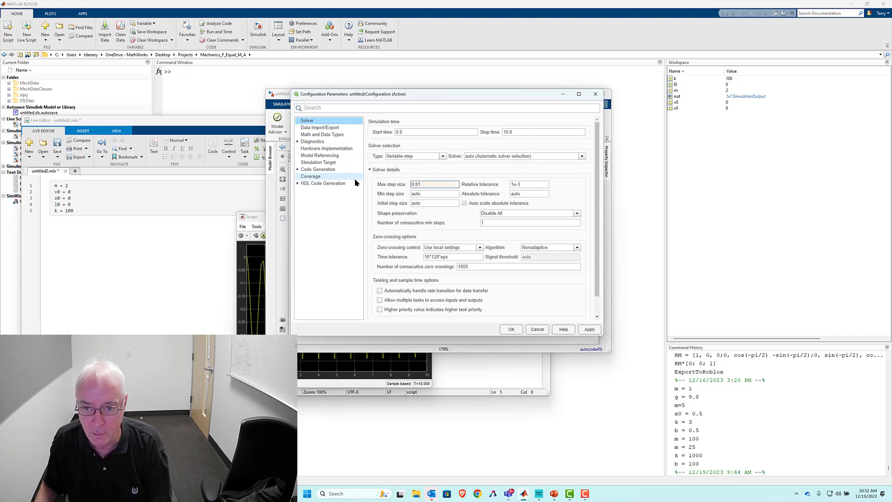
key(ctrl+a)
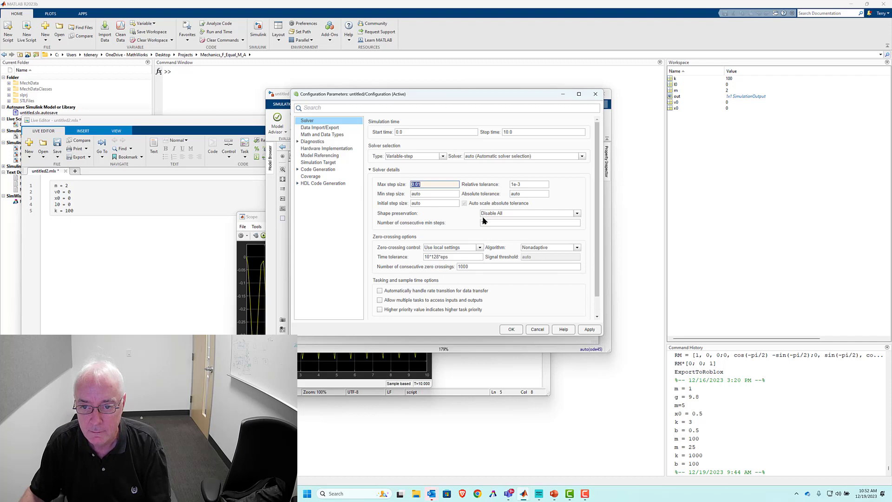
click(444, 157)
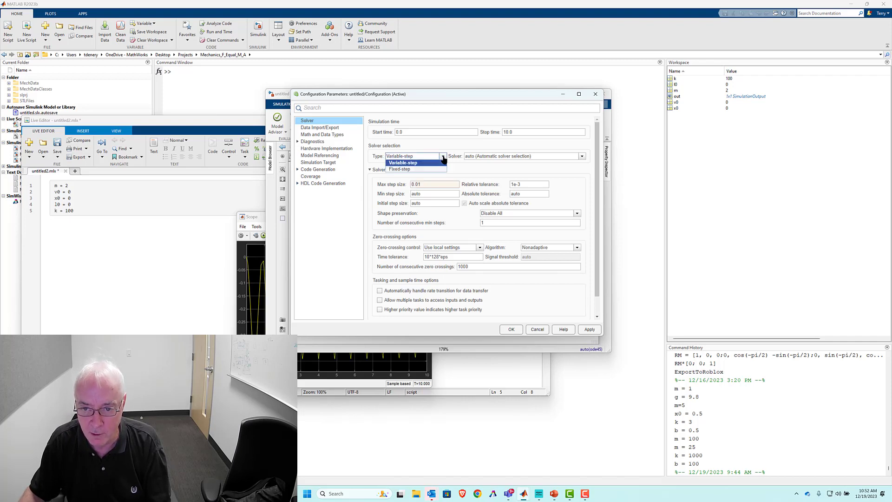
click(418, 163)
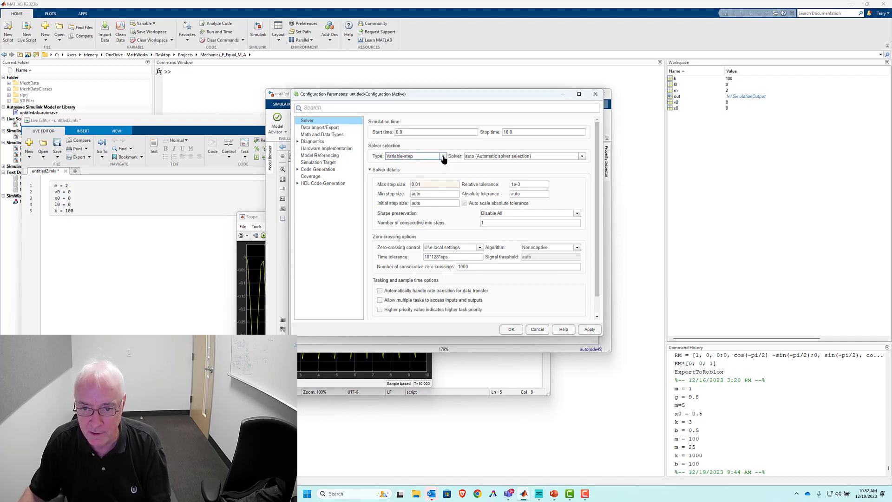
click(582, 157)
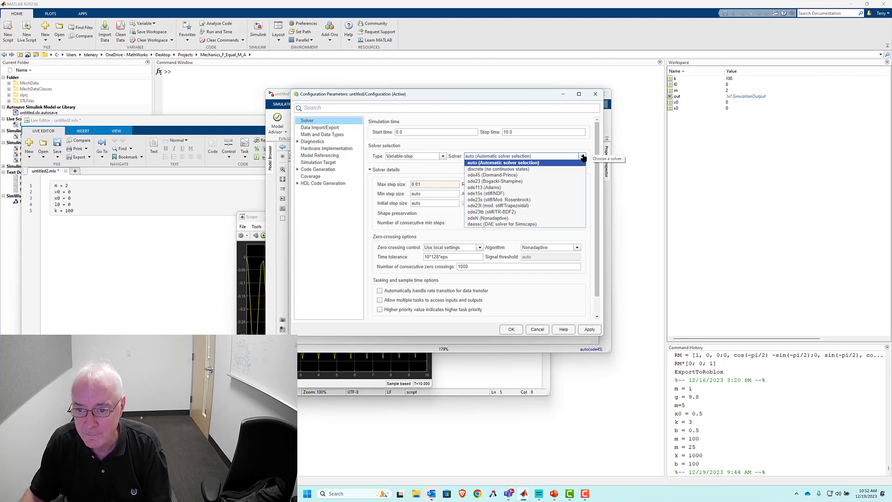
click(516, 330)
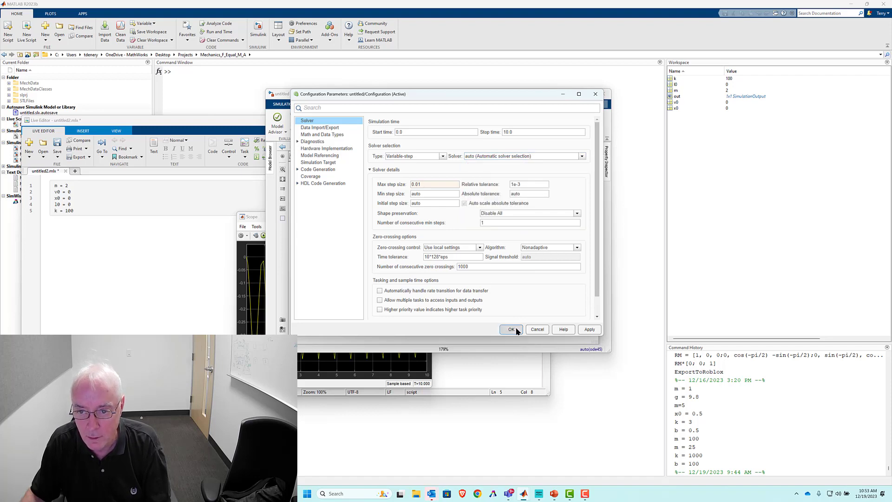
click(517, 331)
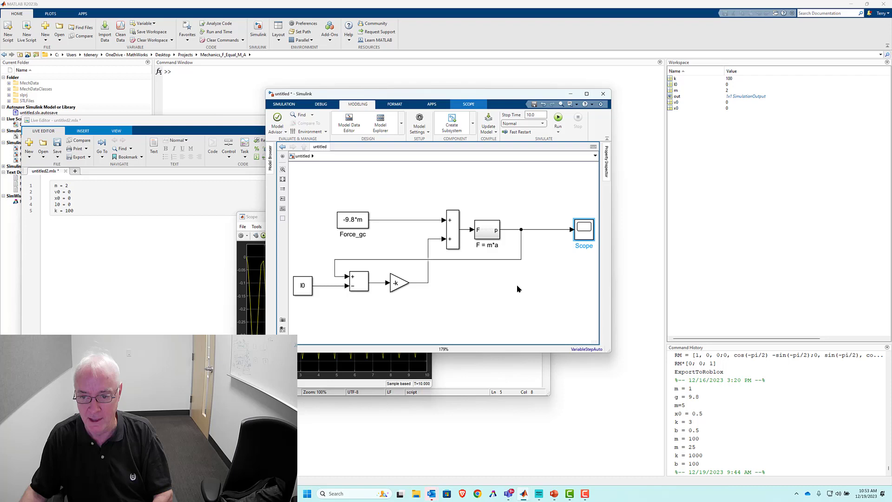
double_click(586, 233)
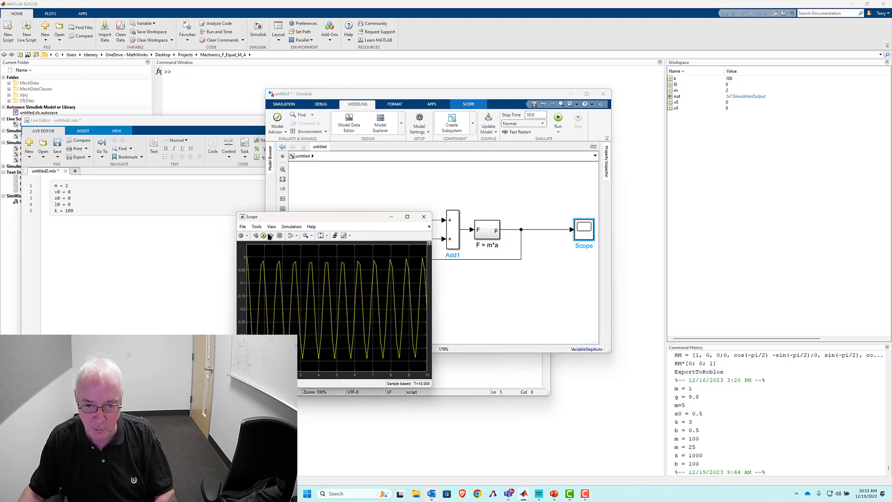
click(264, 236)
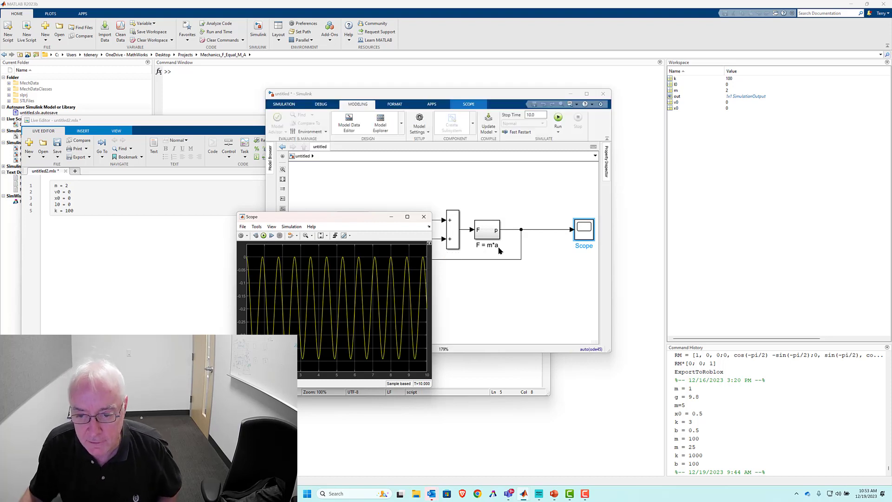
Bring the model forward and close the Scope window, leaving the mass-spring diagram visible.
click(505, 292)
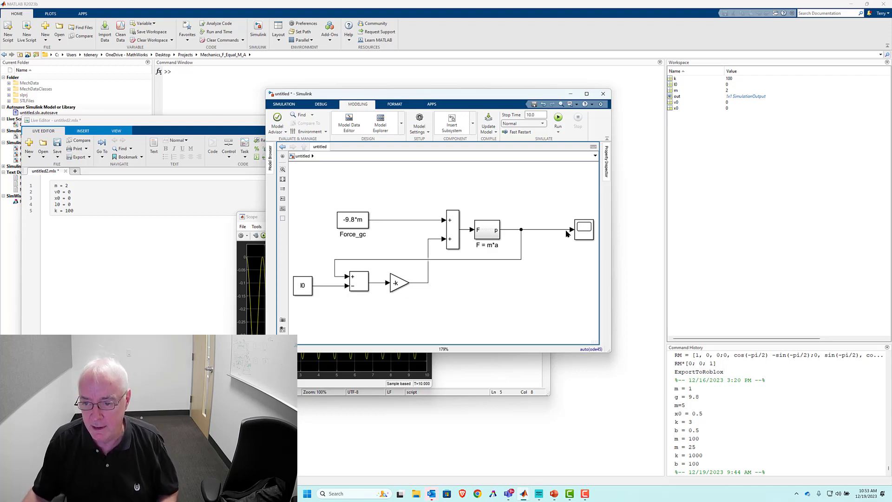
double_click(586, 228)
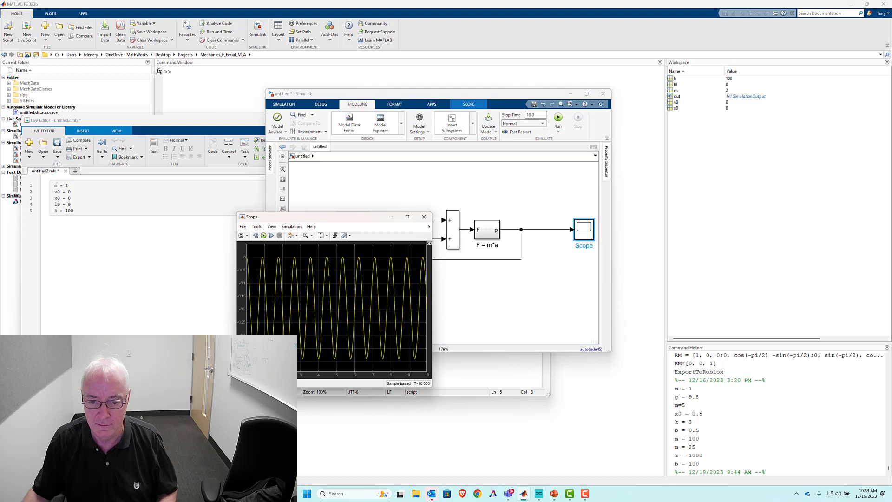
click(424, 217)
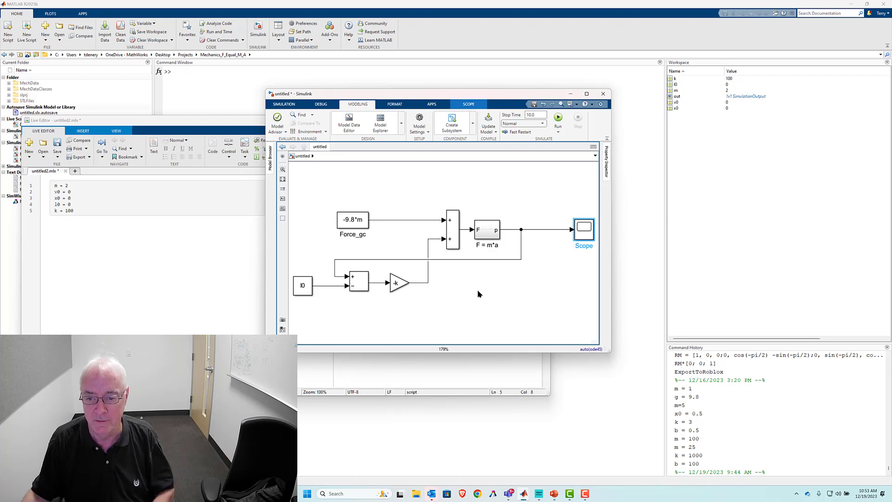
Inside F = m*a, delete the p output line and insert a Mux block.
double_click(489, 234)
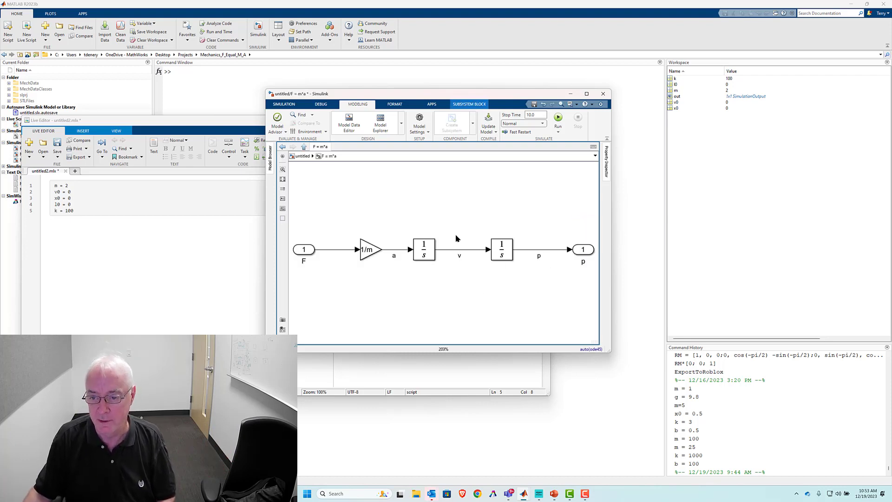
click(584, 261)
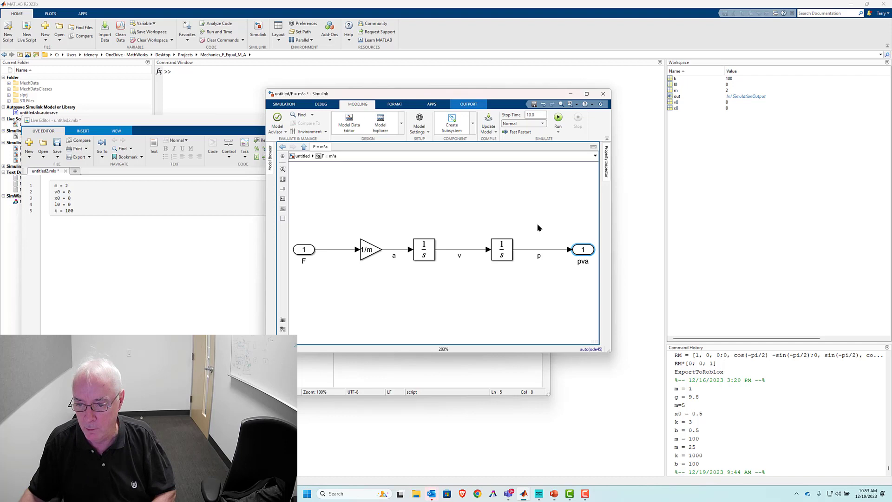
drag(550, 226, 589, 251)
key(Delete)
click(533, 291)
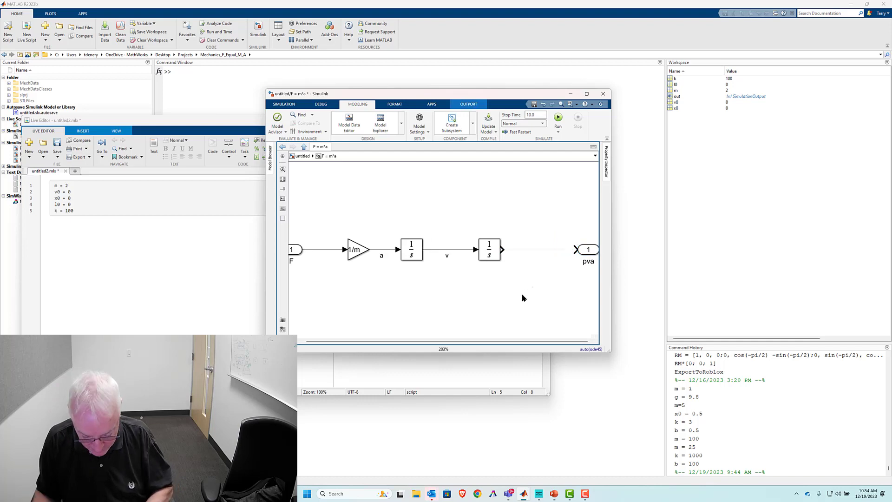
double_click(523, 298)
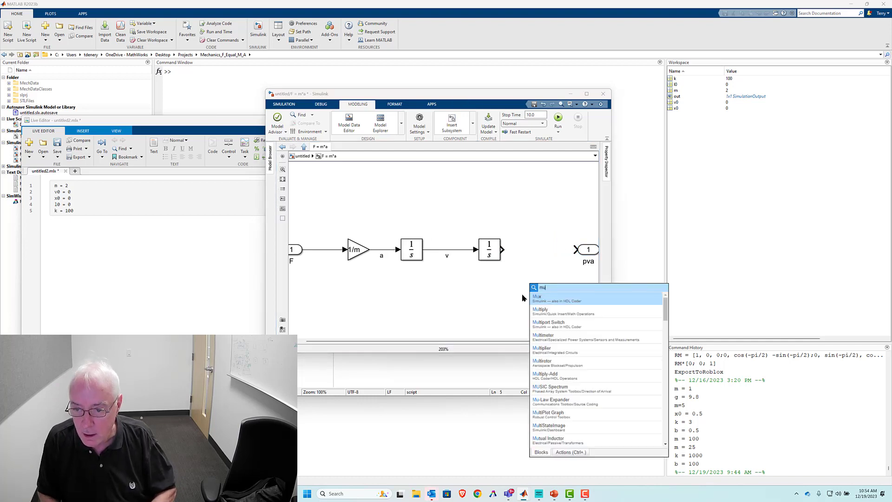
text(mux)
key(Return)
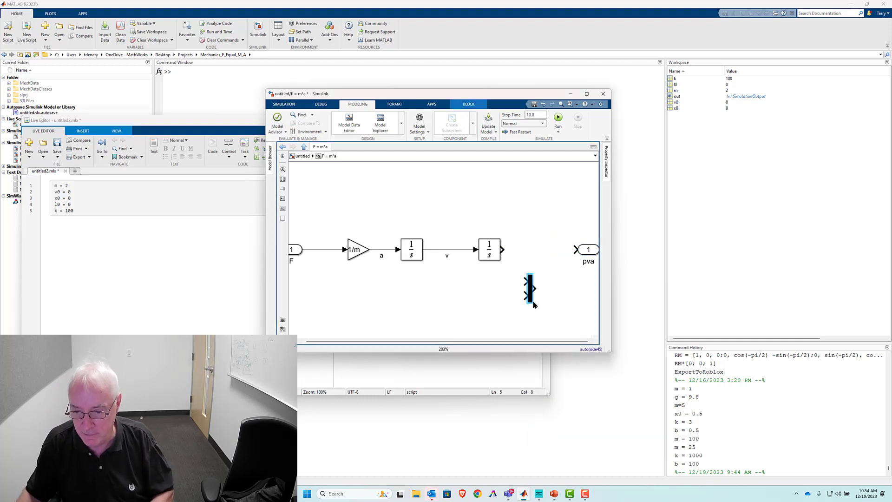
drag(533, 303, 532, 337)
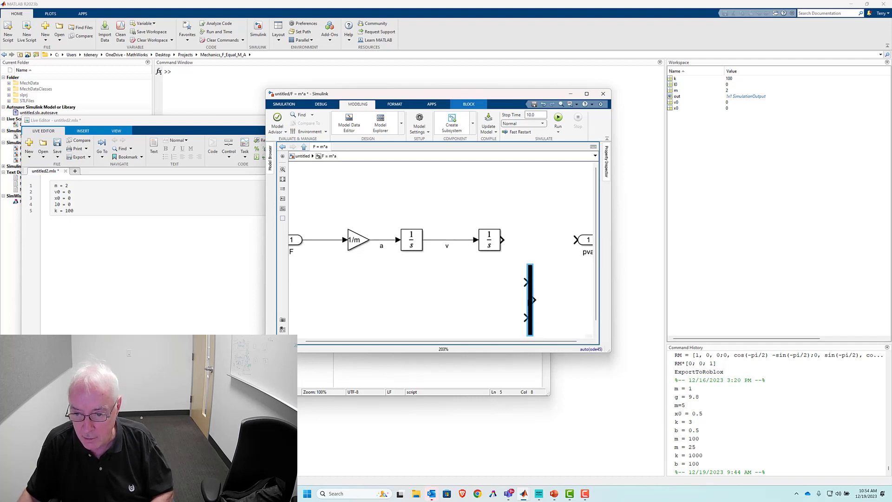
Give the Mux three inputs wired from p, v and a, feeding the pva output.
click(526, 299)
drag(530, 300, 538, 260)
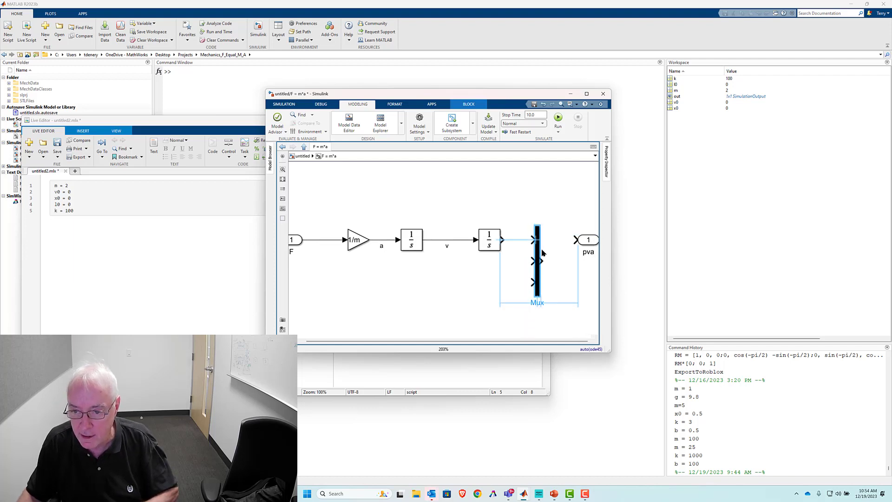
click(516, 241)
drag(589, 242, 589, 263)
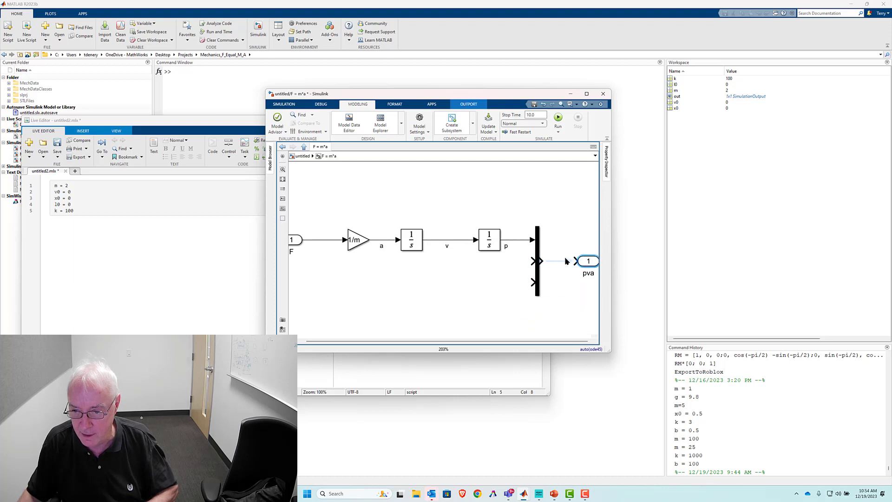
click(541, 272)
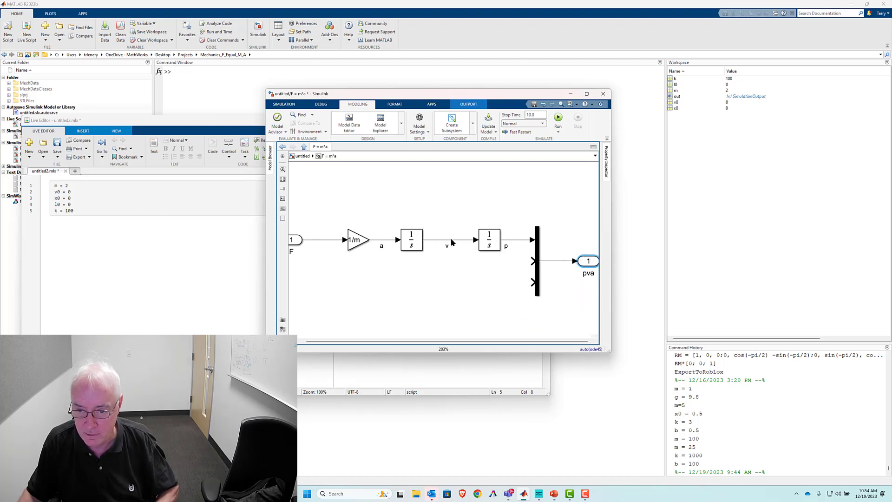
mouse_move(456, 240)
mouse_down()
mouse_move(494, 273)
mouse_move(534, 261)
mouse_up()
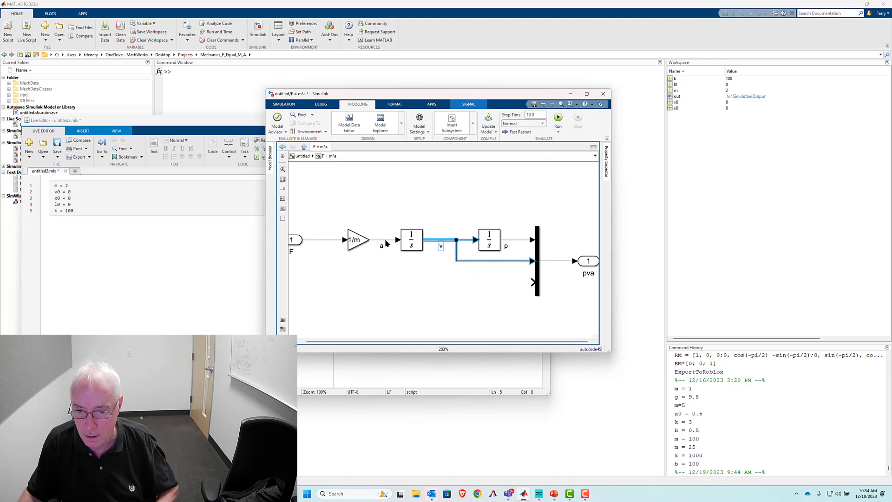
mouse_move(386, 242)
mouse_down()
mouse_move(408, 269)
mouse_move(532, 282)
mouse_up()
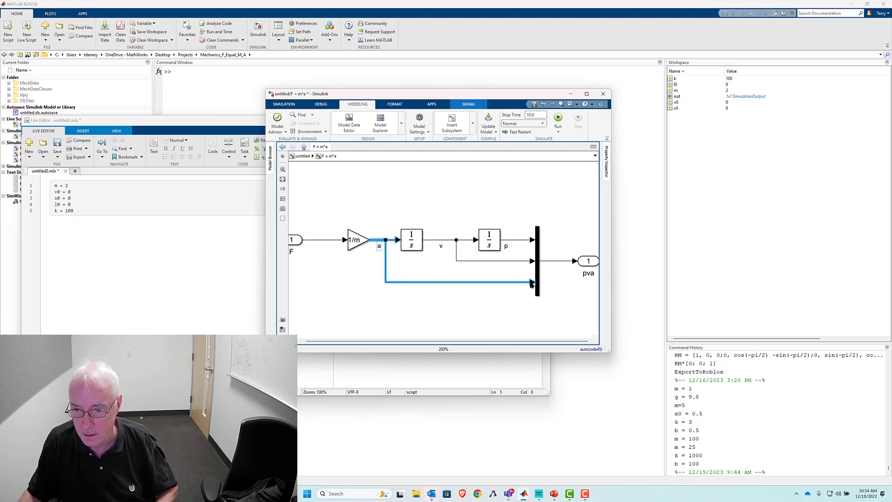
click(303, 157)
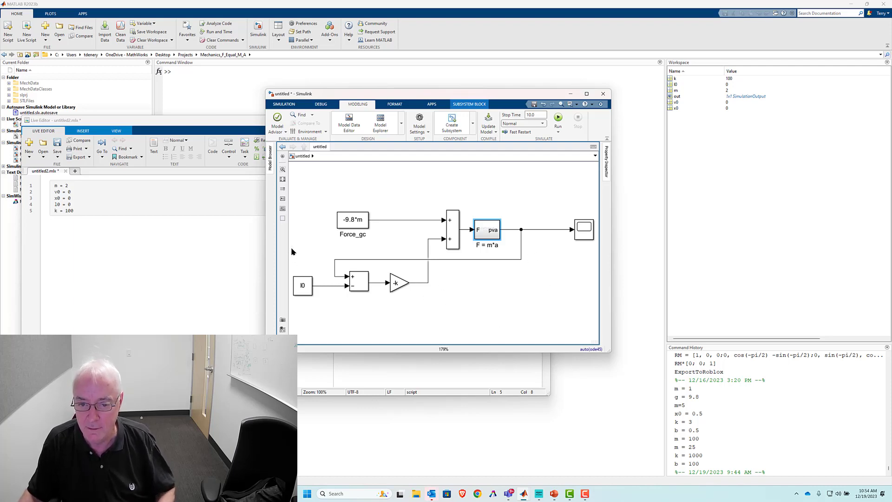
Group the l0 constant, sum and -k gain into a subsystem named SpringDamper.
drag(289, 250, 423, 311)
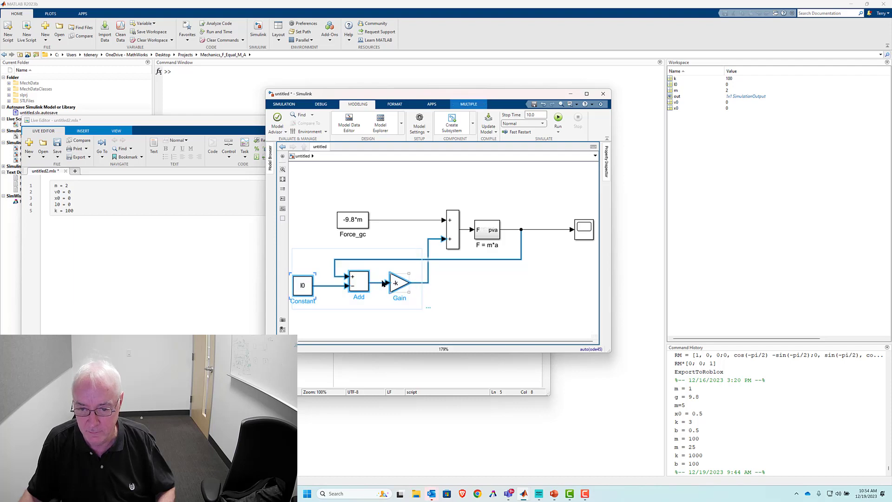
right_click(361, 280)
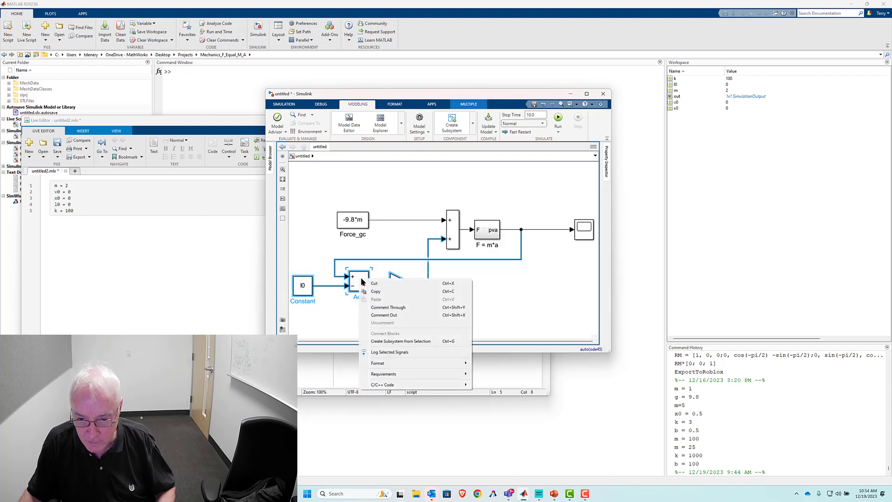
click(399, 342)
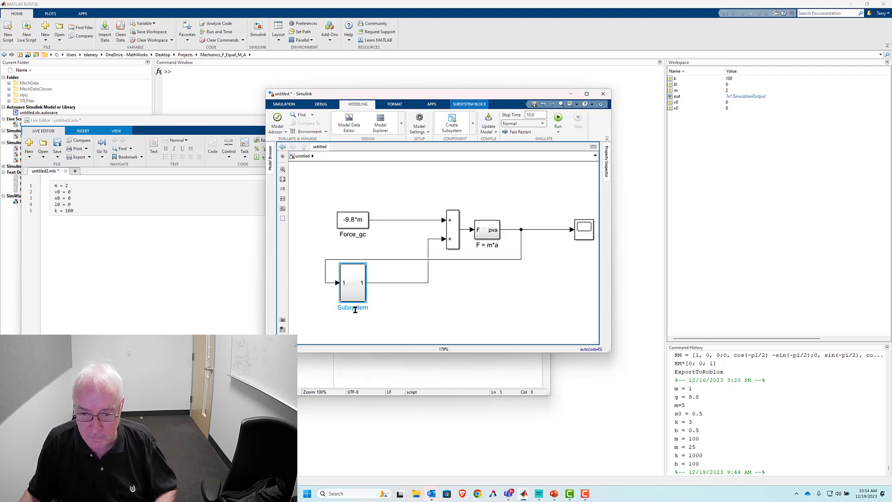
double_click(355, 308)
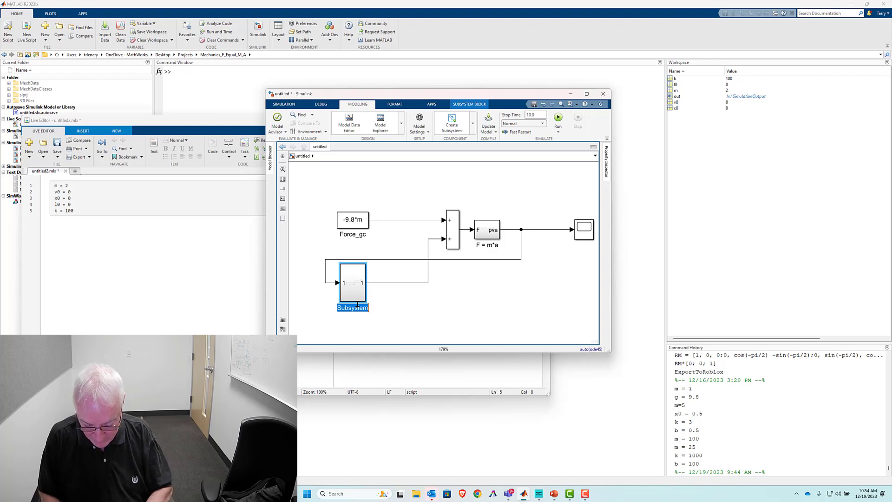
text(Spring)
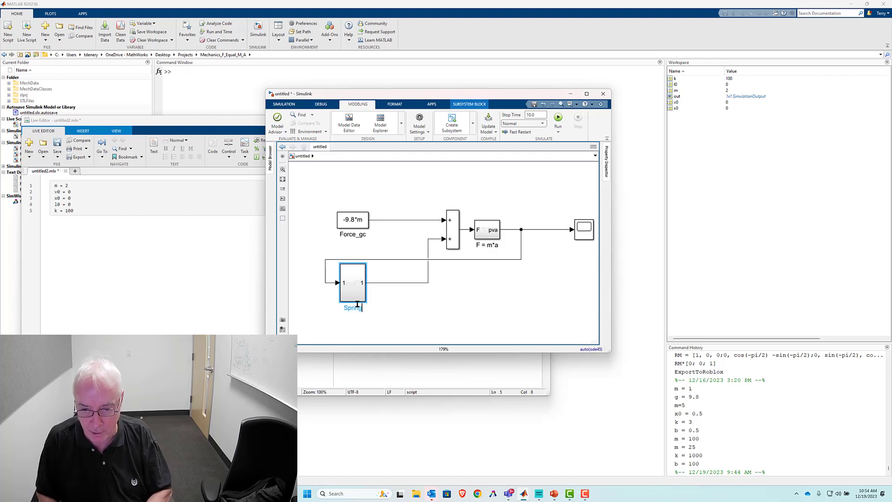
text(Damper)
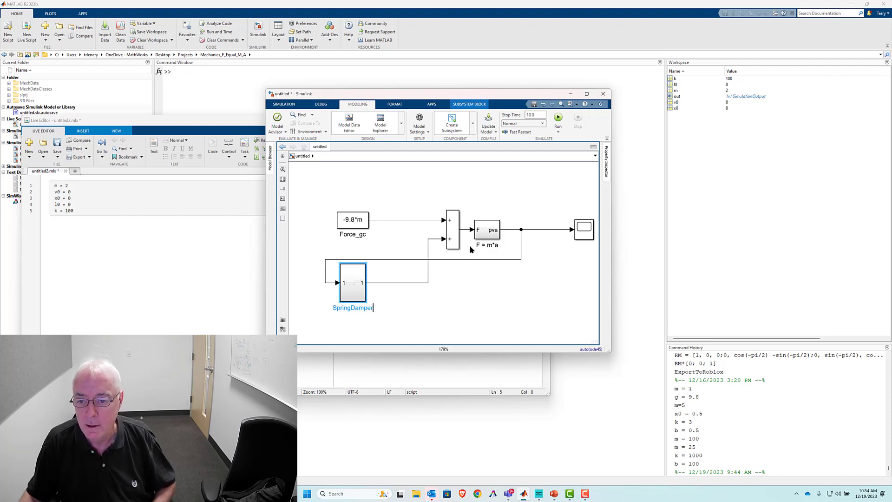
Route the feedback line down beneath the SpringDamper block.
click(474, 261)
drag(474, 261, 477, 319)
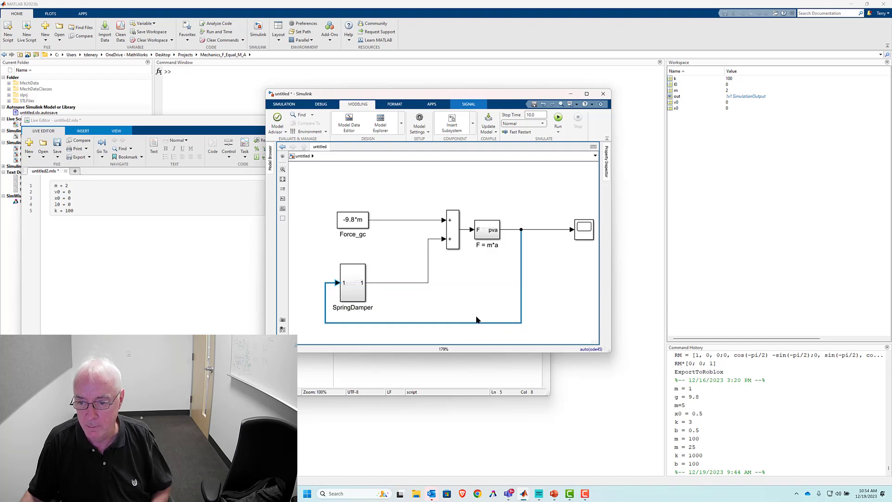
click(557, 226)
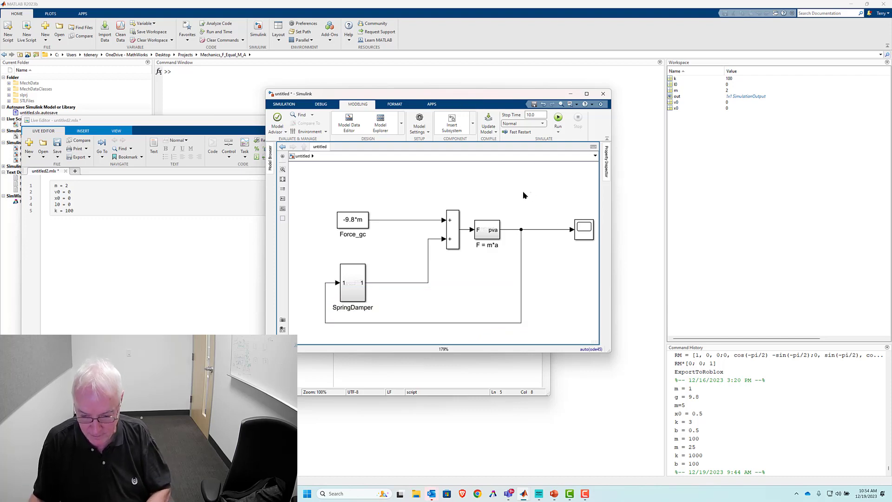
Inside SpringDamper, move the input port to the left and rename it pva.
double_click(352, 298)
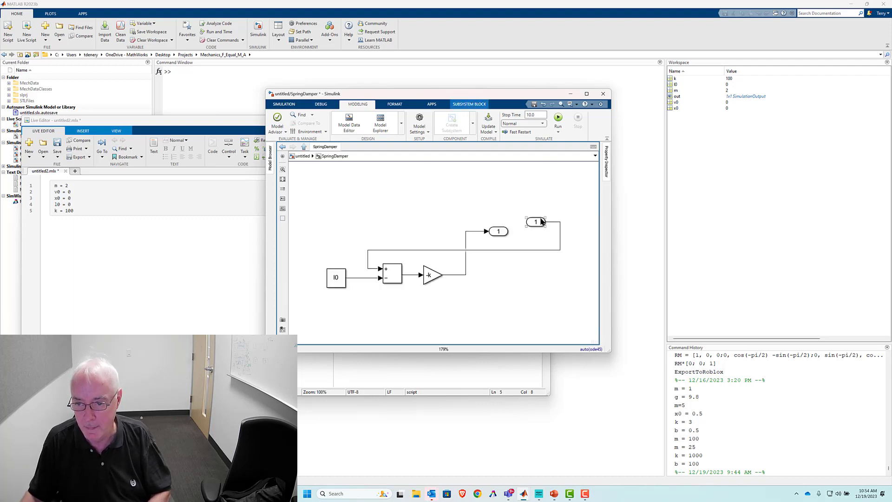
drag(541, 222, 314, 231)
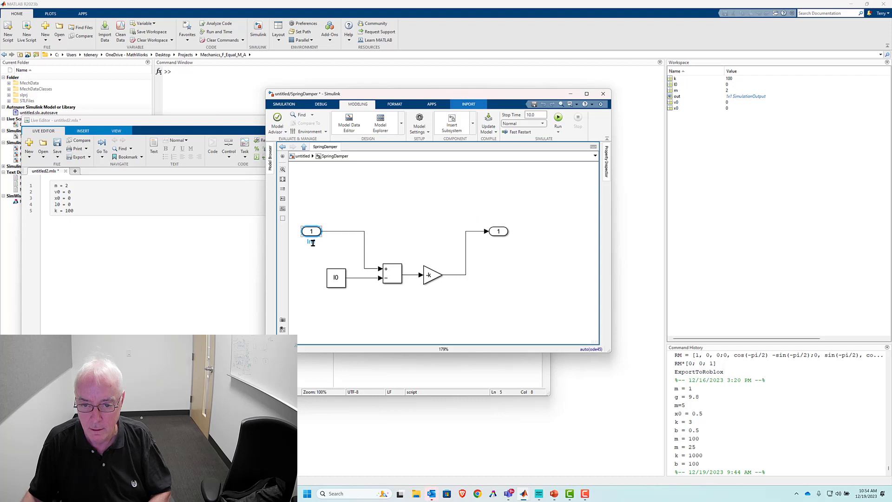
double_click(312, 242)
text(p)
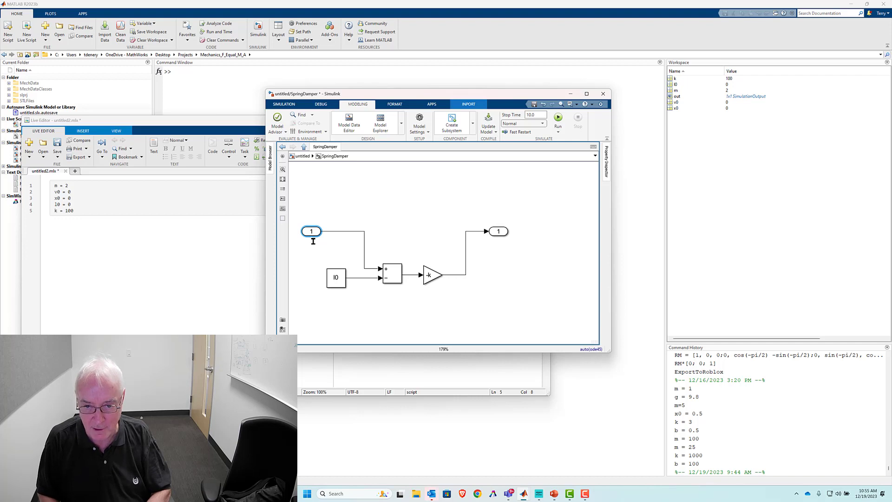
text(va)
click(385, 189)
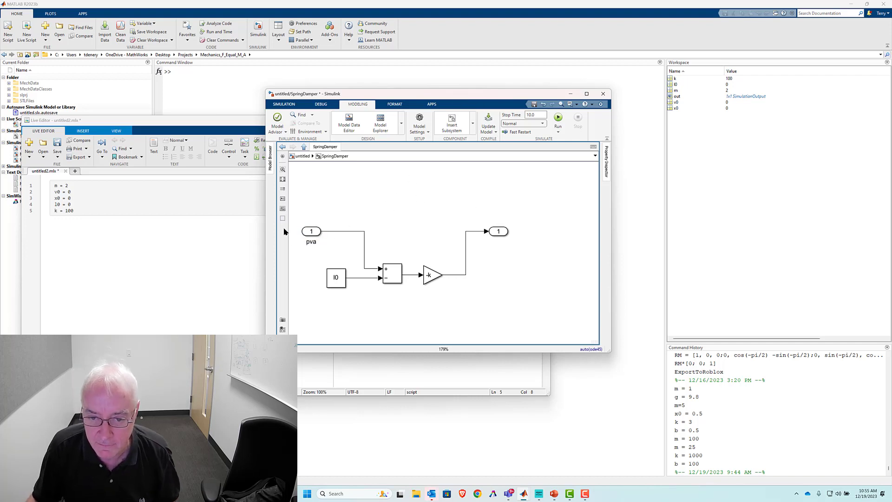
Delete the pva-to-sum wire and place a taller Demux beside the pva input.
click(340, 228)
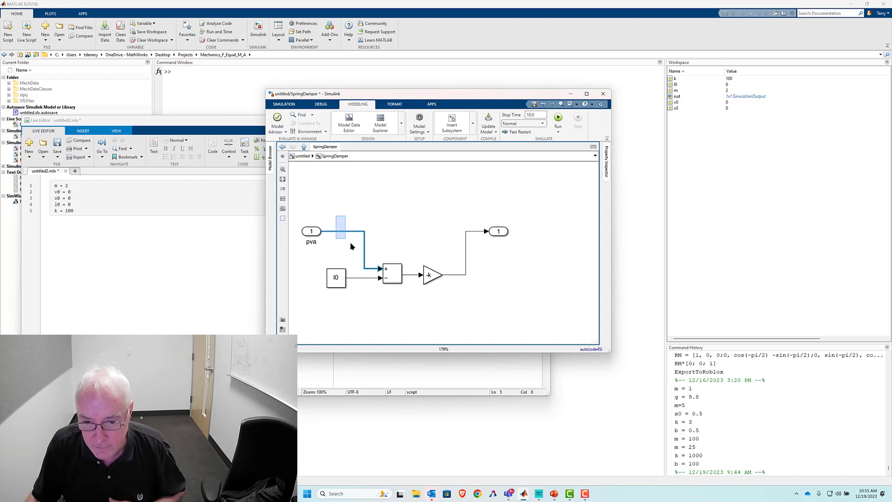
key(Delete)
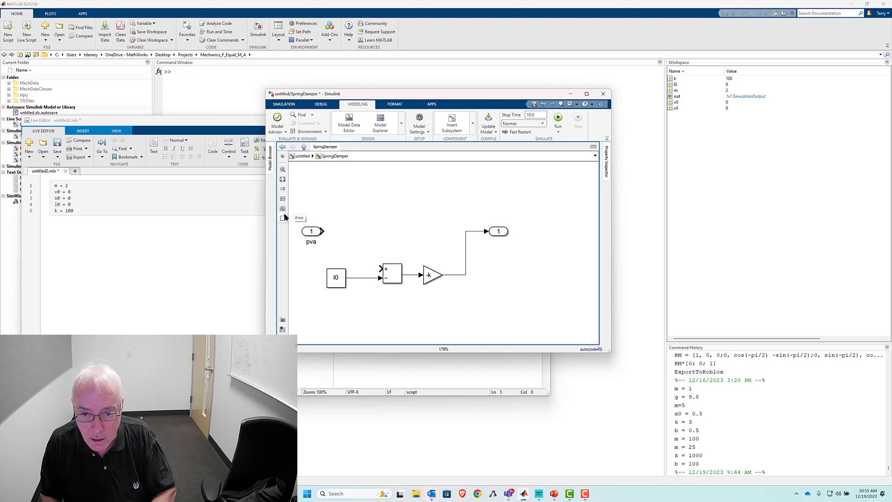
double_click(364, 227)
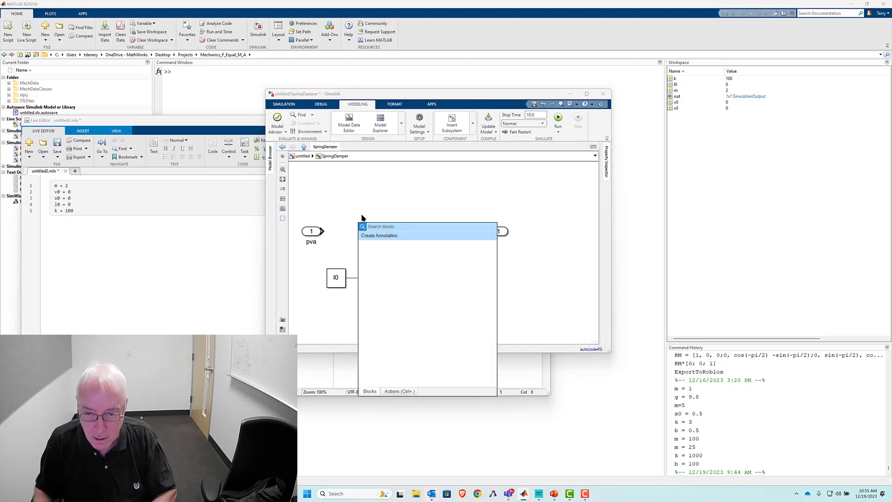
text(demux)
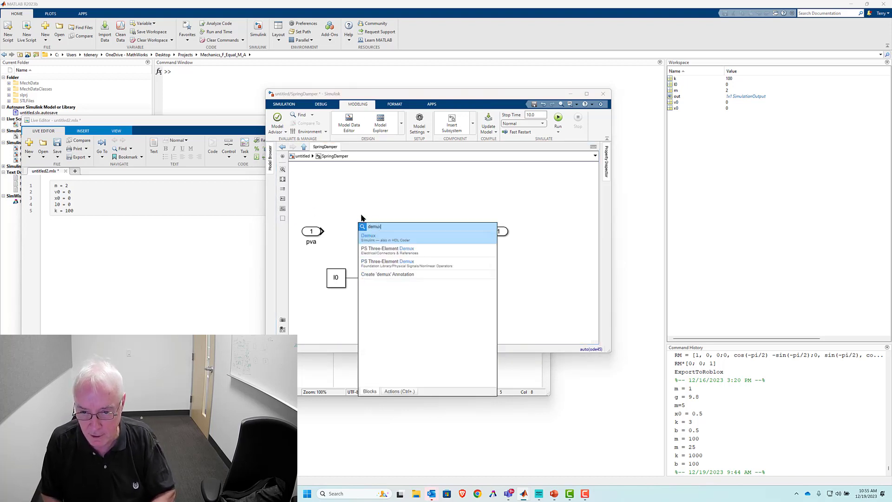
key(Return)
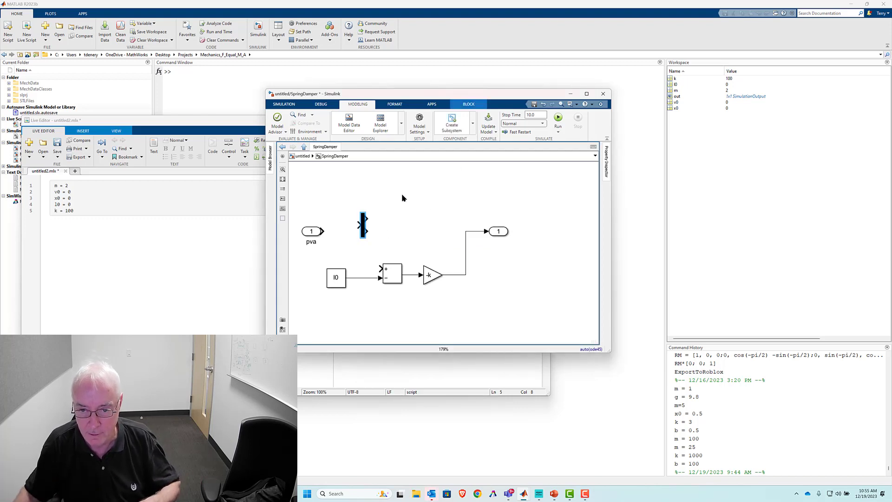
mouse_move(402, 198)
mouse_down()
mouse_move(357, 240)
mouse_move(402, 199)
mouse_up()
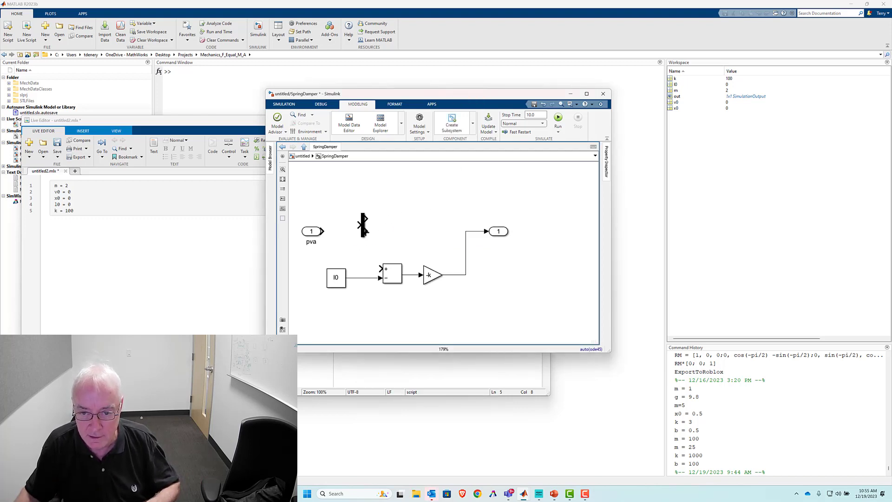
click(365, 231)
drag(367, 237, 365, 268)
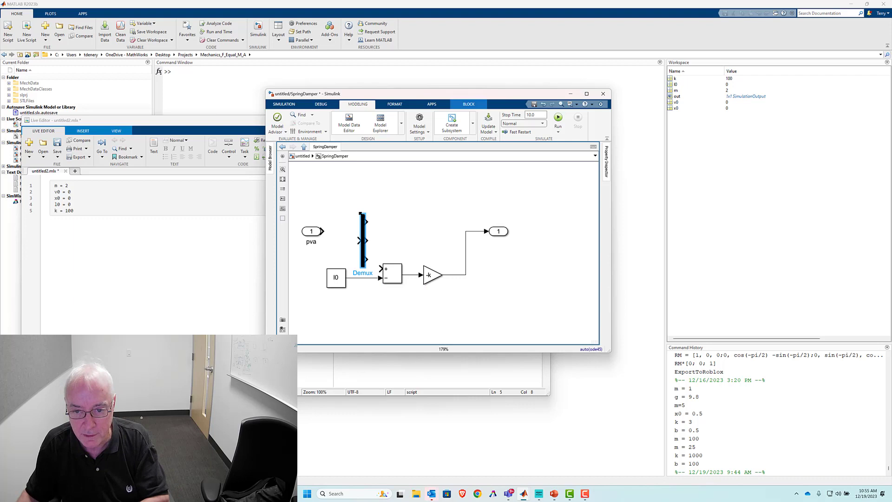
drag(363, 215, 351, 188)
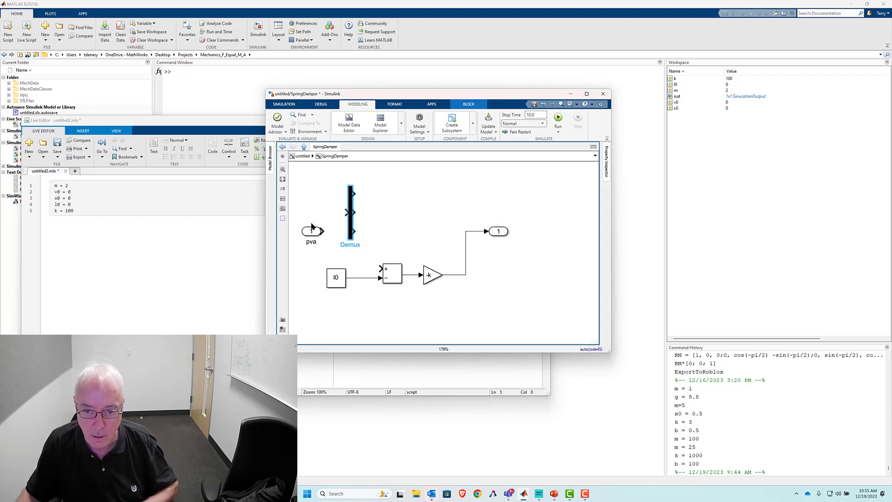
Connect pva into the Demux and the Demux's first output into the sum.
click(312, 231)
drag(313, 231, 309, 213)
click(329, 213)
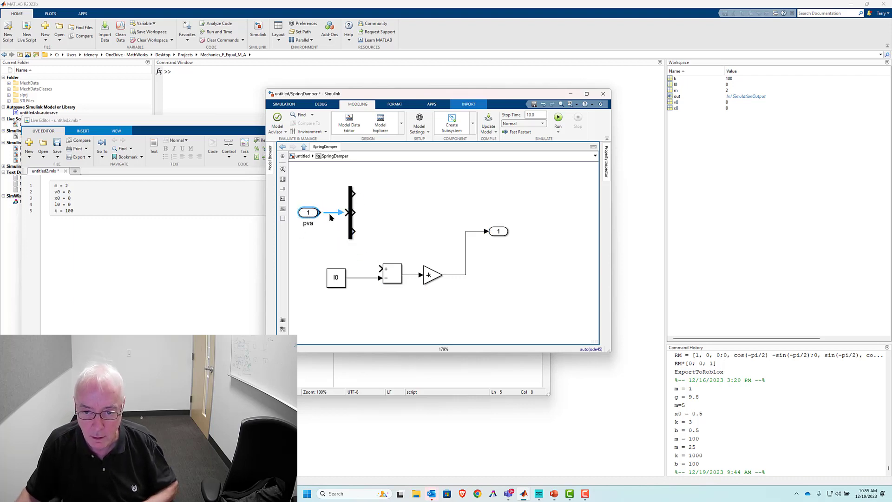
drag(361, 194, 391, 274)
Rename the output port Force and widen the SpringDamper block at top level.
drag(504, 236, 519, 279)
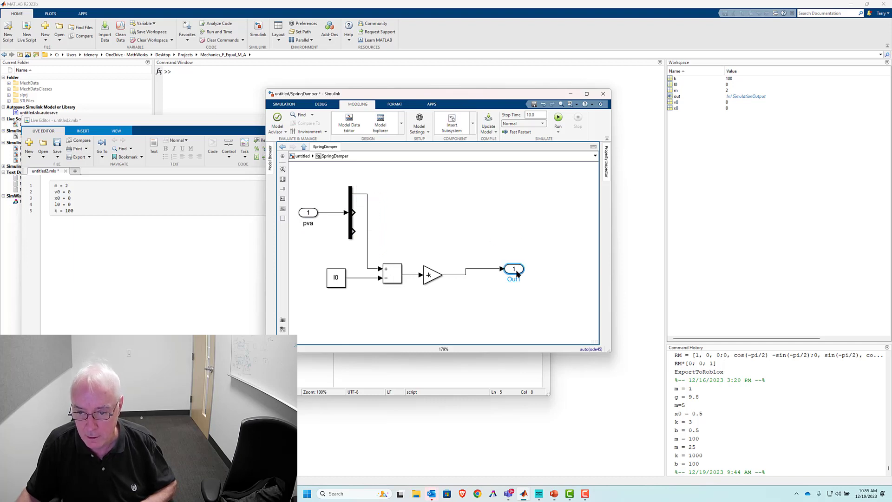
double_click(515, 286)
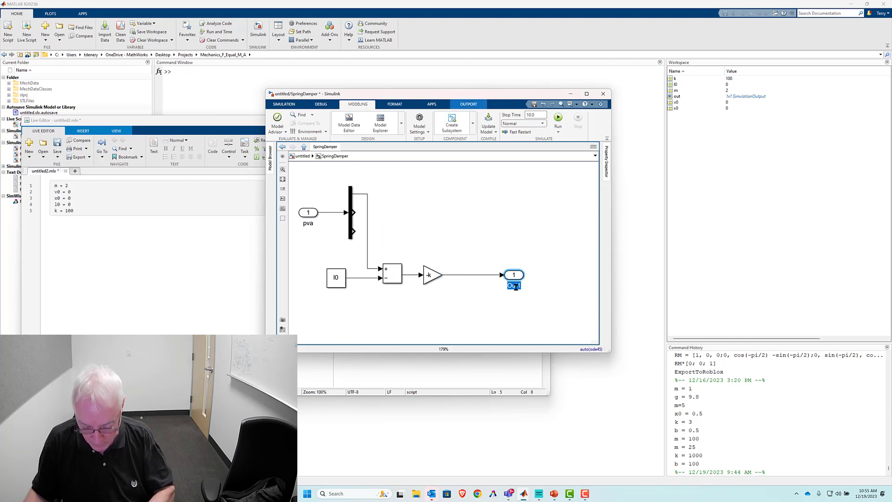
text(Force)
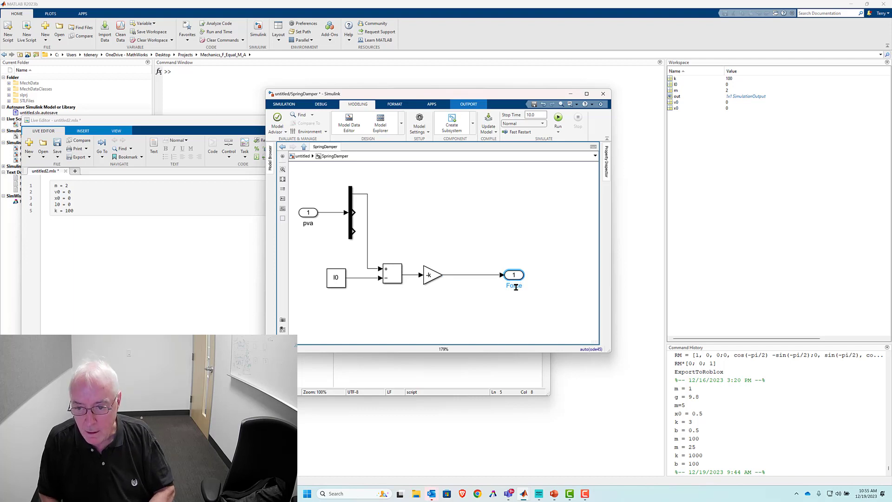
click(378, 187)
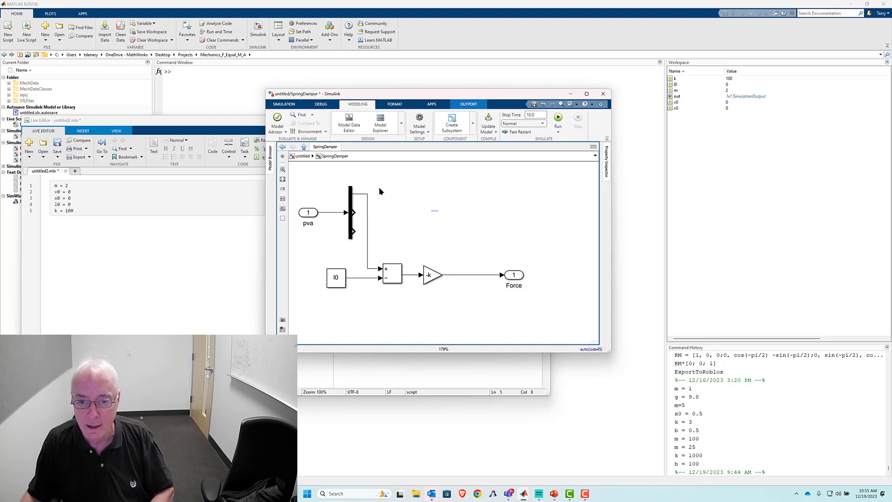
click(303, 156)
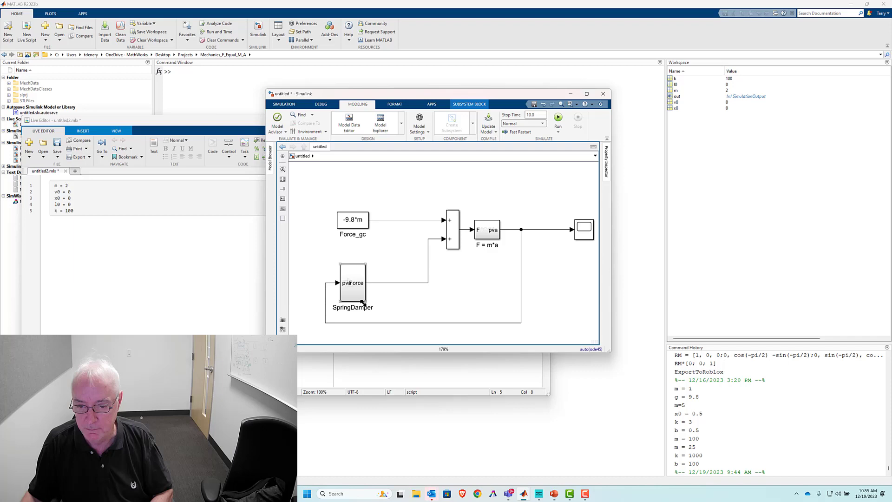
drag(363, 303, 387, 303)
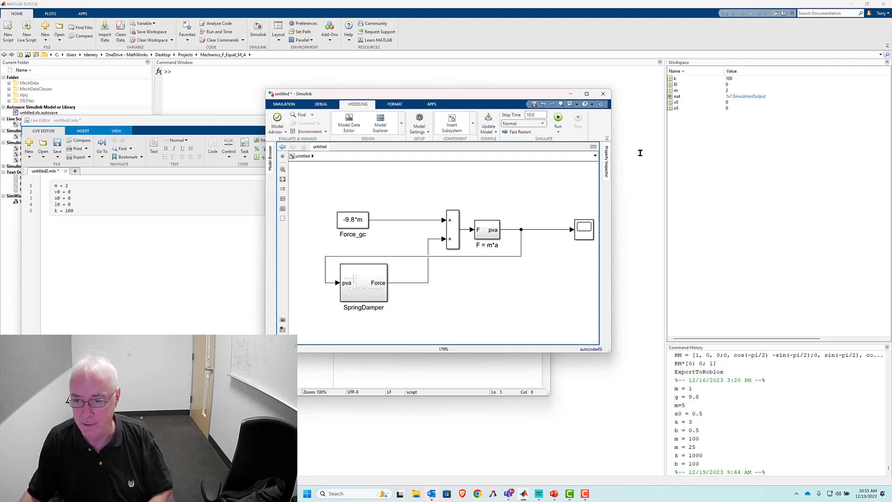
Rerun the model so the Scope plots position, velocity and acceleration traces.
double_click(583, 228)
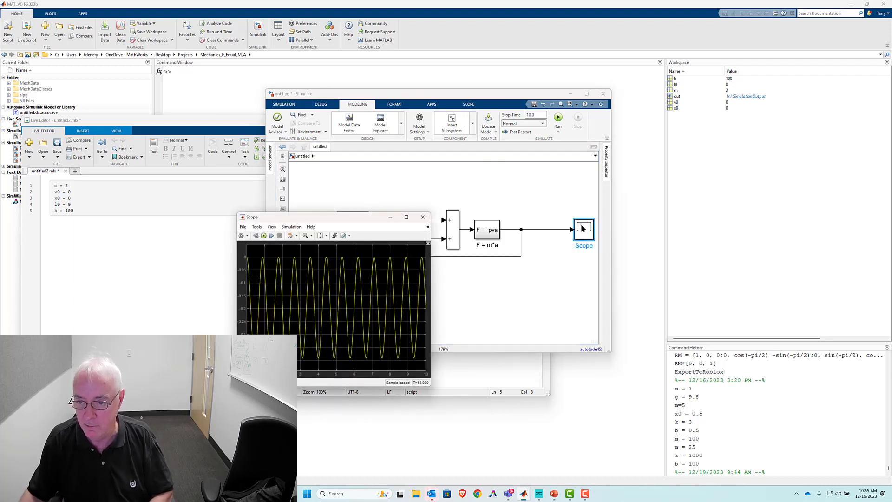
click(263, 236)
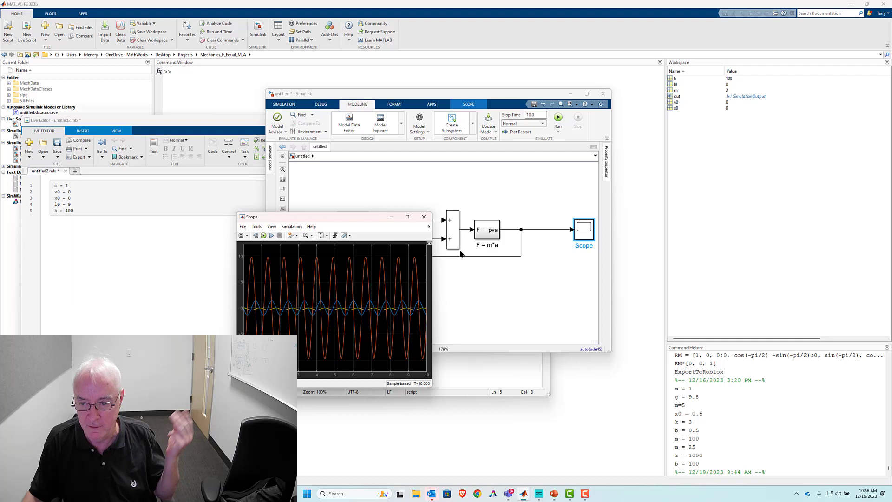
click(517, 293)
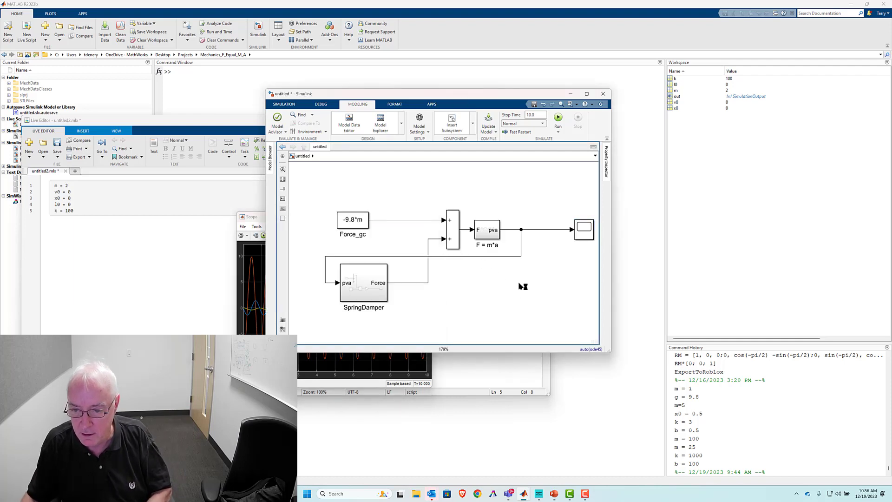
Insert a Selector picking element 1 between the pva output and the Scope.
double_click(521, 285)
text(se)
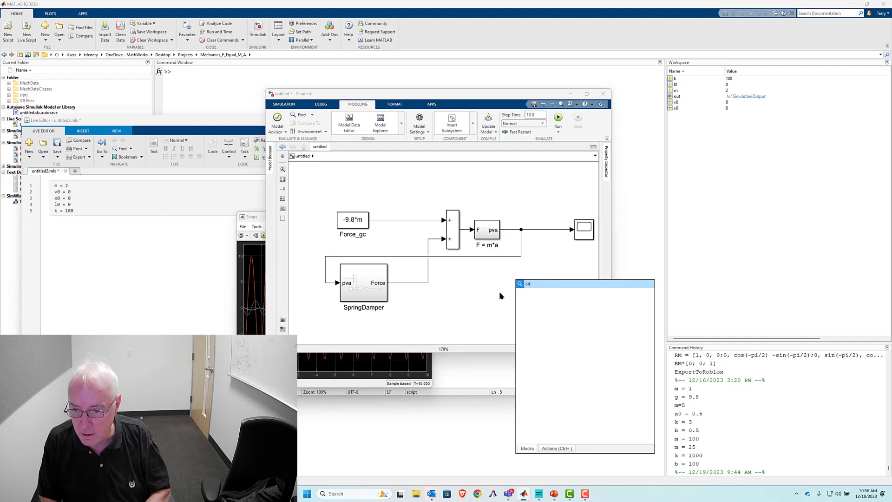
text(lector)
key(Return)
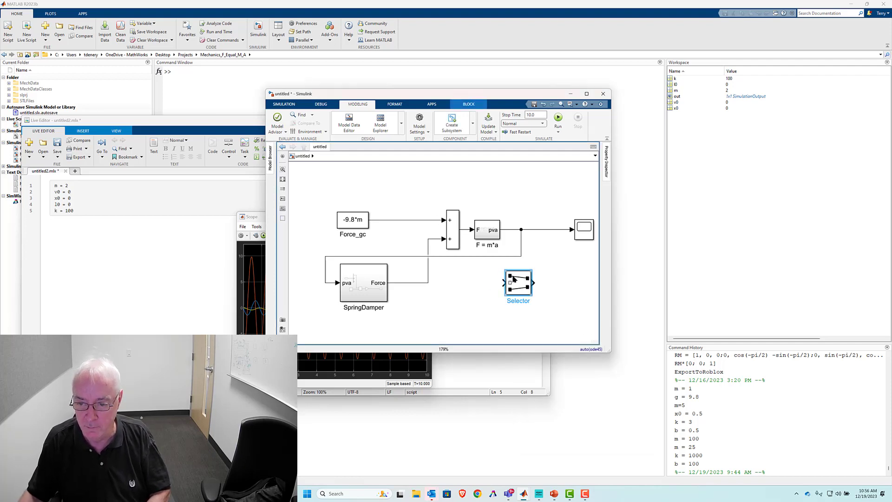
double_click(520, 287)
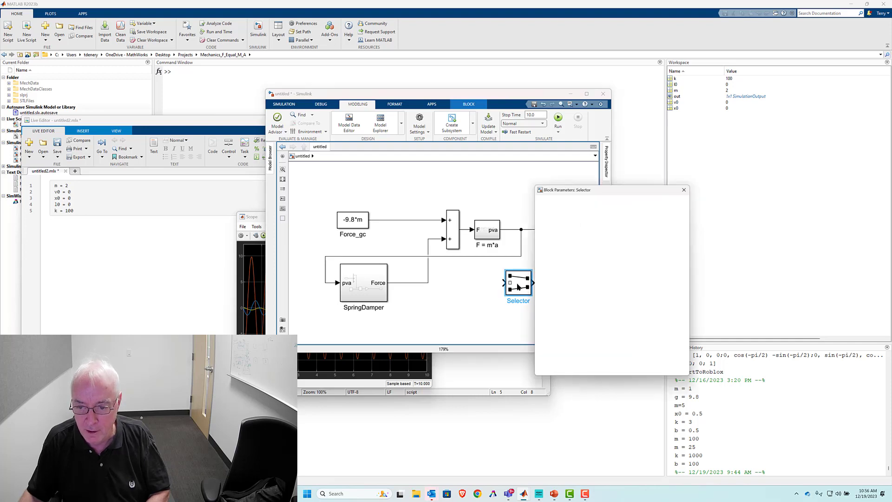
click(635, 285)
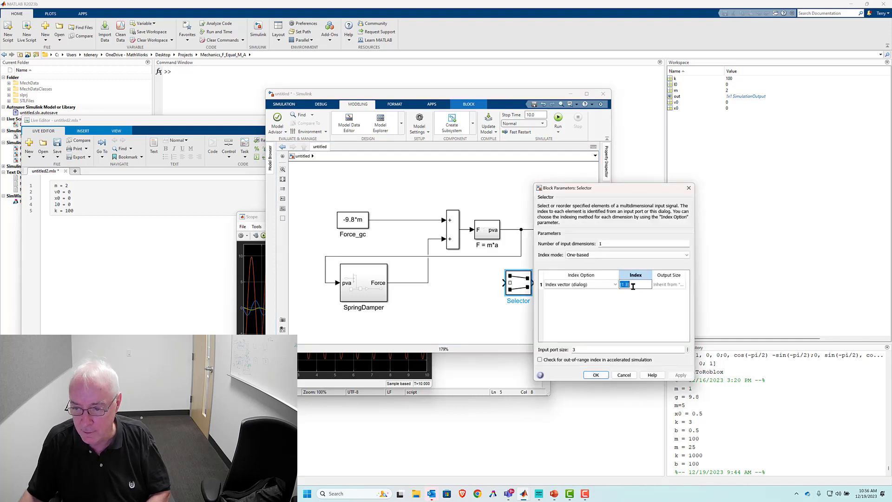
click(596, 375)
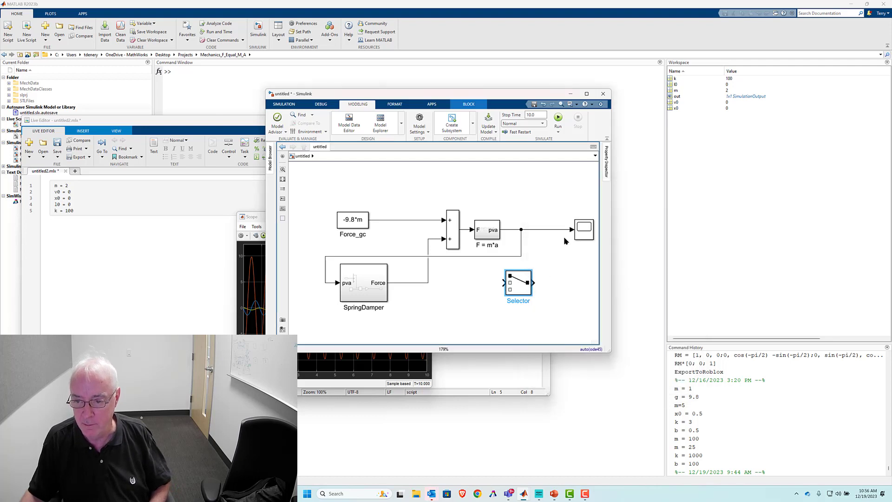
drag(581, 239, 601, 241)
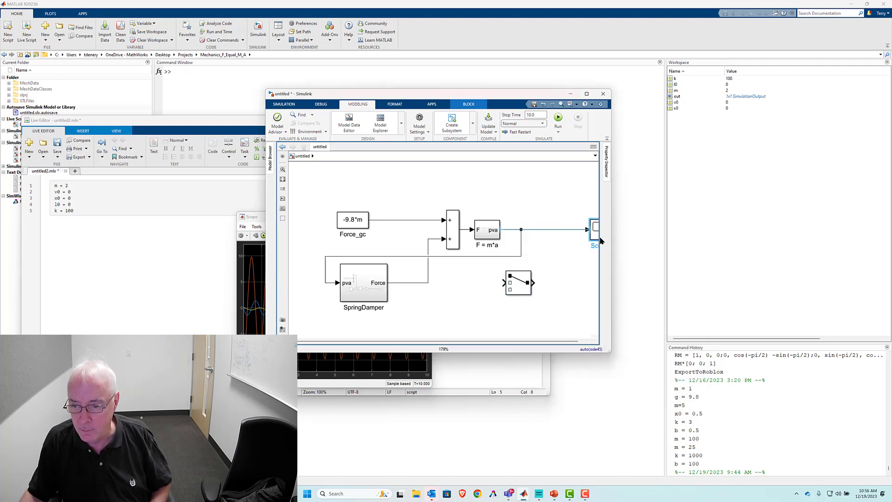
drag(520, 283, 562, 233)
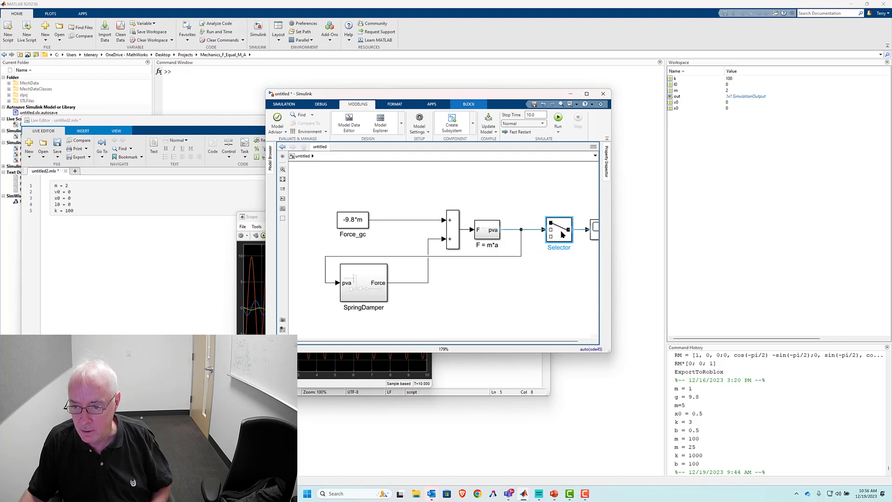
click(546, 275)
Run the simulation, check the Scope's oscillating position trace, then close it.
key(space)
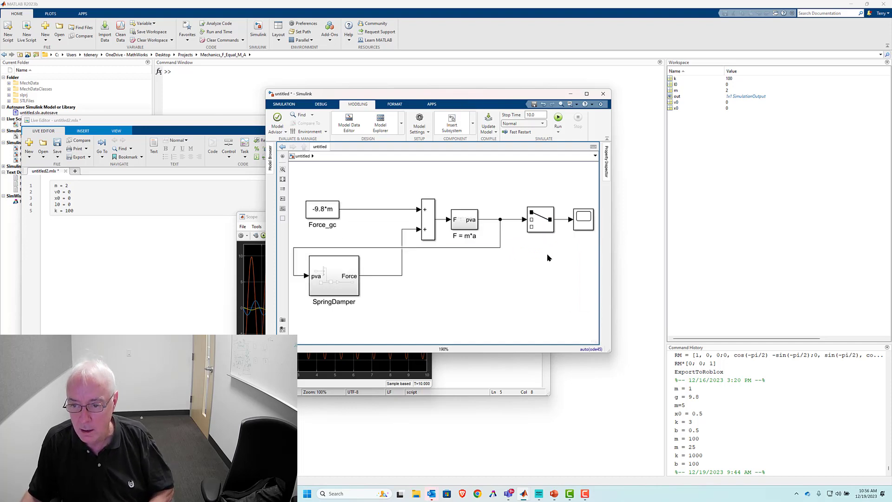
click(586, 218)
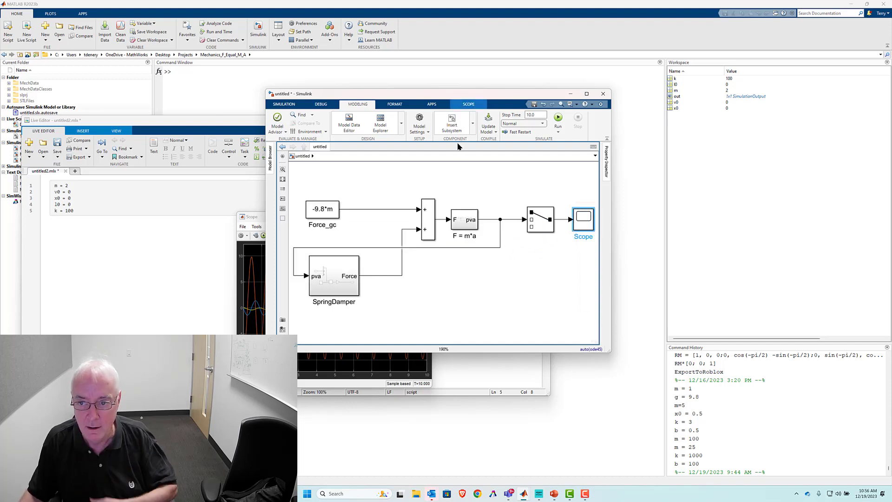
click(558, 126)
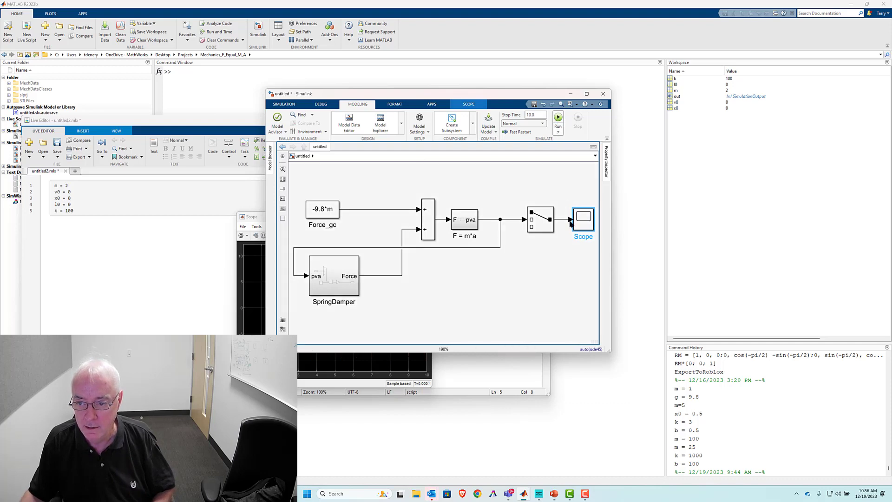
double_click(583, 224)
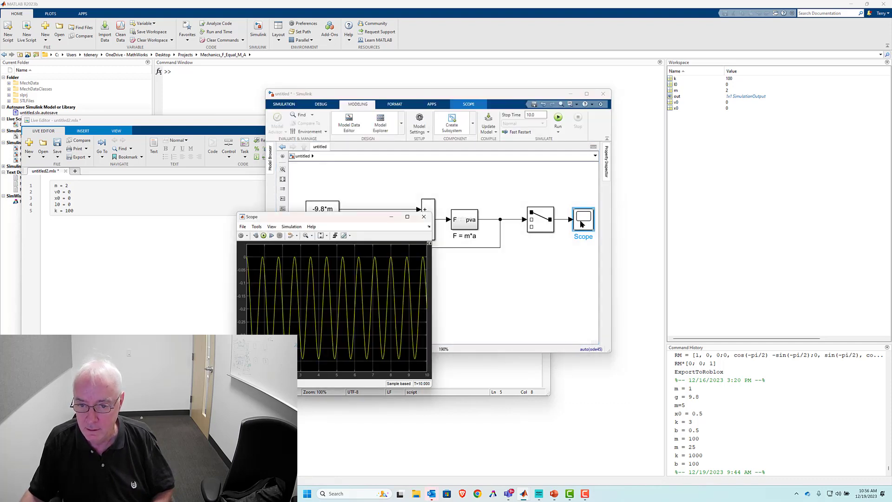
click(424, 217)
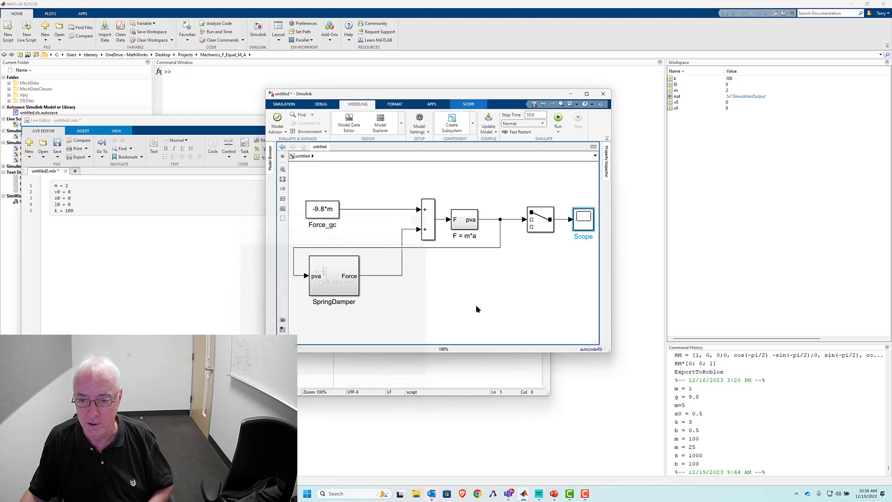
Move the feedback line below the SpringDamper block, then open the SpringDamper subsystem and fit its contents in view.
click(438, 295)
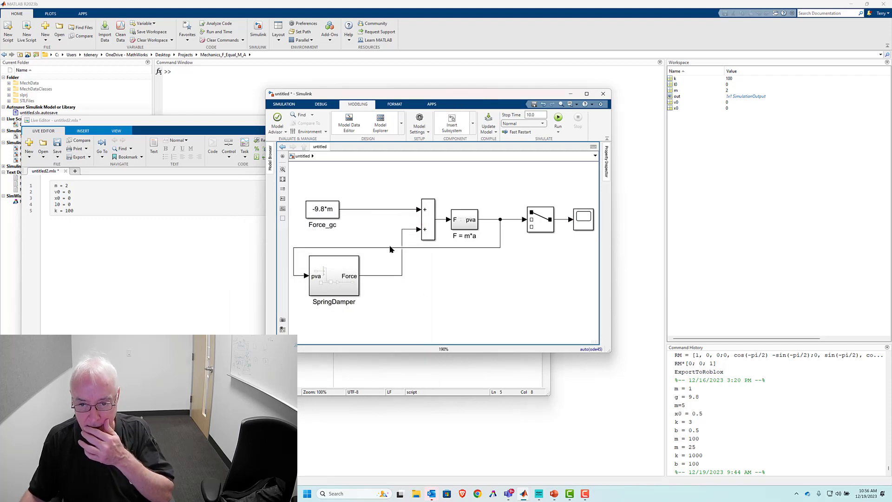
drag(390, 249, 384, 324)
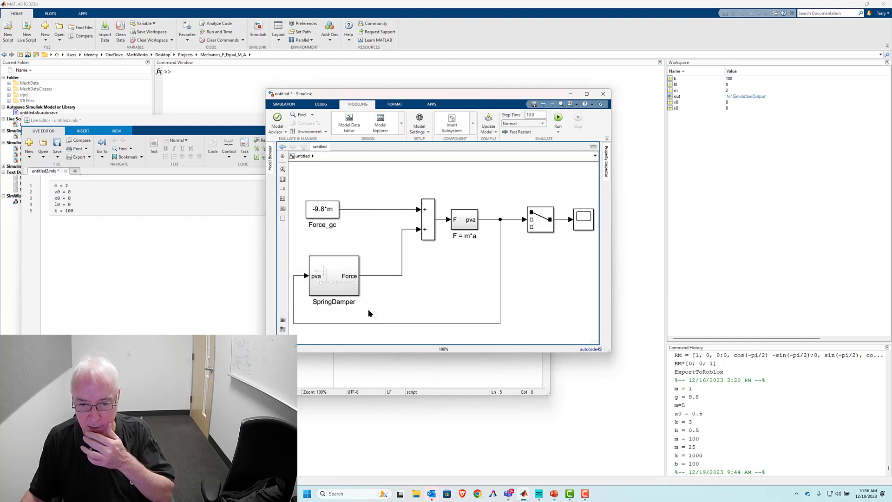
double_click(345, 276)
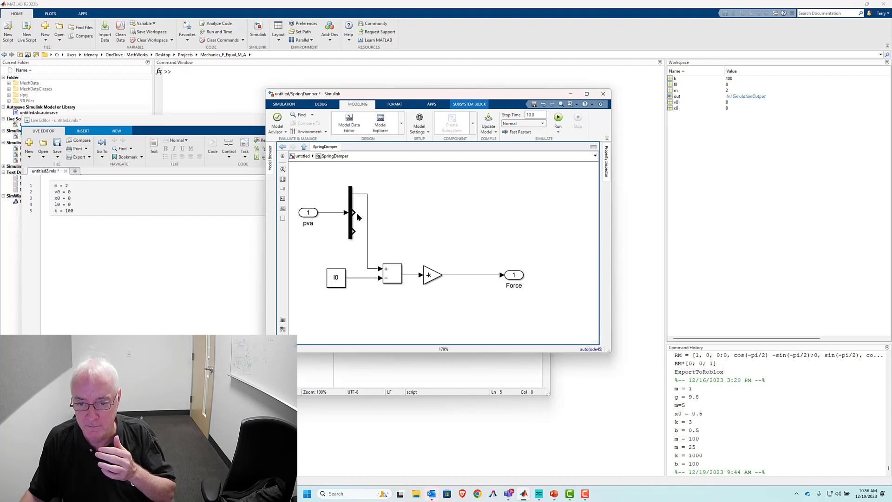
drag(301, 191, 294, 227)
key(space)
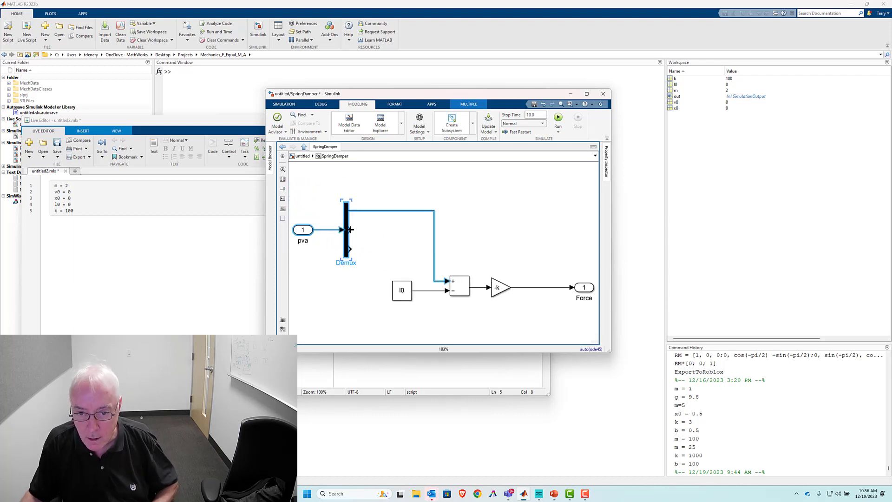
mouse_move(351, 229)
mouse_down()
mouse_move(373, 279)
mouse_move(481, 340)
mouse_move(457, 312)
mouse_move(377, 310)
mouse_up()
Copy the gain, feed it from Demux output 2, set its value to -b, and copy the Sum block.
drag(498, 256, 458, 305)
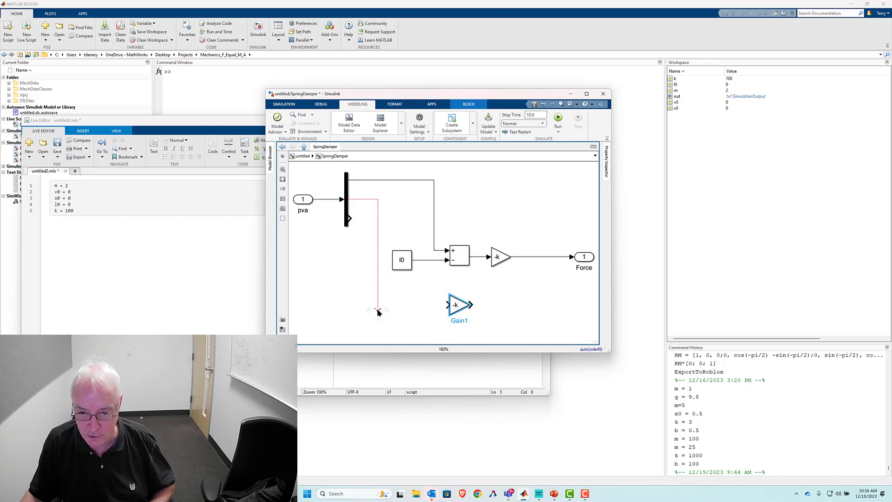
drag(379, 312, 449, 305)
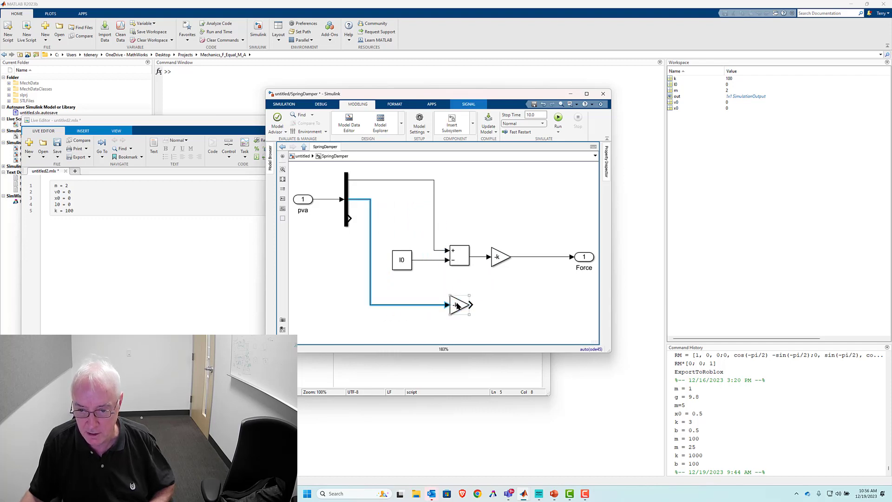
double_click(457, 305)
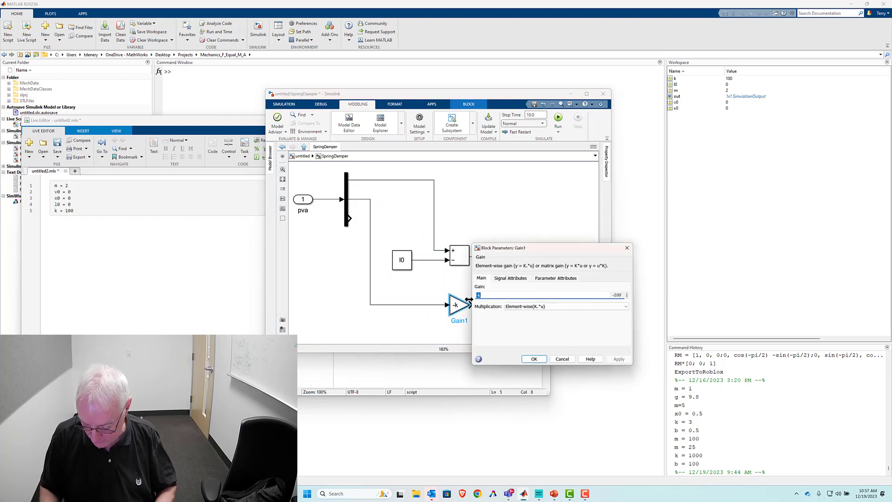
text(-)
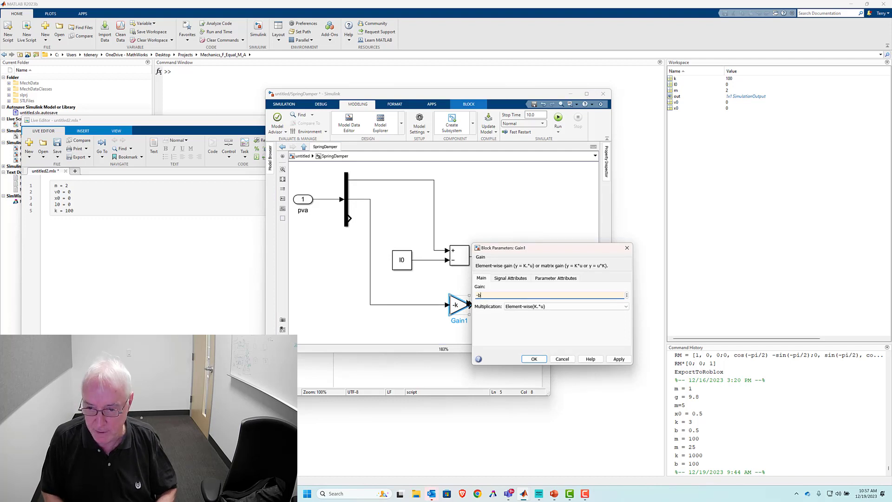
text(b)
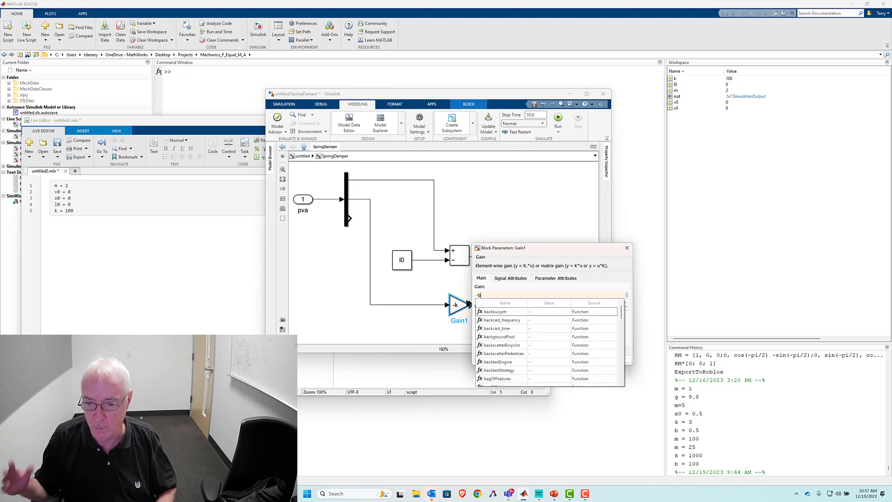
click(525, 284)
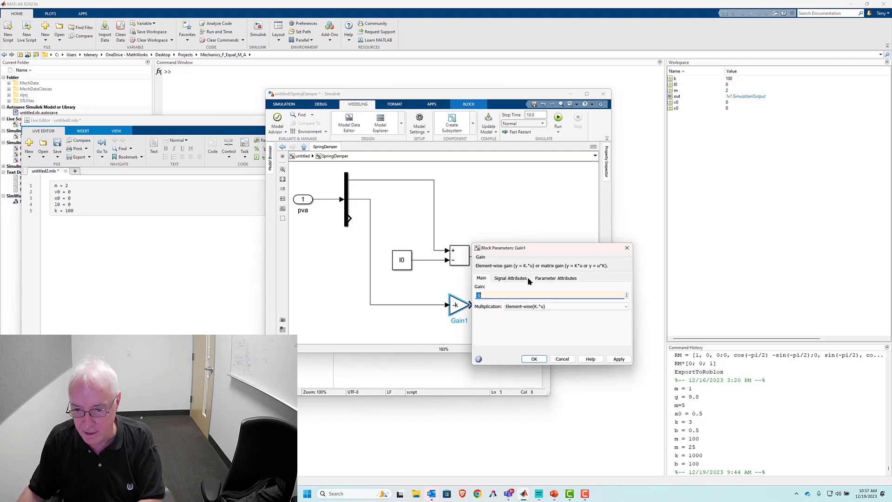
click(535, 359)
click(459, 255)
drag(459, 254, 548, 277)
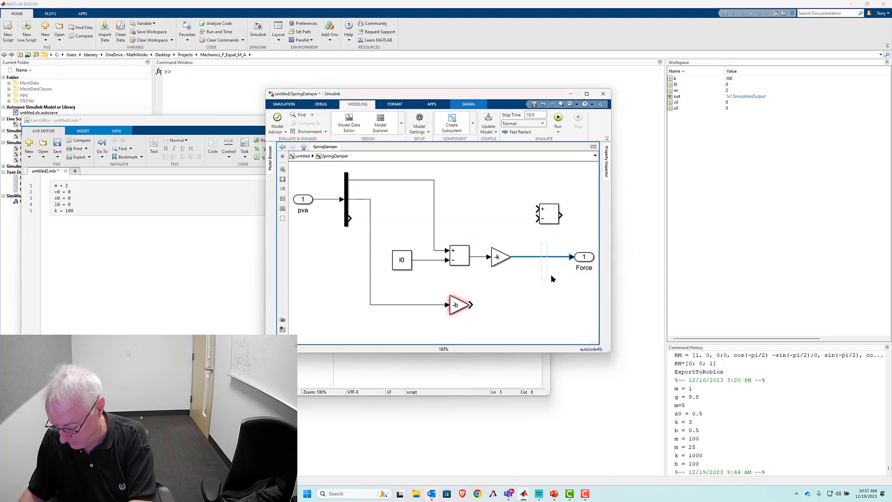
Replace the -k to Force link with the Add1 block and set its List of signs to ++.
key(Delete)
drag(544, 217, 533, 268)
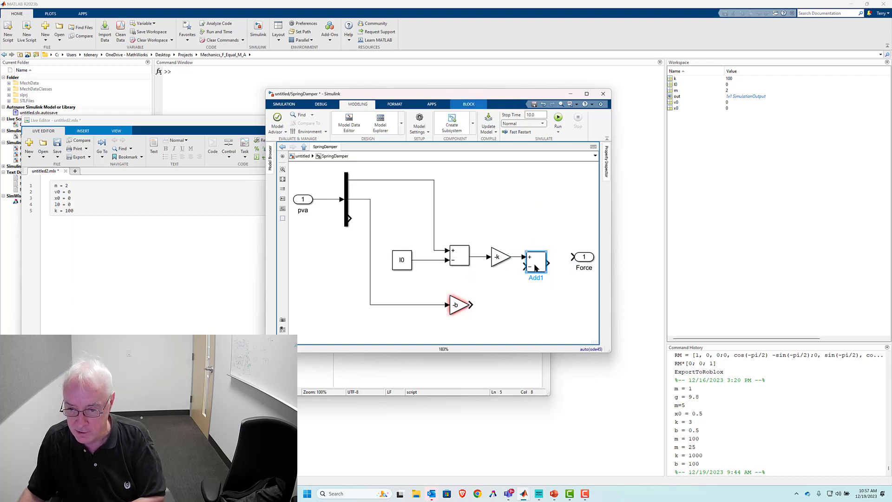
double_click(536, 268)
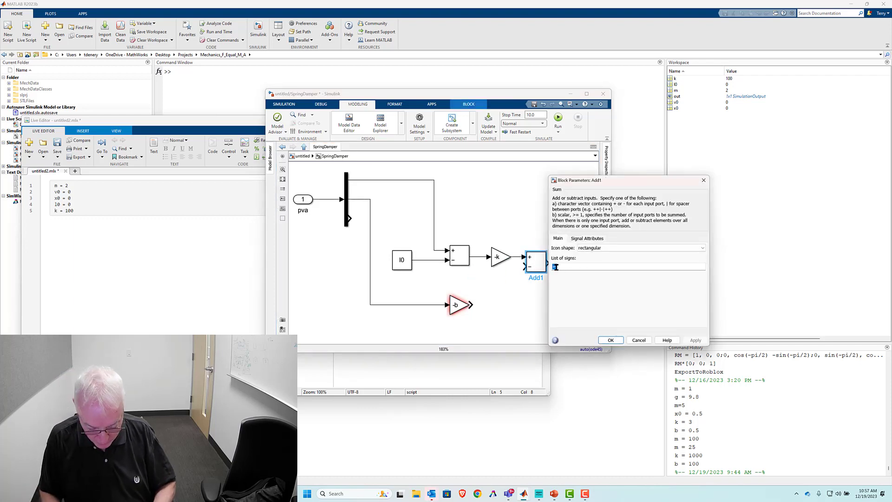
double_click(555, 266)
text(++)
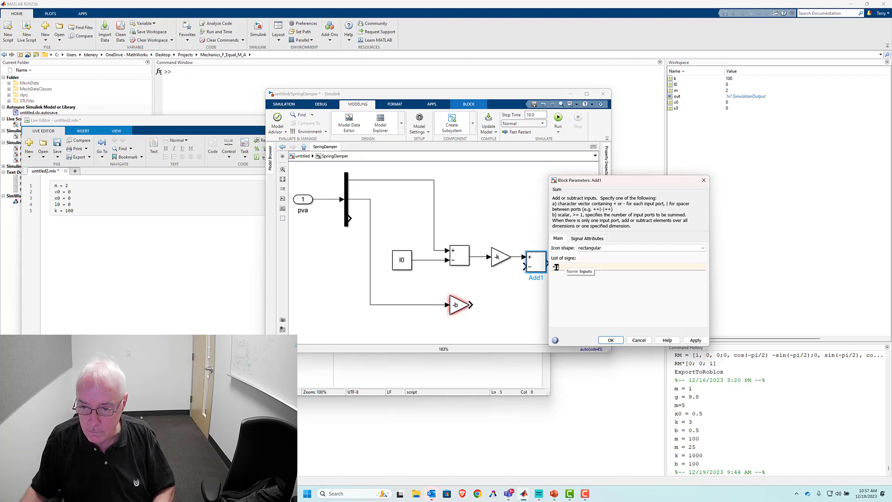
click(611, 341)
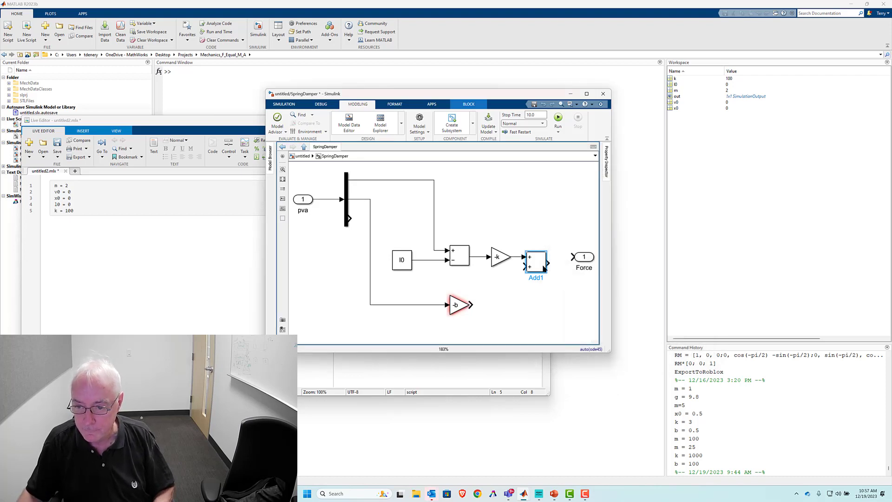
Enlarge Add1, wire the -b gain into its lower input and its output to Force.
drag(546, 272, 541, 309)
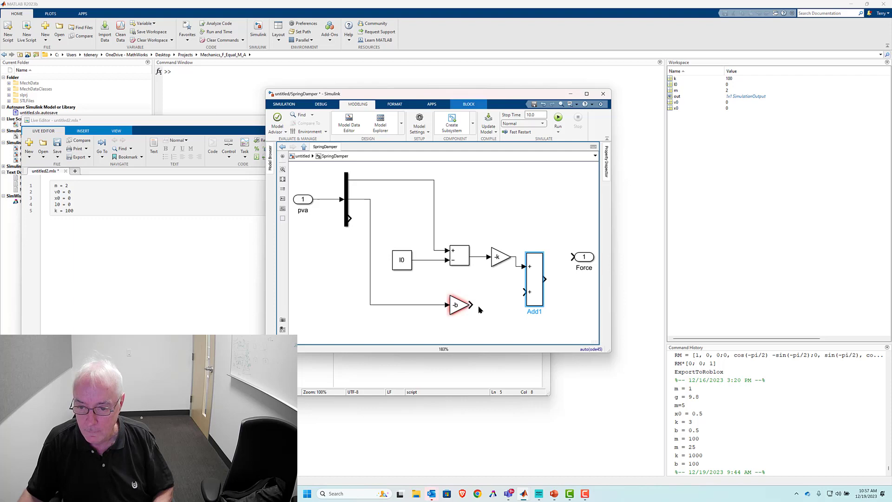
drag(471, 304, 525, 292)
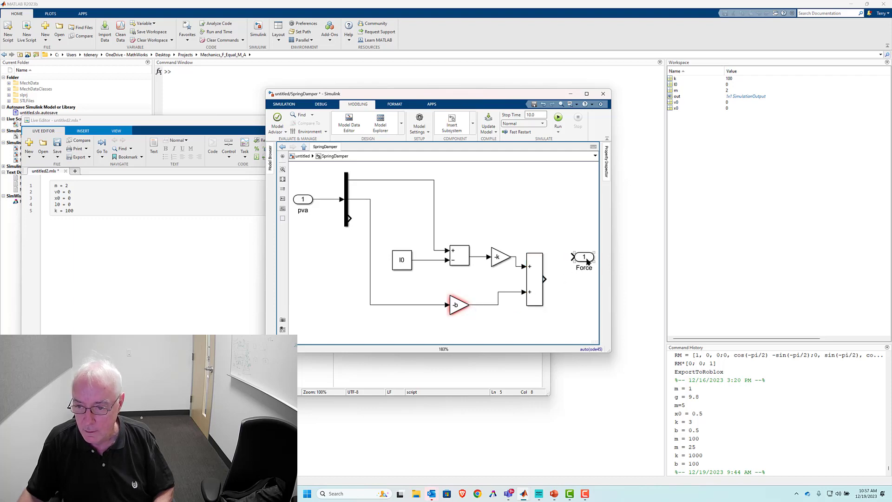
drag(588, 262, 573, 279)
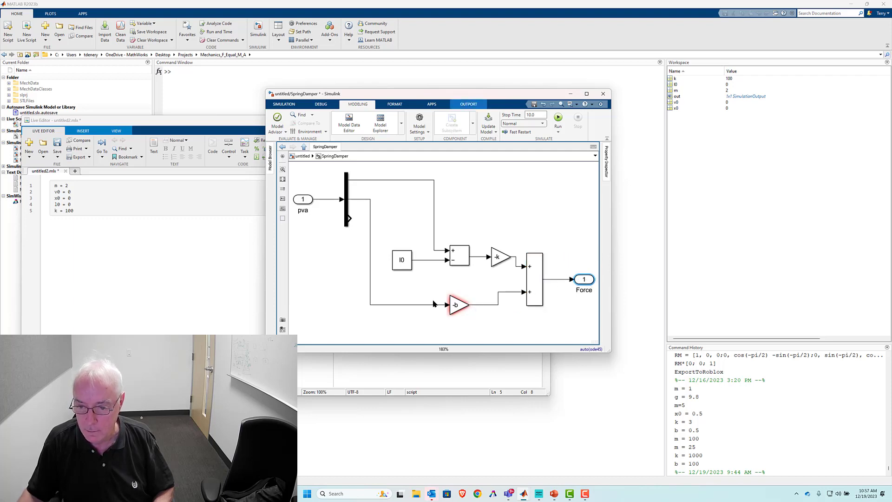
Add b = 10 below k = 100 in the Live Editor script and run it.
click(78, 245)
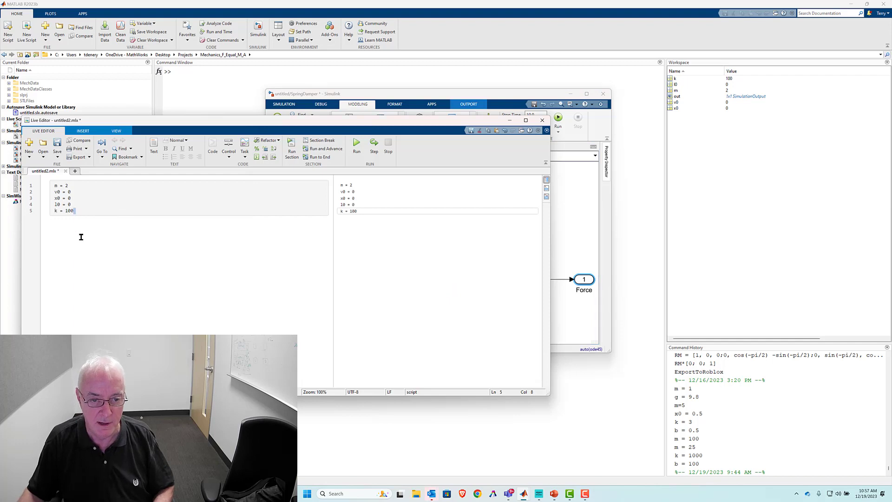
key(Return)
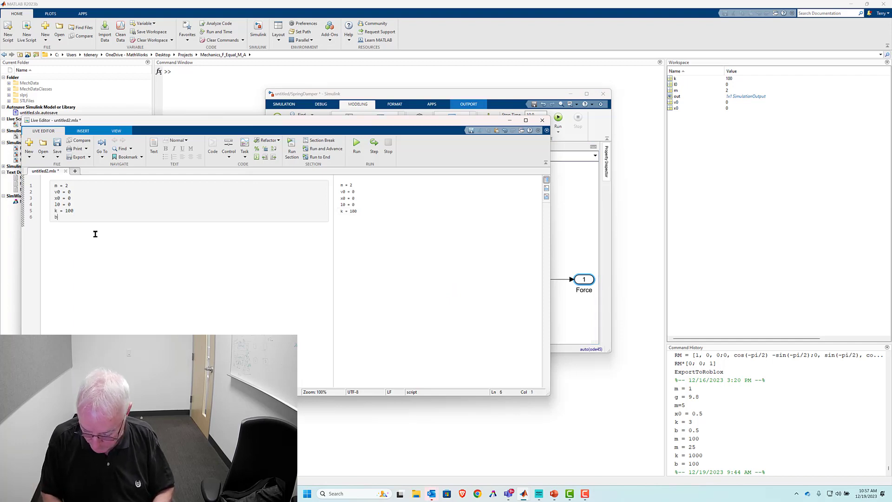
text(b = 10)
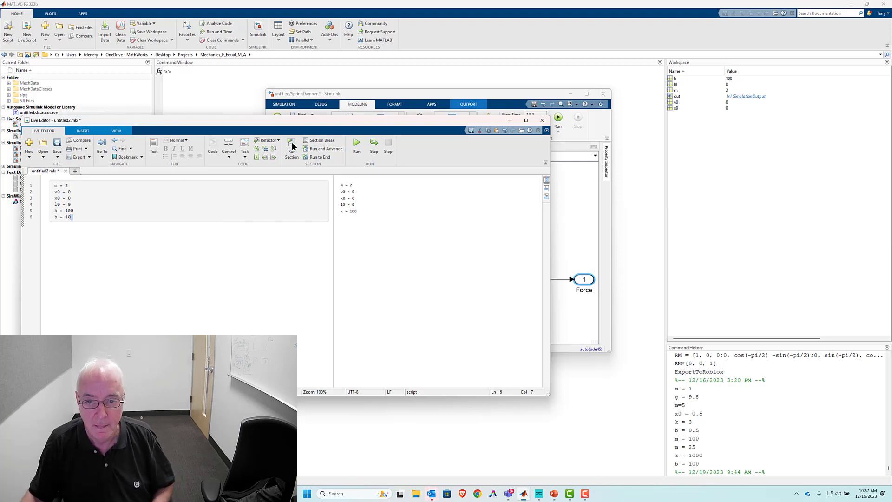
click(357, 148)
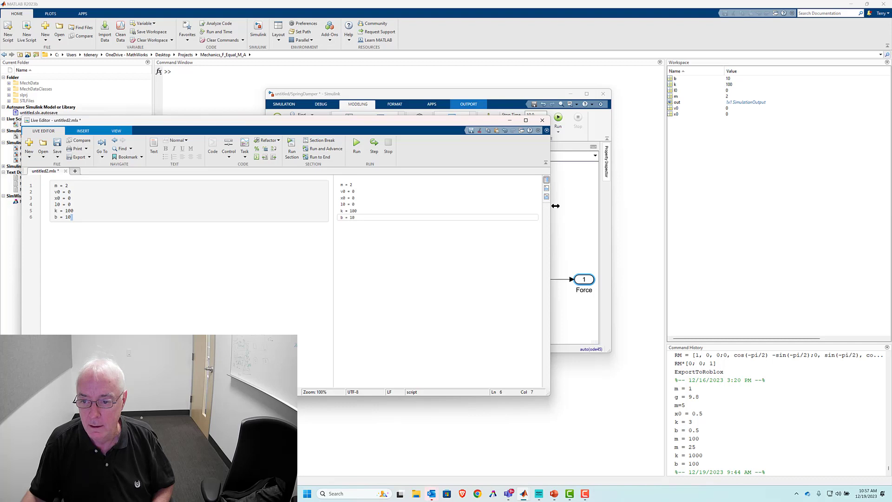
click(575, 209)
click(490, 231)
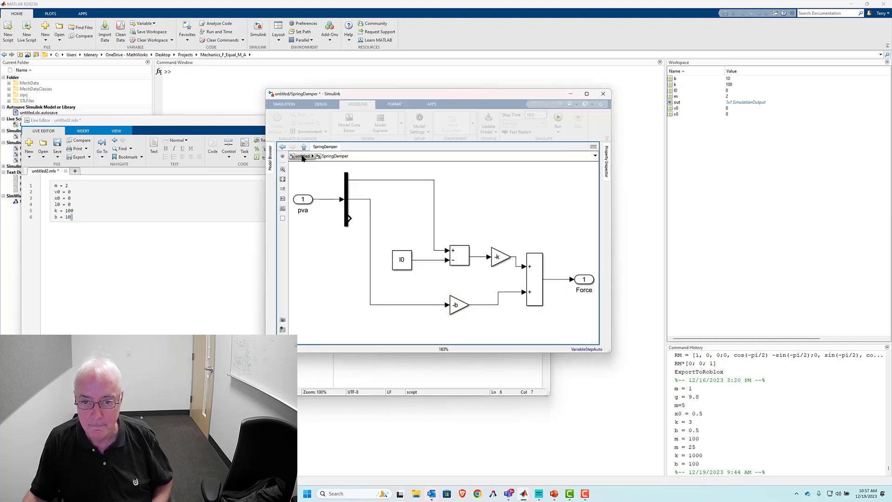
Go back up to the top-level model and open the Scope's position plot.
key(Escape)
double_click(587, 225)
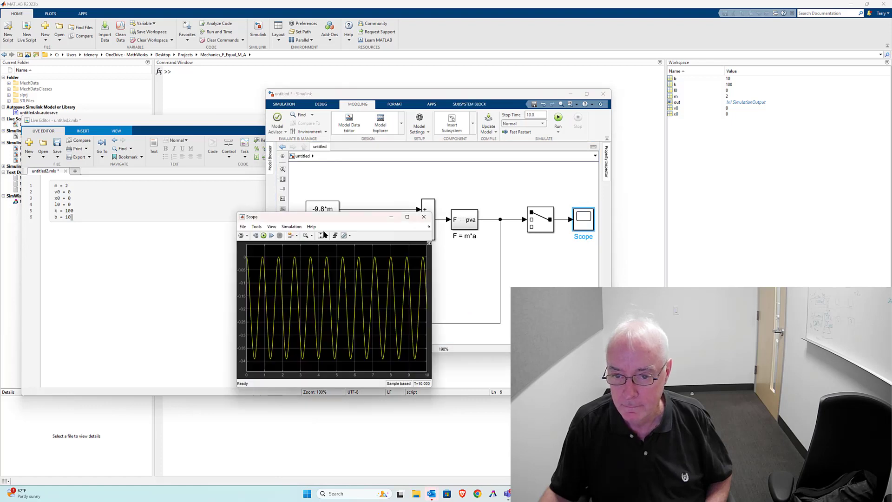